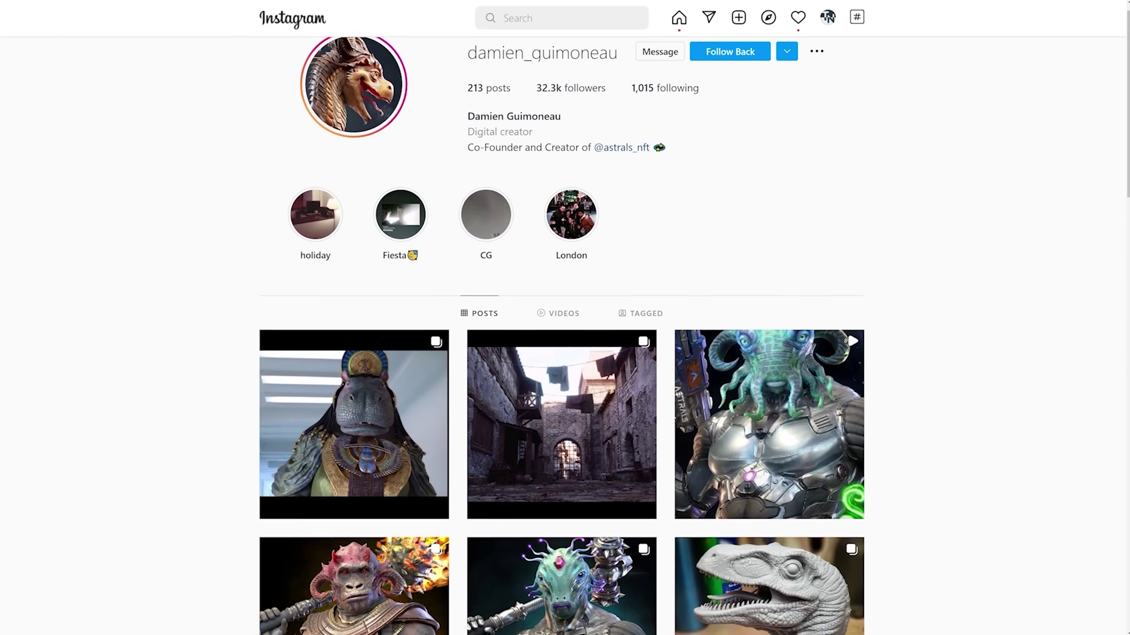
# Move Task Manager further left and switch its CPU graph to show each logical processor
pyautogui.scroll(-1, 768, 412)
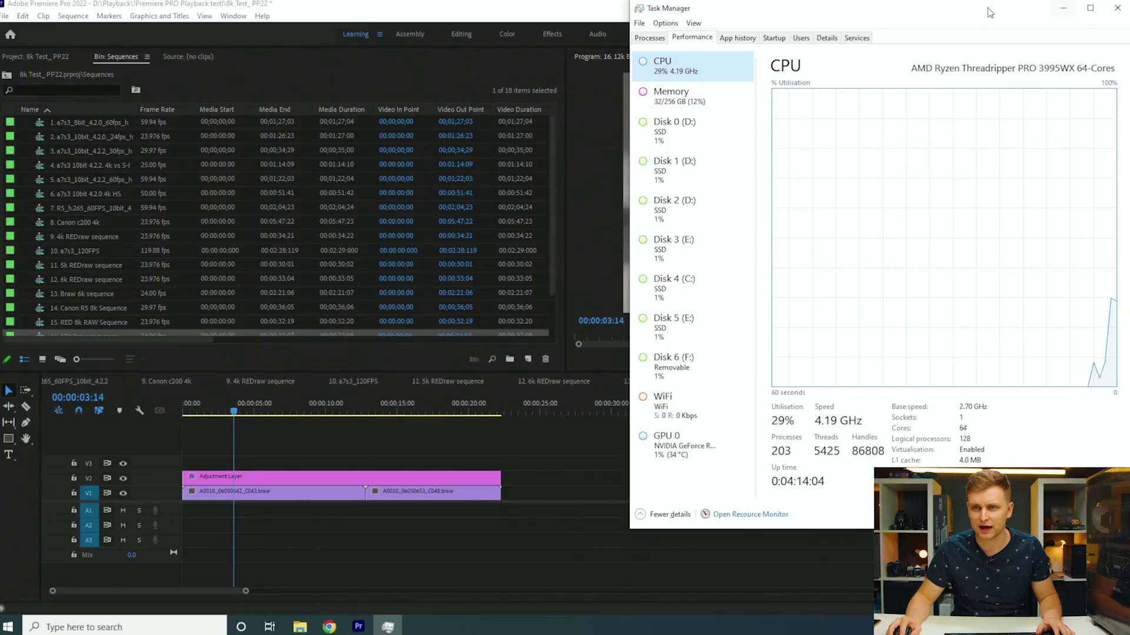
pyautogui.moveTo(989, 12); pyautogui.dragTo(885, 15)
pyautogui.rightClick(893, 155)
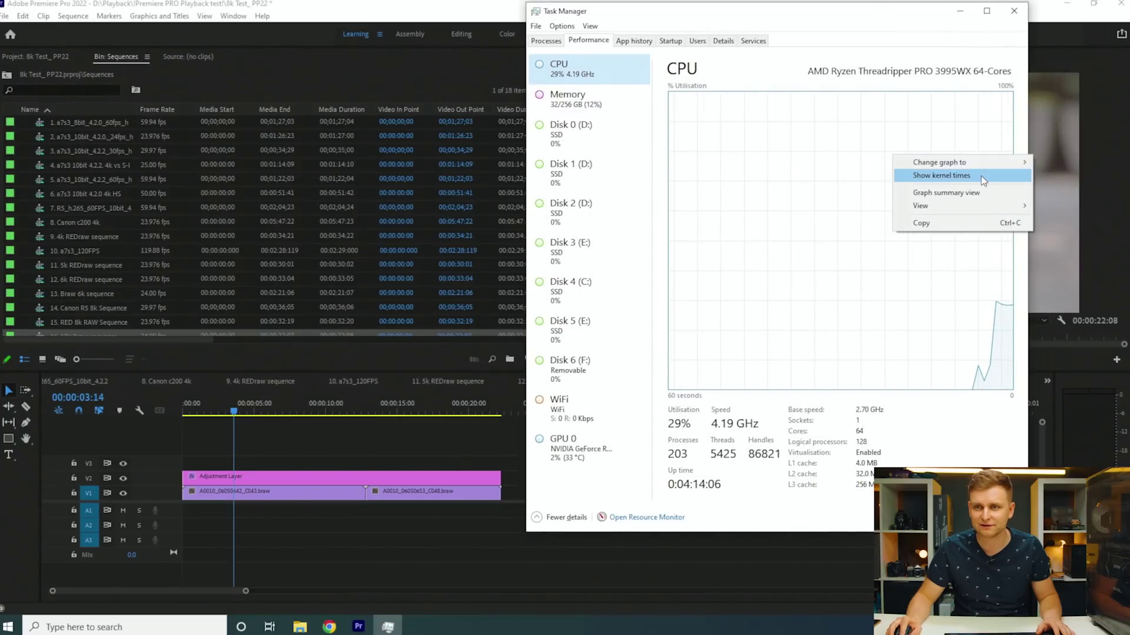
pyautogui.click(832, 176)
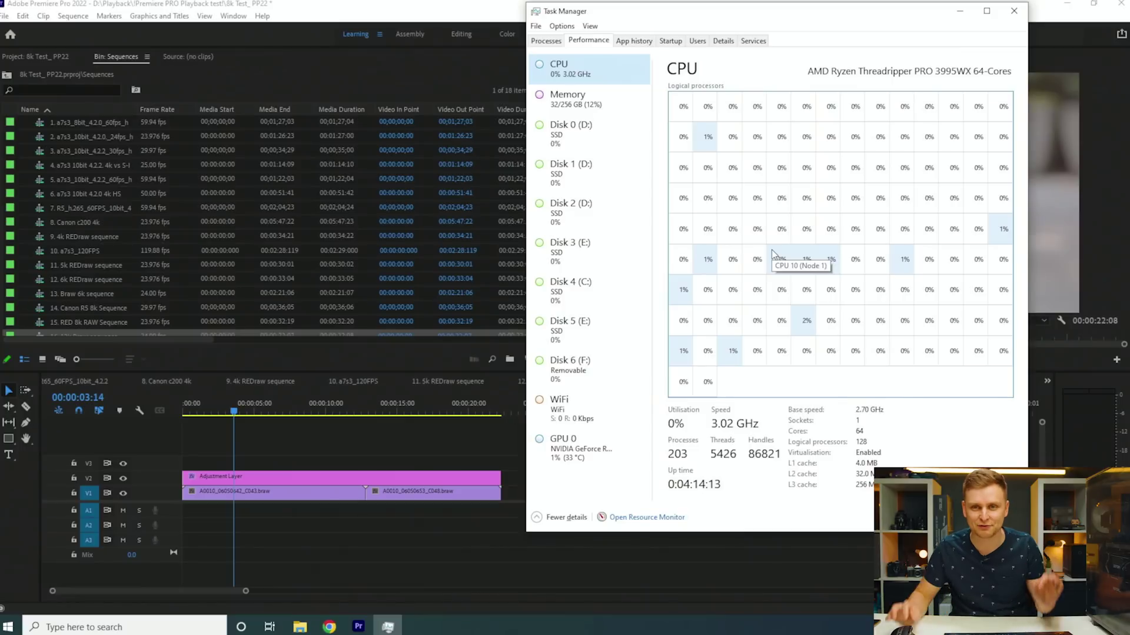
# Check memory usage and GPU 4 and GPU 3 load, then return to Premiere Pro
pyautogui.press('Down')
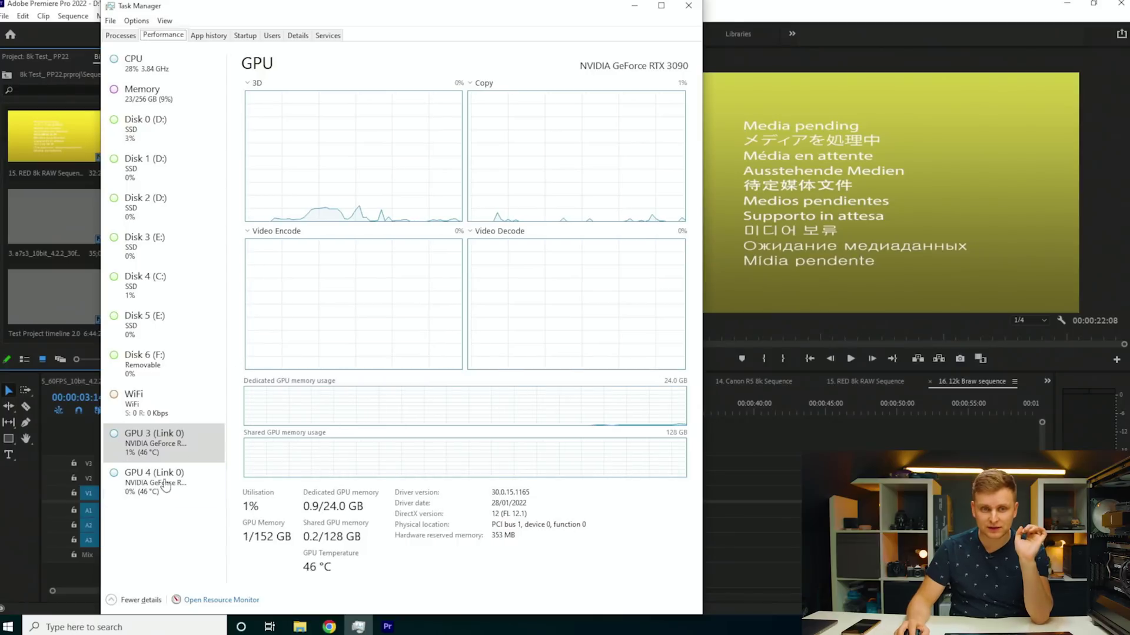
pyautogui.click(166, 486)
pyautogui.click(169, 454)
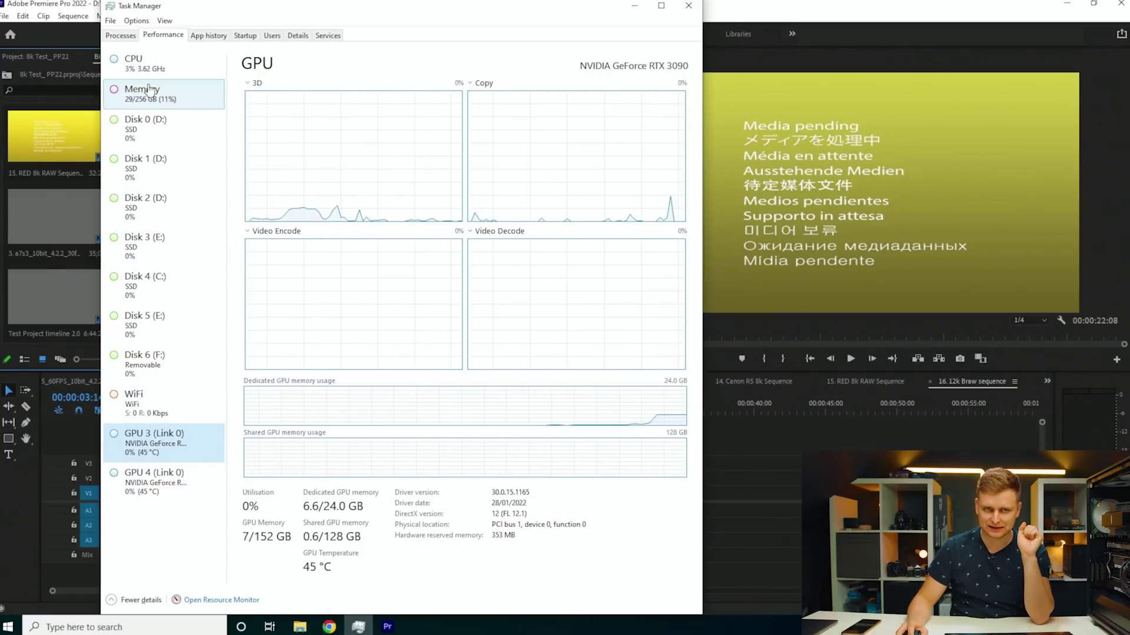
pyautogui.hotkey('alt', 'Tab')
# Open About Premiere Pro from the Help menu
pyautogui.click(5, 16)
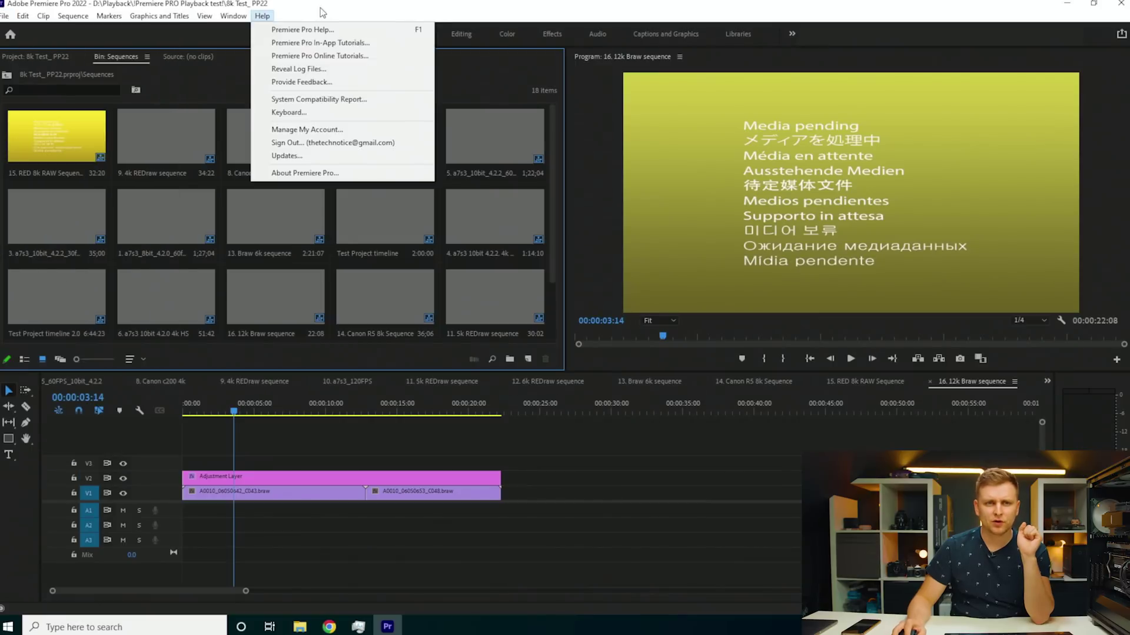
pyautogui.click(464, 172)
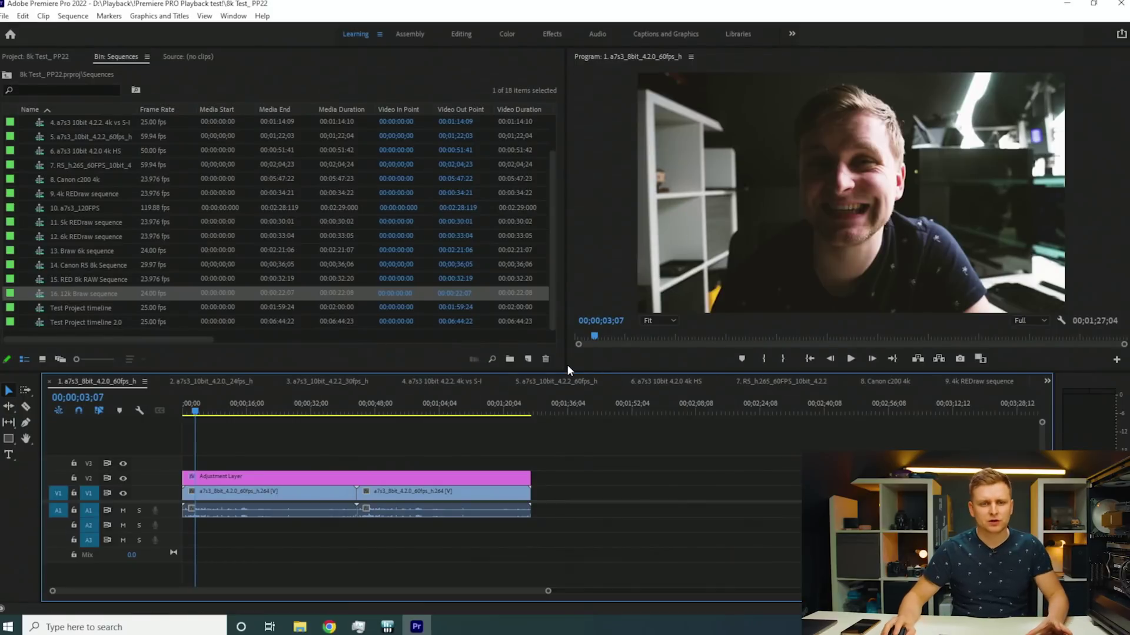
# Scrub sequence 1 to about 21 seconds and turn on the Dropped Frame Indicator
pyautogui.moveTo(265, 410); pyautogui.dragTo(321, 413)
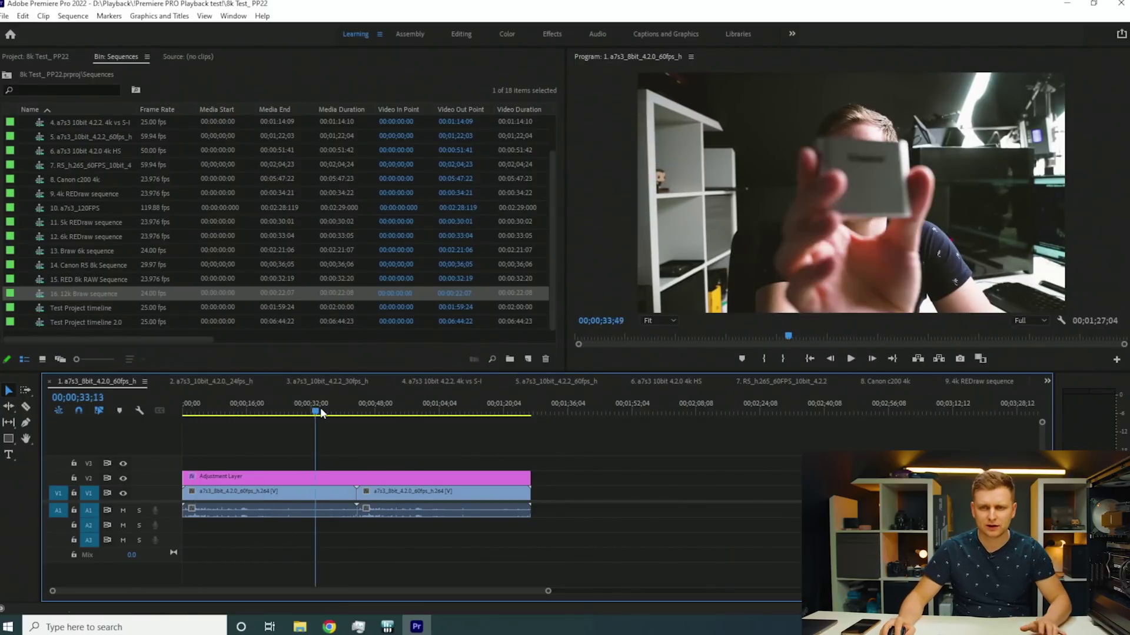
pyautogui.moveTo(236, 422); pyautogui.dragTo(199, 439)
pyautogui.moveTo(315, 449); pyautogui.dragTo(222, 406)
pyautogui.click(268, 406)
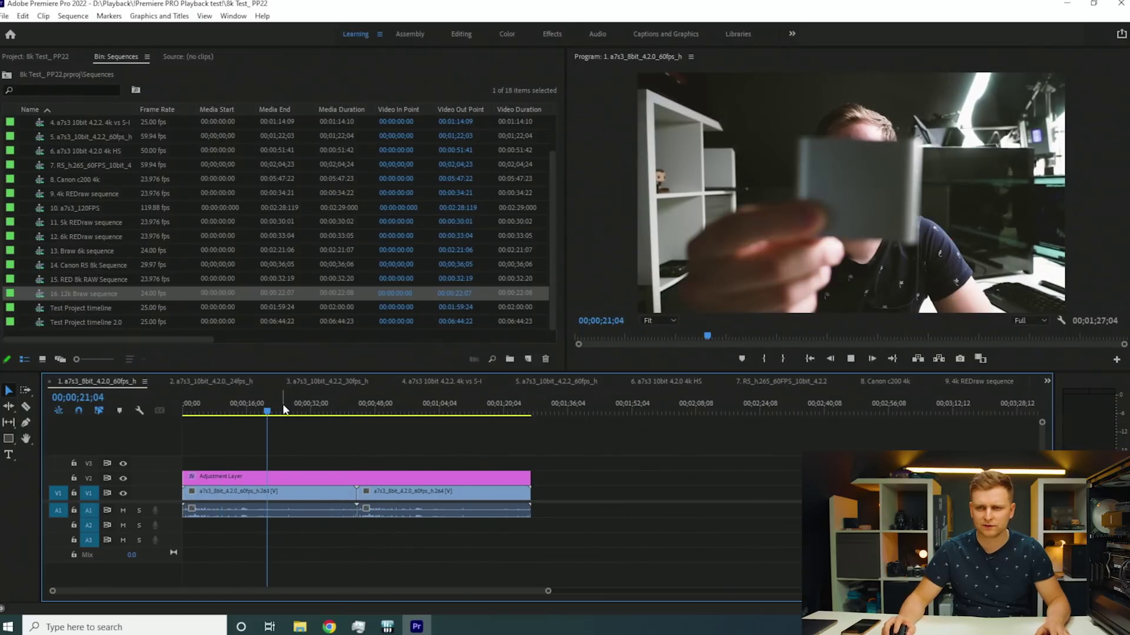
pyautogui.click(1060, 323)
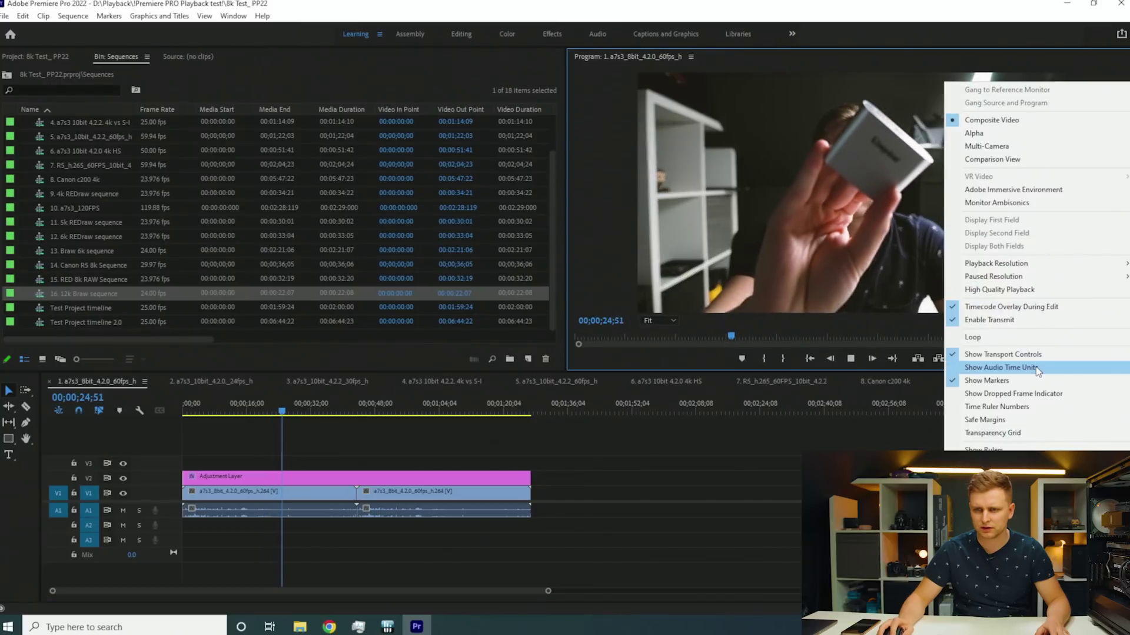
pyautogui.click(1013, 394)
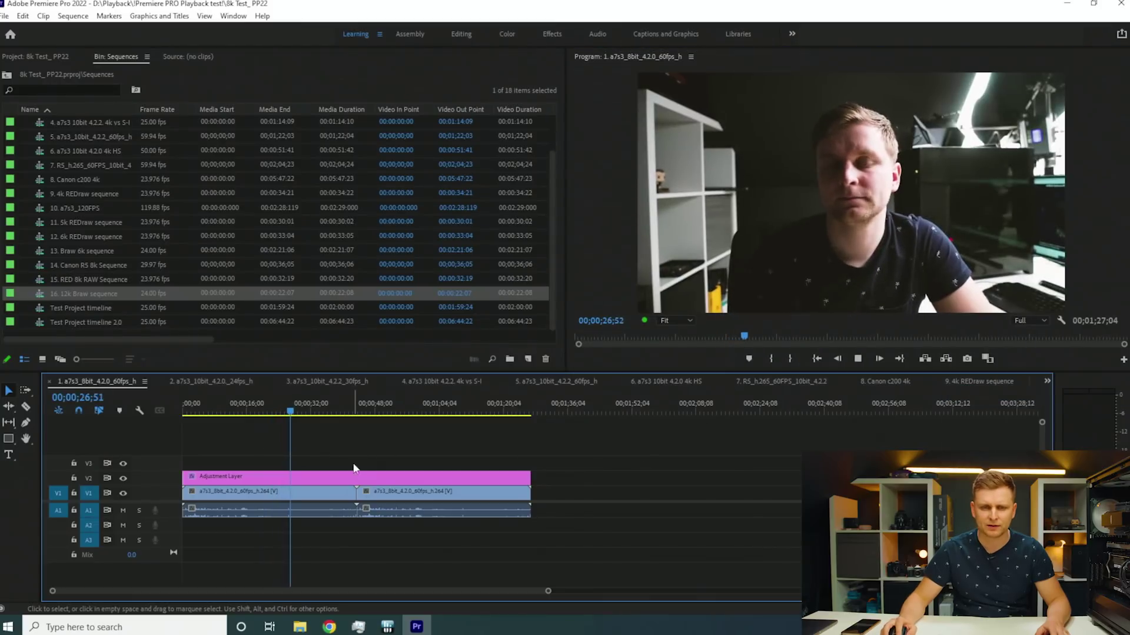
# Compare GPU 3 and GPU 4 load in Task Manager, then scrub sequence 1 in Premiere again
pyautogui.click(358, 627)
pyautogui.click(159, 479)
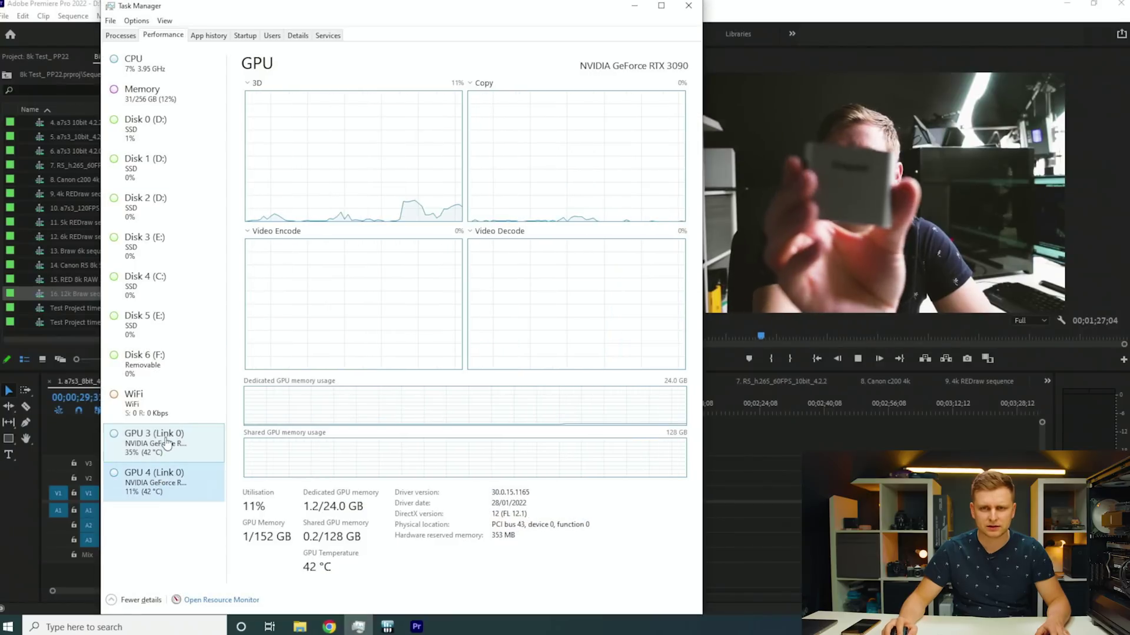
pyautogui.click(167, 442)
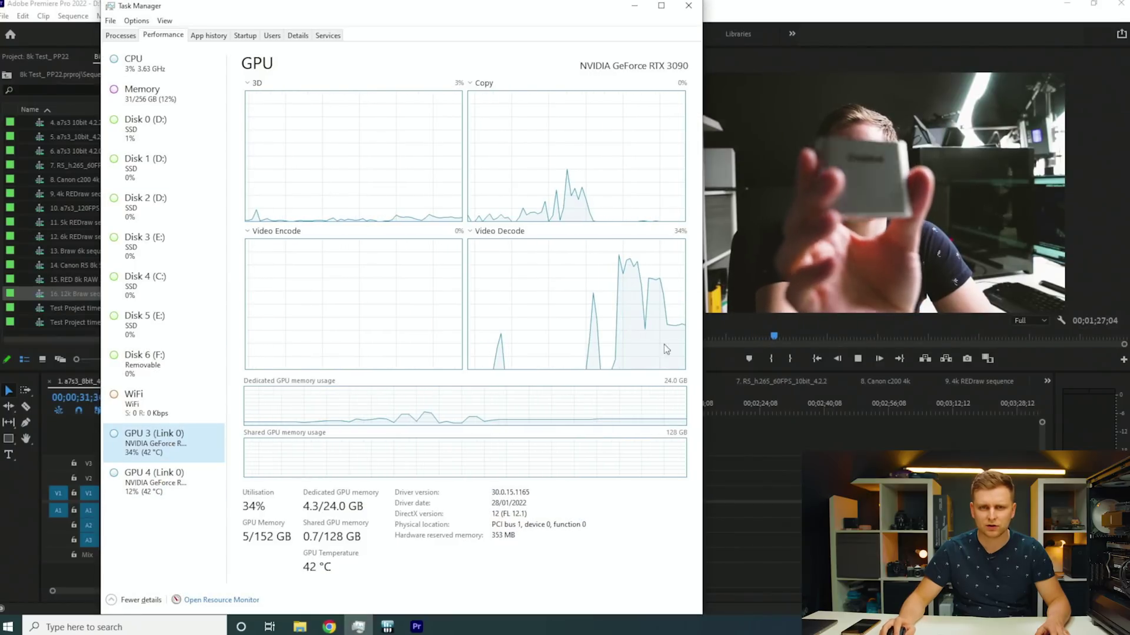
pyautogui.click(172, 489)
pyautogui.click(173, 443)
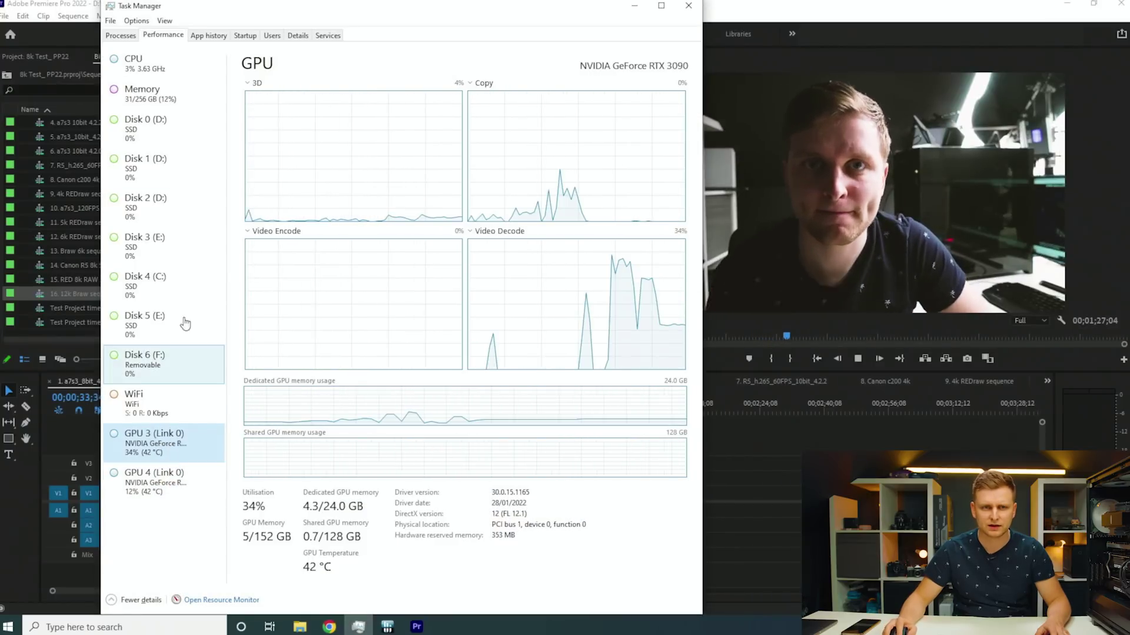
pyautogui.click(634, 5)
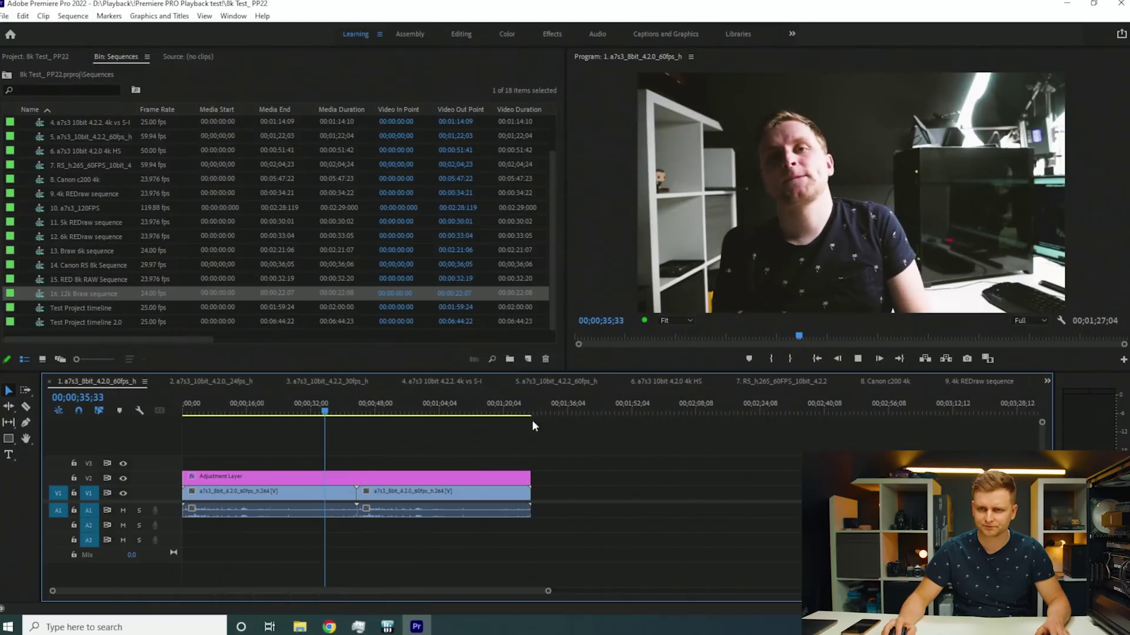
pyautogui.moveTo(443, 400); pyautogui.dragTo(375, 427)
# Open sequence 2 (10-bit 4.2.0 24fps) and scrub it from about 6 to 25 seconds
pyautogui.click(184, 383)
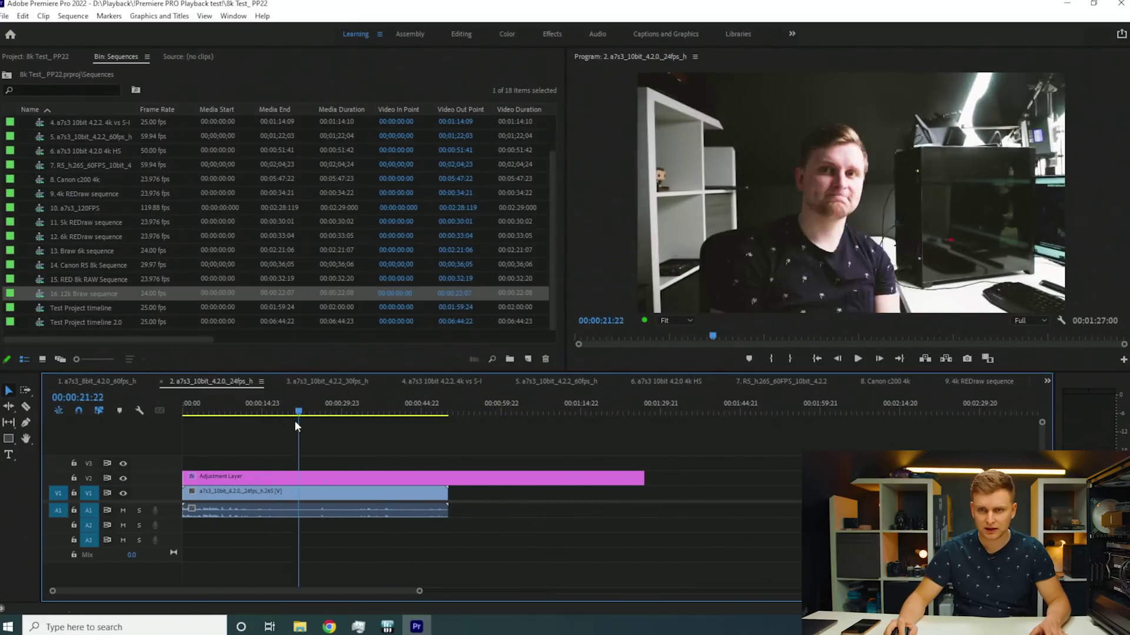
pyautogui.moveTo(288, 421); pyautogui.dragTo(218, 425)
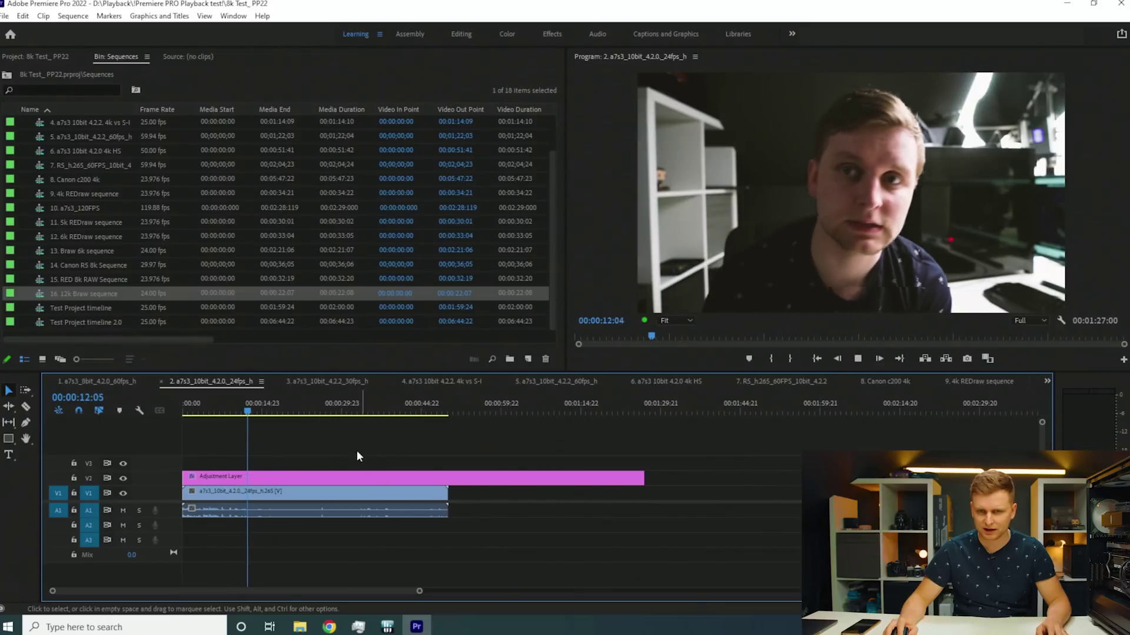
pyautogui.moveTo(293, 402); pyautogui.dragTo(319, 433)
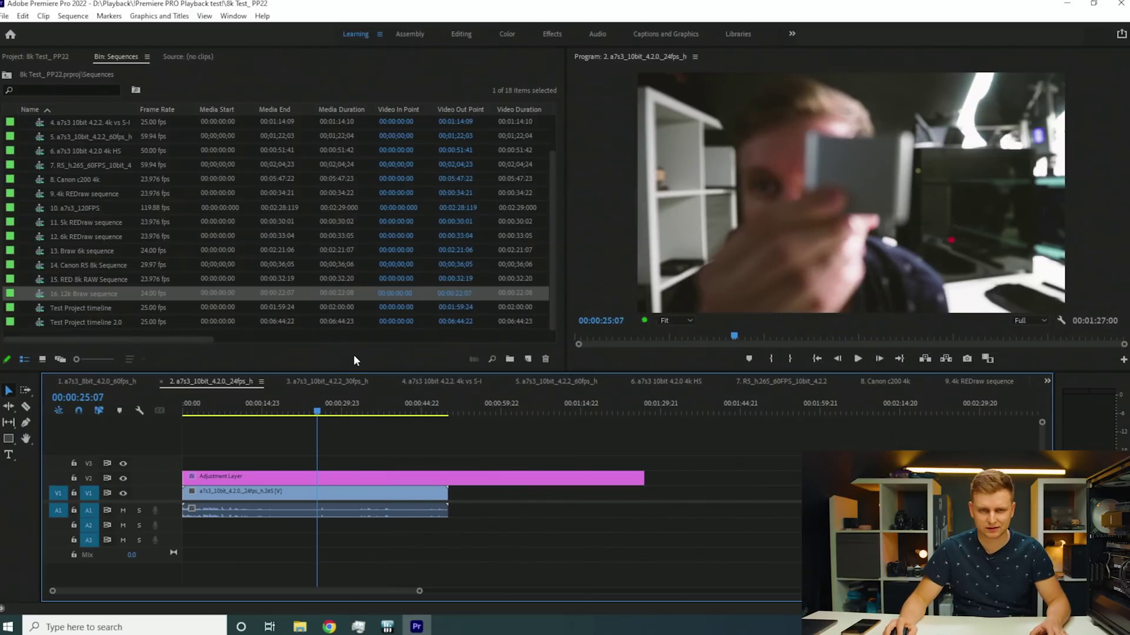
# Open sequence 3 and show the adjustment-layer track, select the Adjustment Layer clip, and scrub to about 27 seconds
pyautogui.click(329, 382)
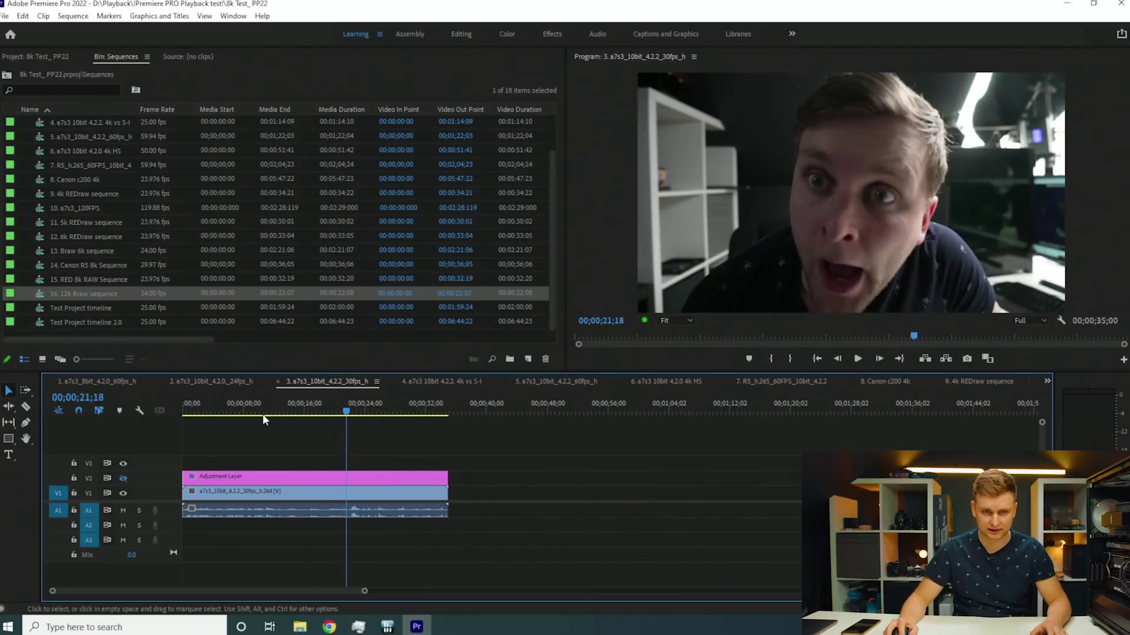
pyautogui.click(124, 478)
pyautogui.click(320, 481)
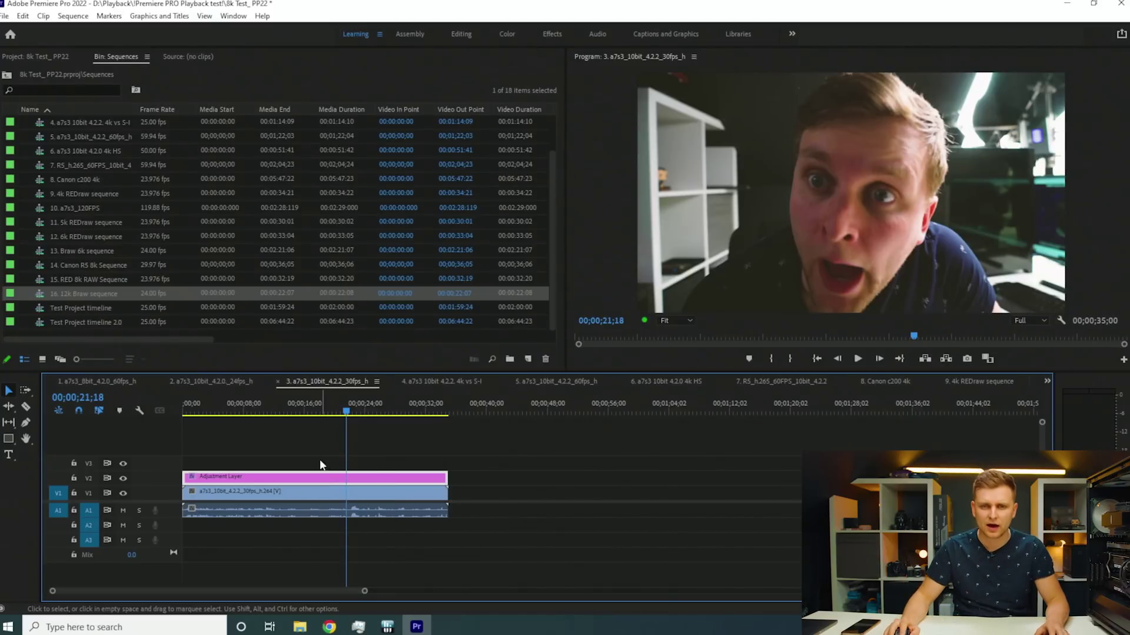
pyautogui.moveTo(195, 414); pyautogui.dragTo(250, 452)
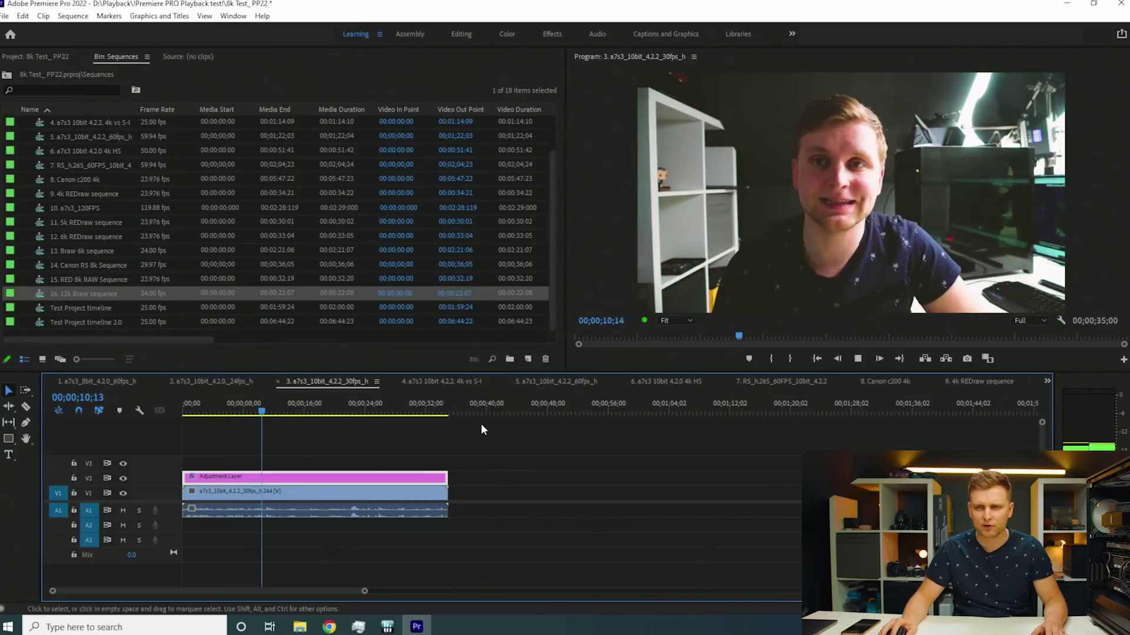
pyautogui.click(394, 412)
# Open the fourth sequence, 4k vs S-I, and play it from the start
pyautogui.moveTo(395, 414); pyautogui.dragTo(272, 414)
pyautogui.click(458, 384)
pyautogui.moveTo(344, 415); pyautogui.dragTo(227, 432)
pyautogui.press('space')
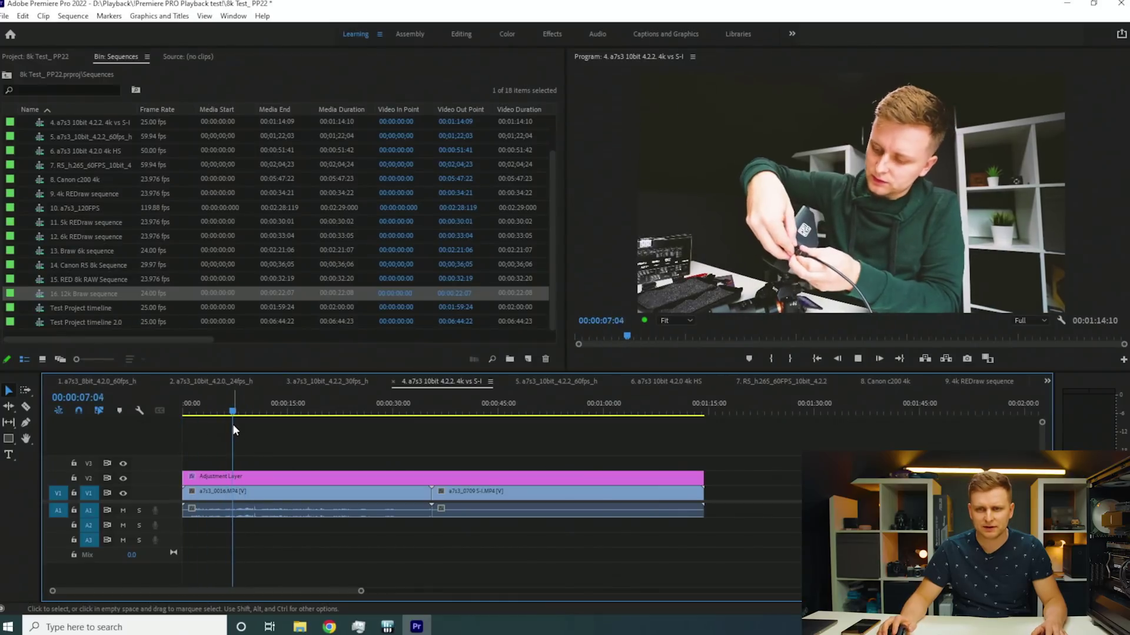
# Check GPU usage in Task Manager during playback, then scrub sequence 4 to about 26, 30 and 9 seconds
pyautogui.hotkey('alt', 'Tab')
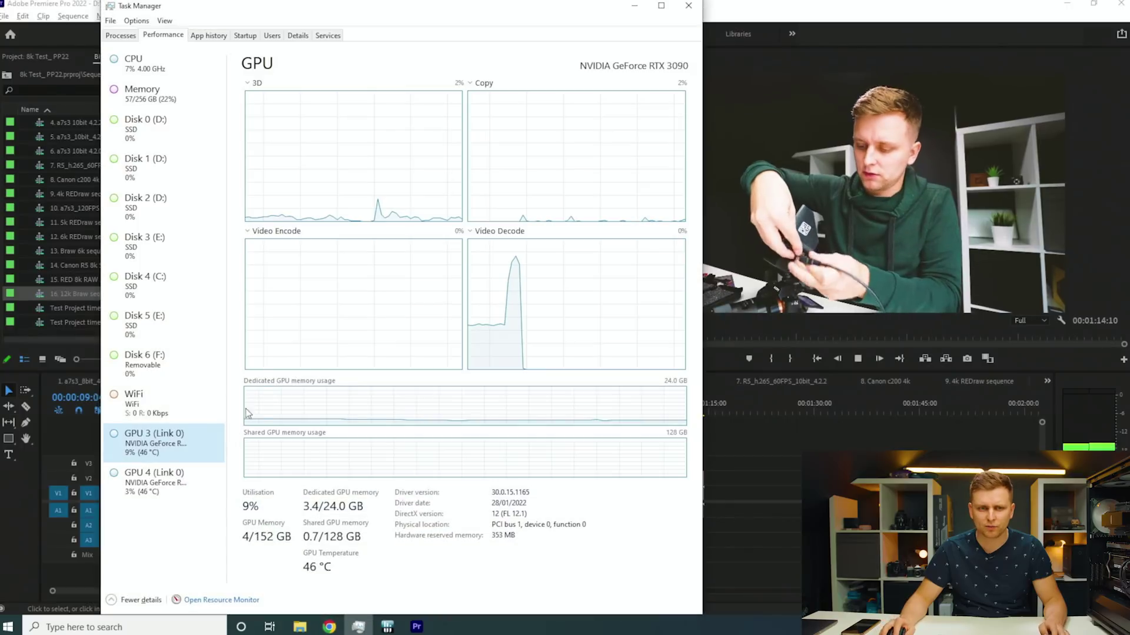
pyautogui.hotkey('alt', 'Tab')
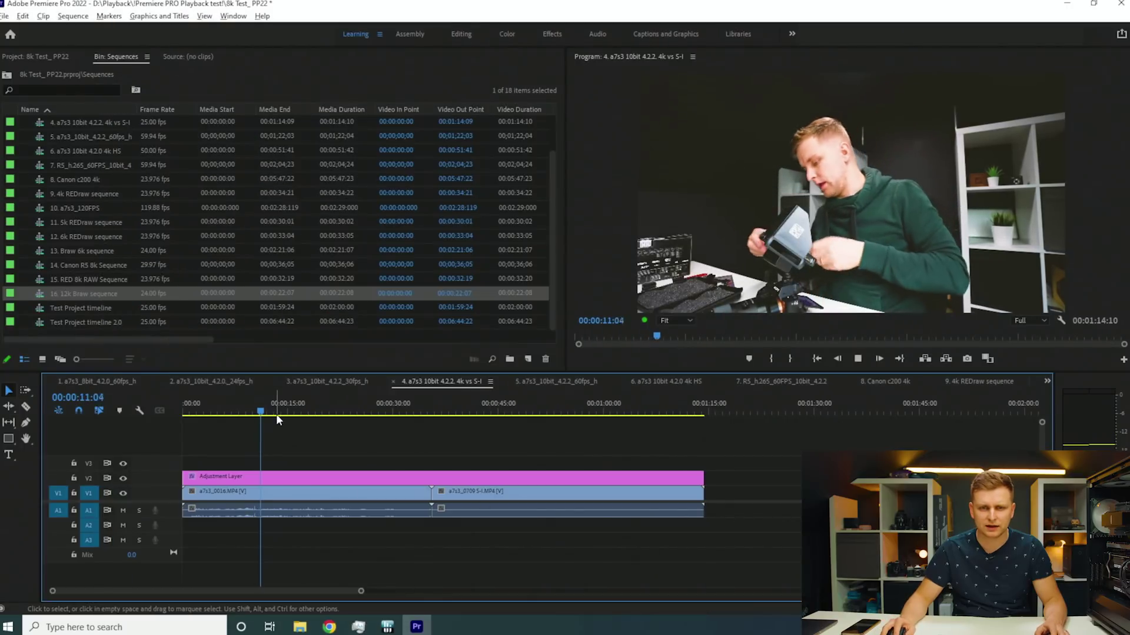
pyautogui.moveTo(273, 404); pyautogui.dragTo(376, 414)
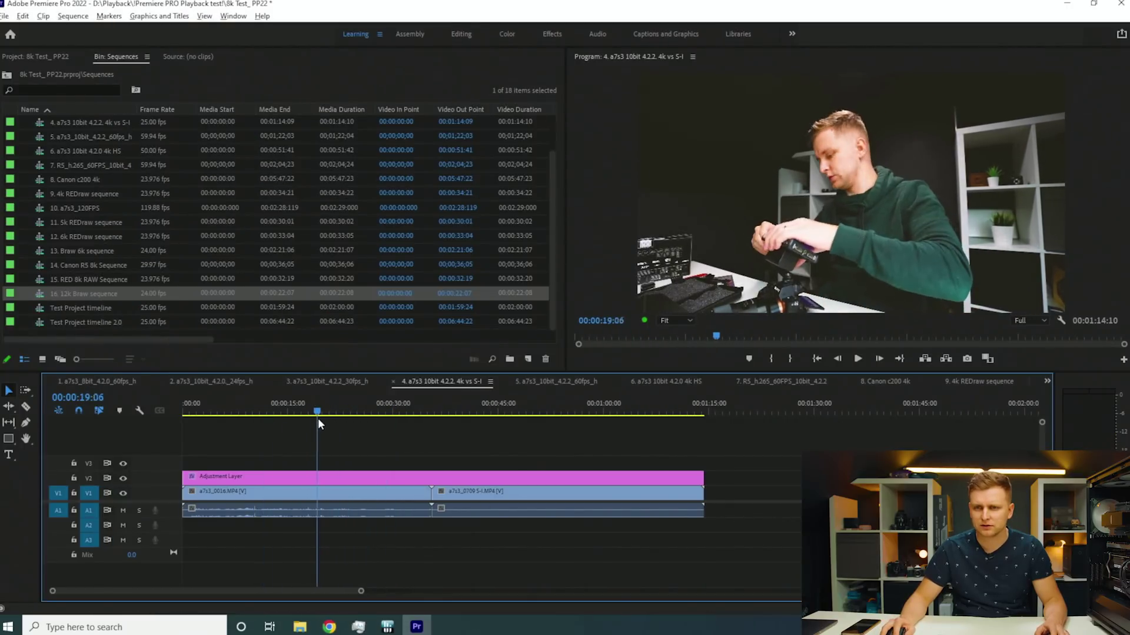
pyautogui.moveTo(246, 420); pyautogui.dragTo(400, 420)
pyautogui.moveTo(321, 433); pyautogui.dragTo(283, 453)
# Check memory usage in Task Manager, then open sequence 5 and scrub it to about 20 seconds
pyautogui.hotkey('alt', 'Tab')
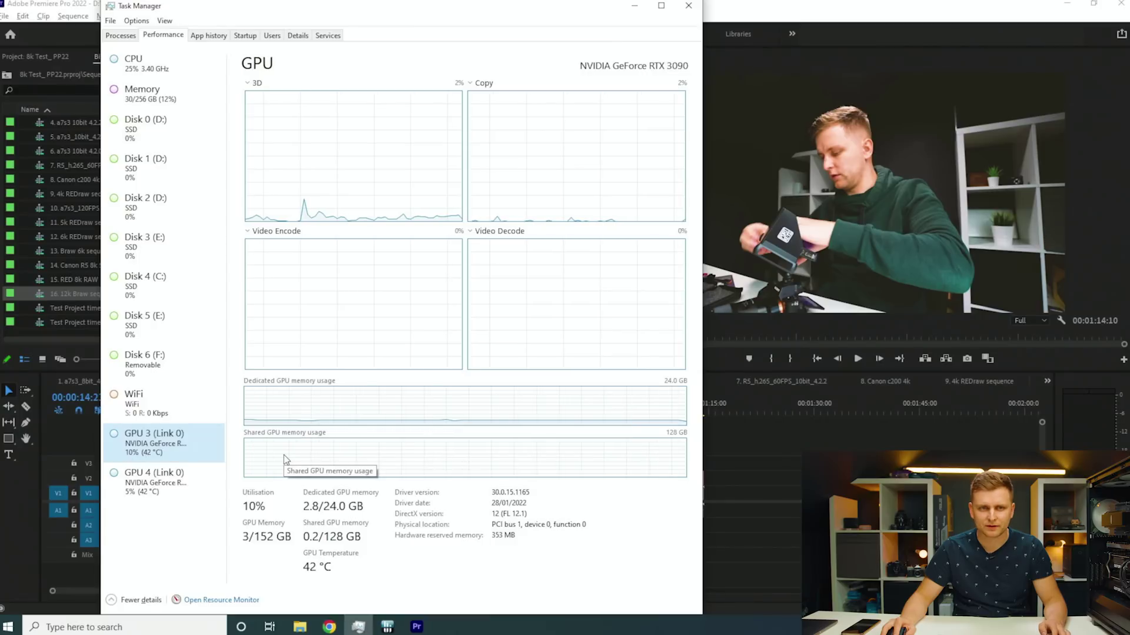
pyautogui.click(186, 97)
pyautogui.hotkey('alt', 'Tab')
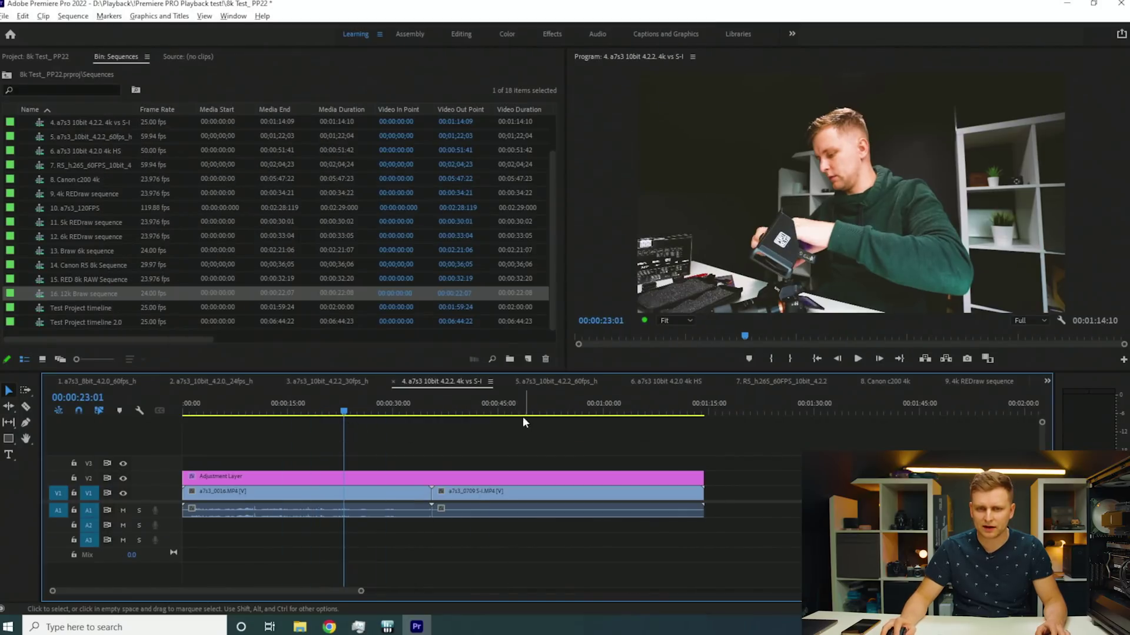
pyautogui.moveTo(345, 428); pyautogui.dragTo(517, 443)
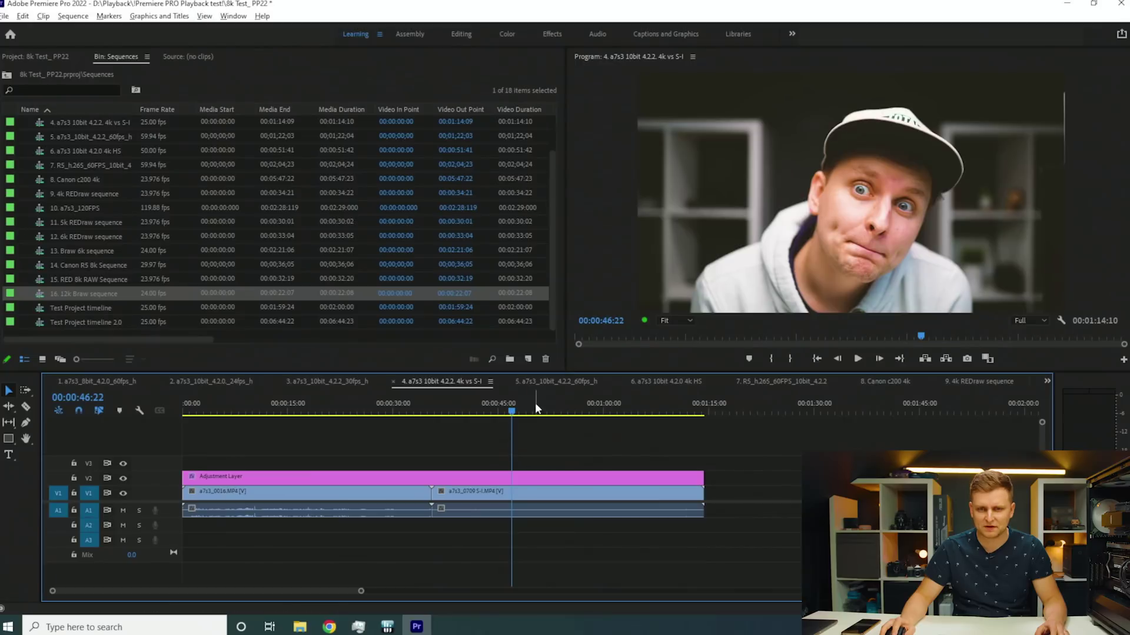
pyautogui.click(555, 381)
pyautogui.moveTo(259, 411); pyautogui.dragTo(381, 439)
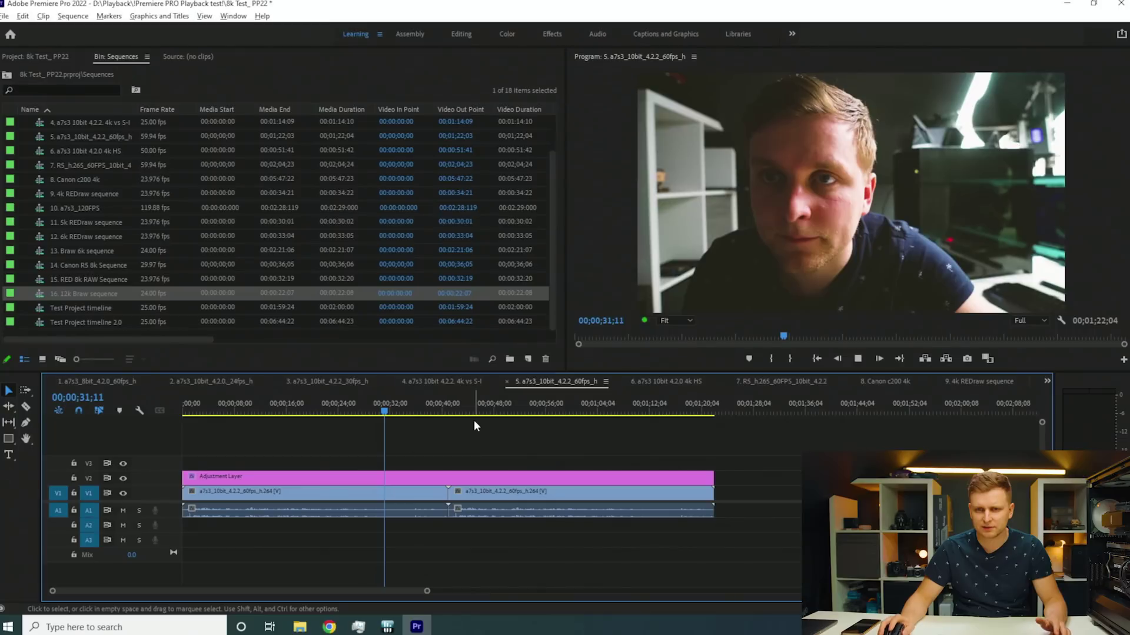
# Play and stop sequence 5, scrubbing between the start, 41 and 30 seconds
pyautogui.press('space')
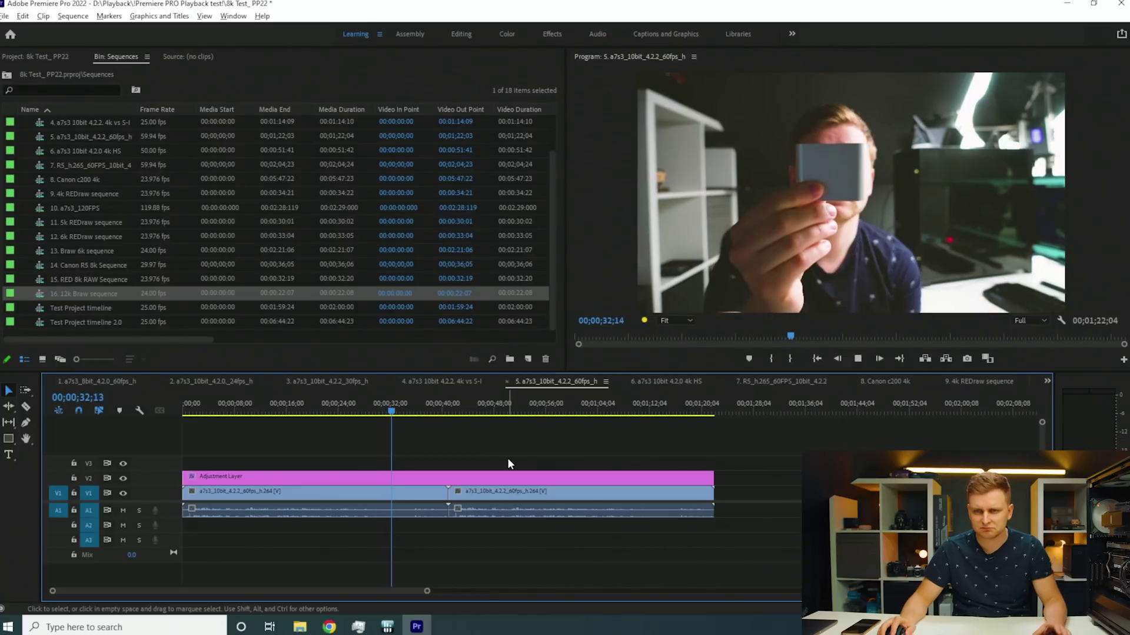
pyautogui.press('space')
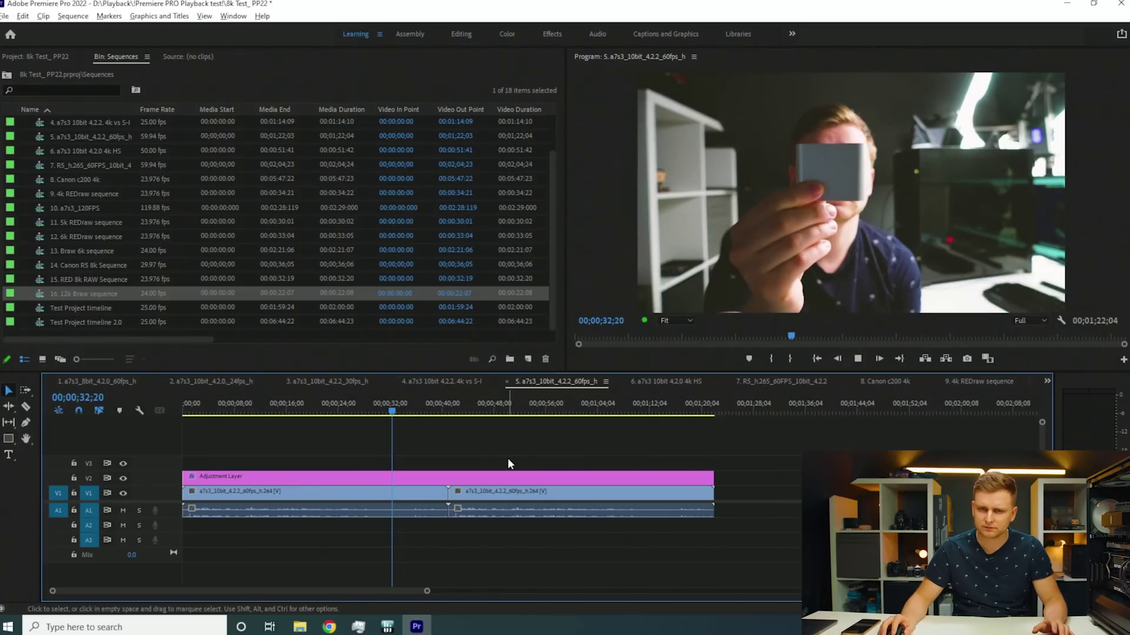
pyautogui.press('space')
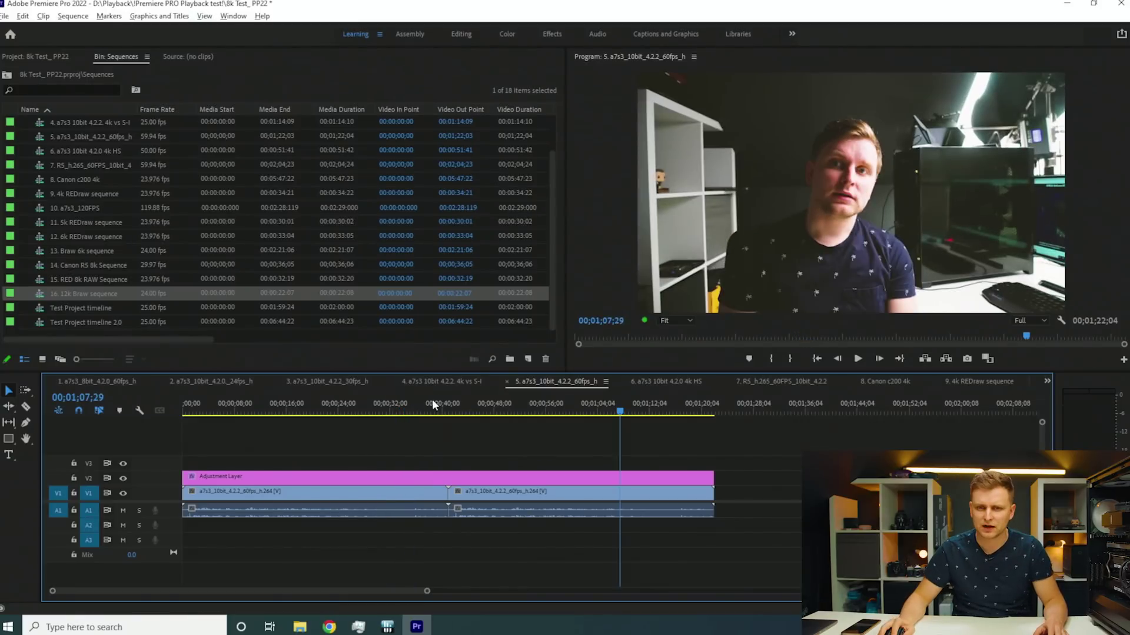
pyautogui.moveTo(432, 404); pyautogui.dragTo(213, 410)
pyautogui.moveTo(365, 411); pyautogui.dragTo(509, 409)
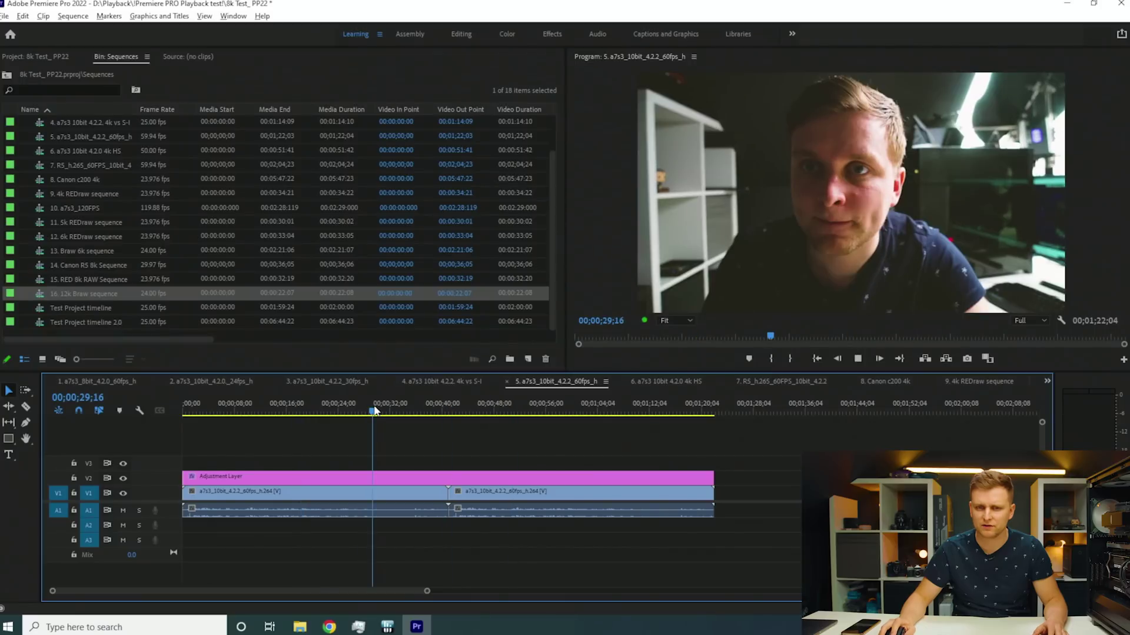
pyautogui.moveTo(374, 410); pyautogui.dragTo(380, 410)
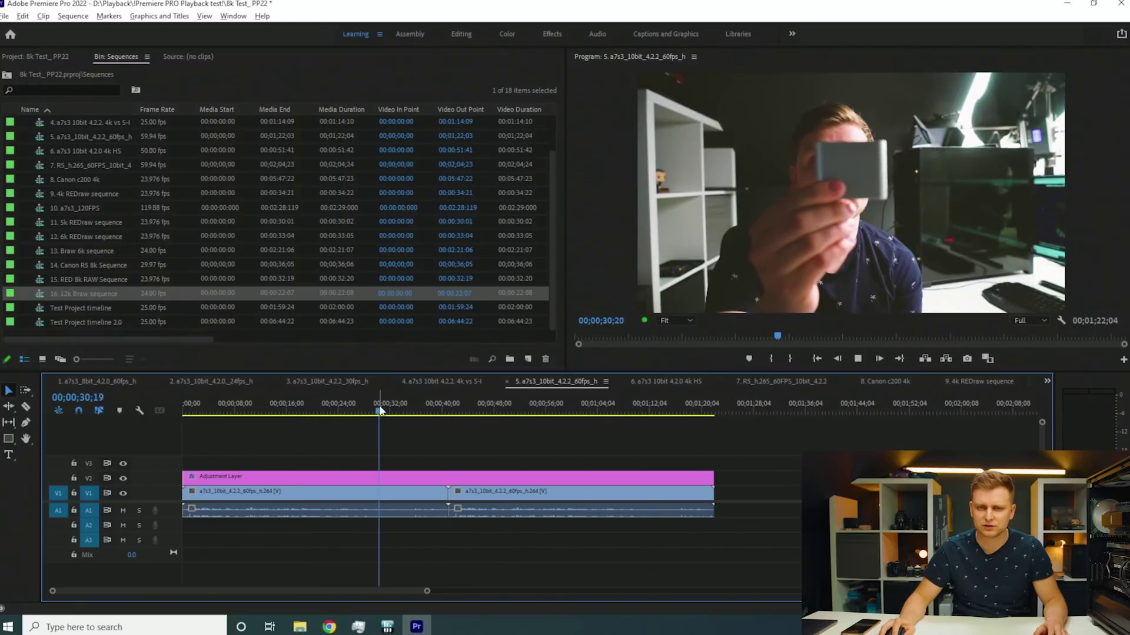
# Open the 6. a7s3 10bit 4.2.0 4k HS sequence, check GPU 3 usage, and scrub to about 18 seconds
pyautogui.click(684, 382)
pyautogui.moveTo(247, 419); pyautogui.dragTo(383, 422)
pyautogui.moveTo(312, 424)
pyautogui.mouseDown()
pyautogui.moveTo(206, 429)
pyautogui.moveTo(310, 433)
pyautogui.mouseUp()
pyautogui.hotkey('alt', 'Tab')
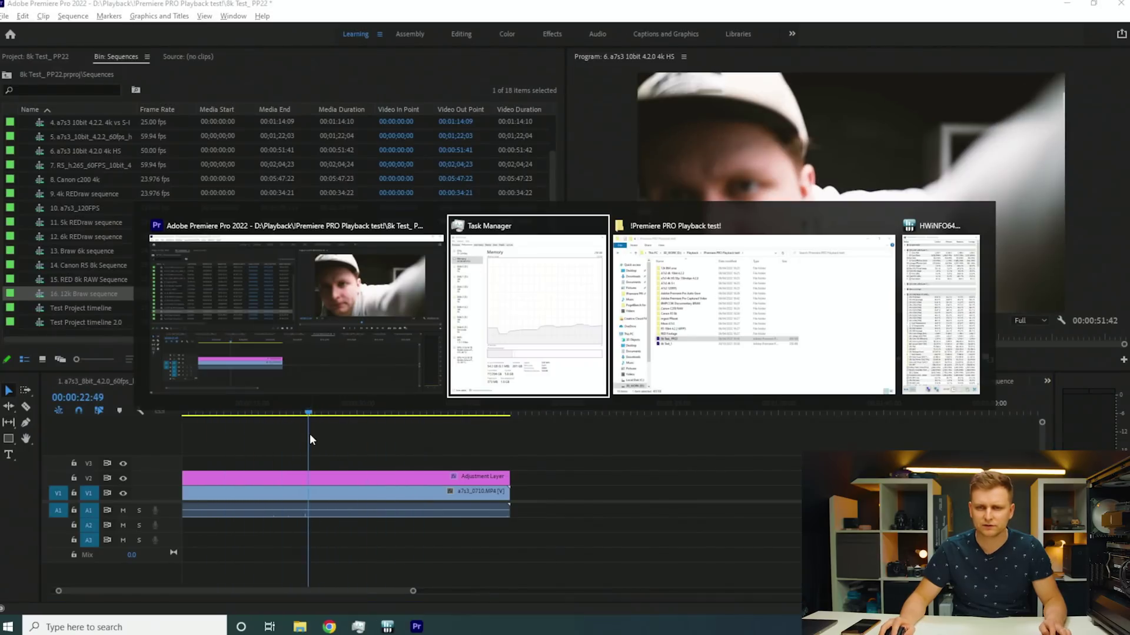
pyautogui.click(180, 444)
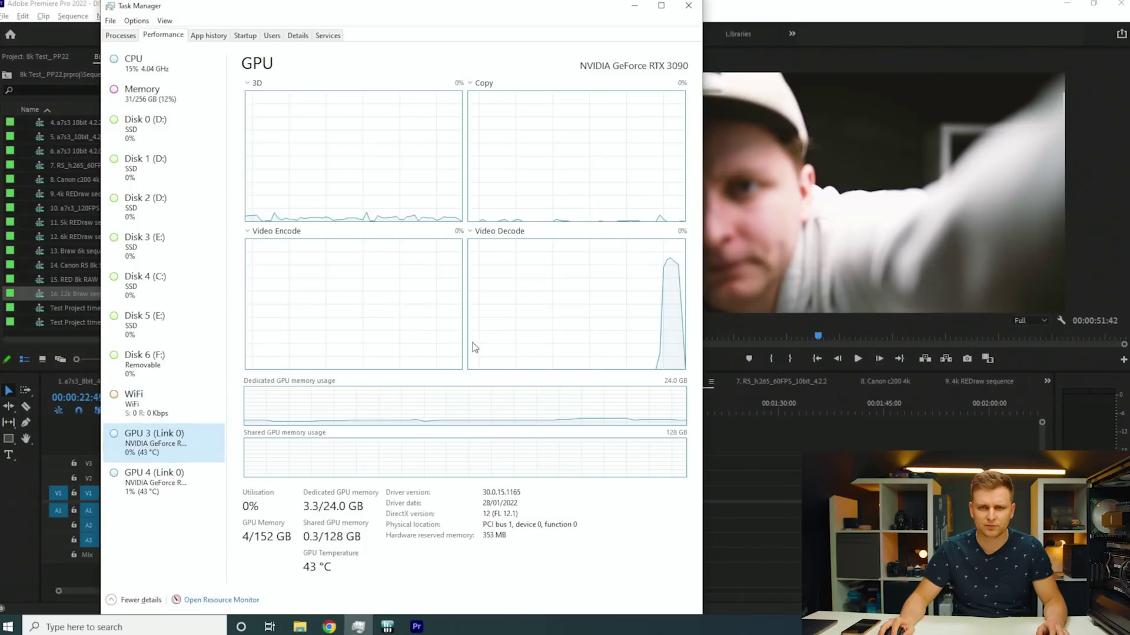
pyautogui.click(711, 493)
pyautogui.moveTo(344, 411); pyautogui.dragTo(347, 454)
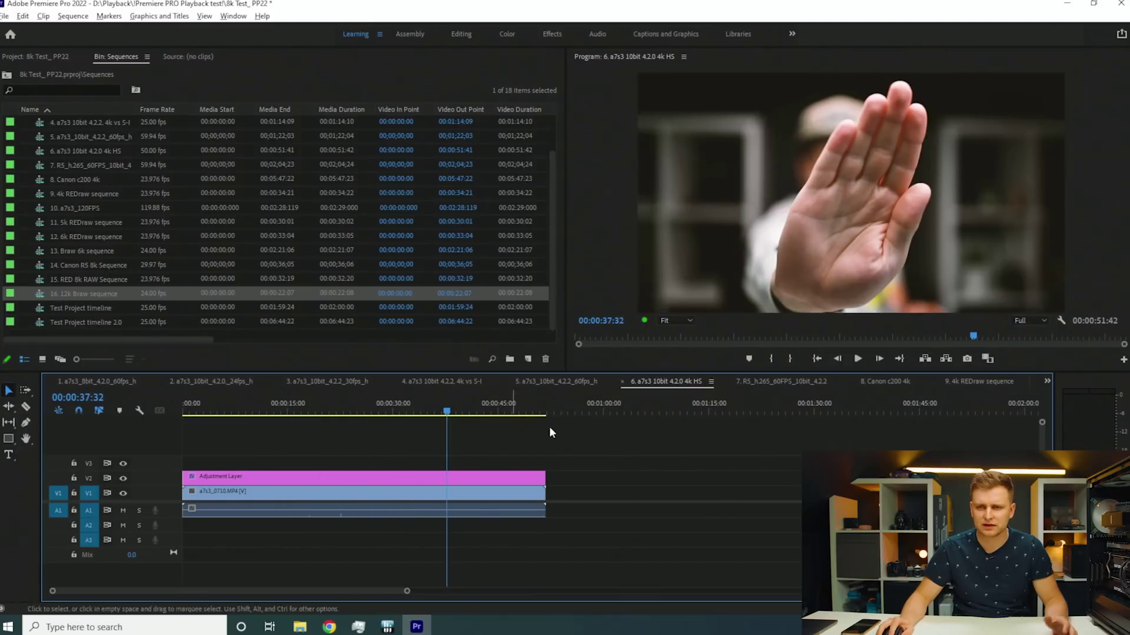
# Open sequence 7 and scrub from its start through about 24 seconds to 1:20
pyautogui.click(806, 381)
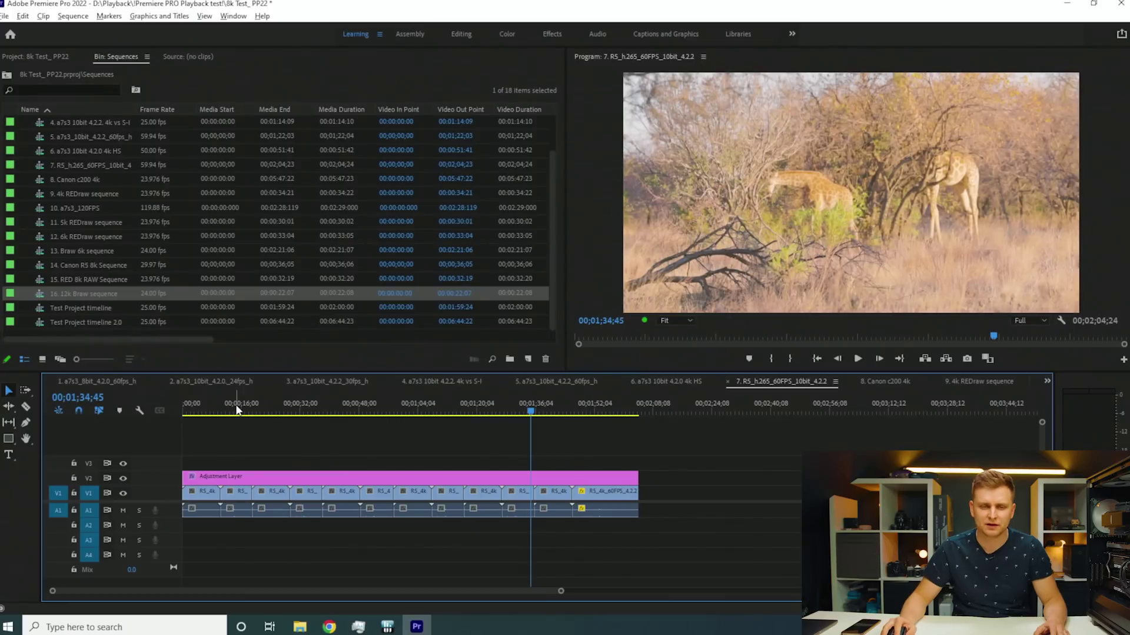
pyautogui.moveTo(236, 410); pyautogui.dragTo(186, 413)
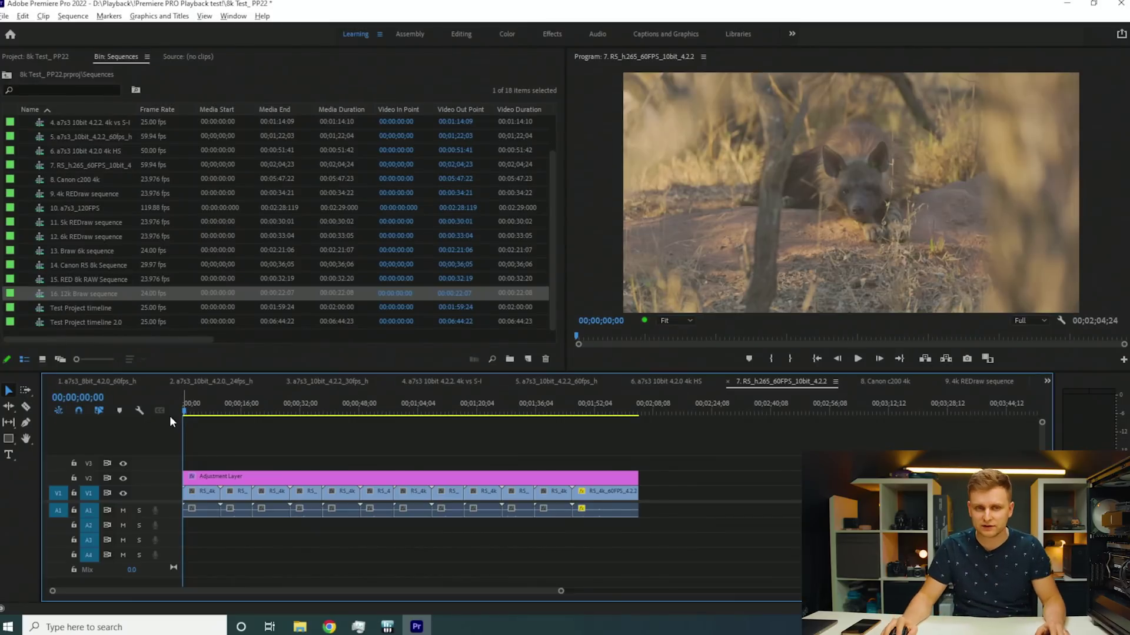
pyautogui.moveTo(197, 411); pyautogui.dragTo(275, 415)
pyautogui.moveTo(383, 425); pyautogui.dragTo(510, 428)
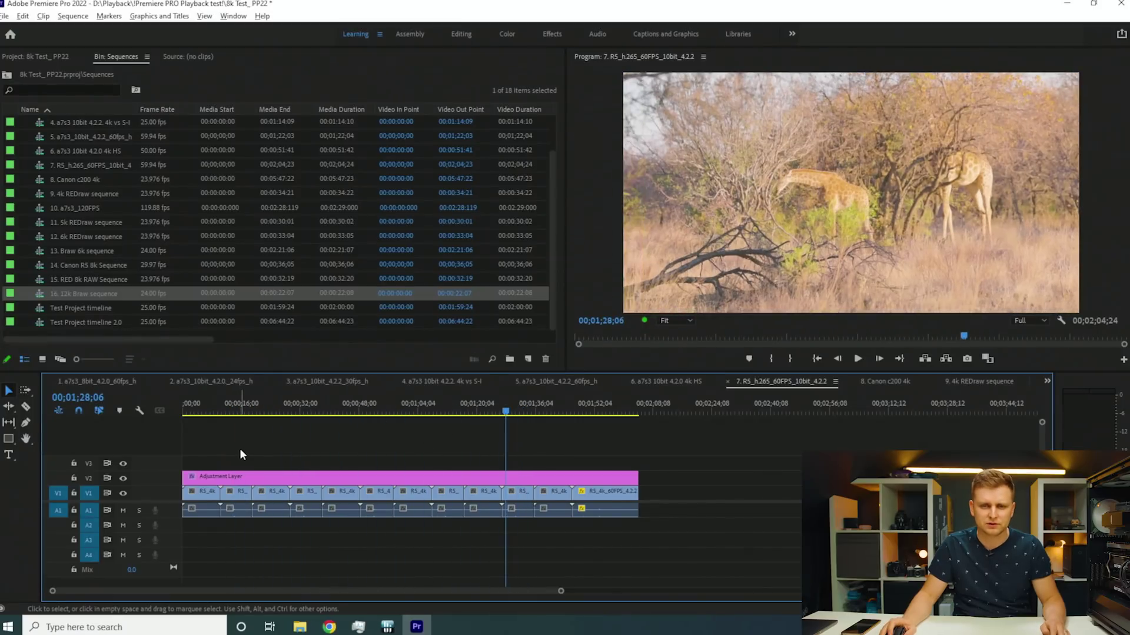
# Zoom the timeline in and scrub sequence 7 from near the start to about 20 seconds
pyautogui.press('=')
pyautogui.press('=')
pyautogui.press('Home')
pyautogui.moveTo(223, 411)
pyautogui.mouseDown()
pyautogui.moveTo(211, 412)
pyautogui.moveTo(262, 416)
pyautogui.moveTo(196, 419)
pyautogui.moveTo(226, 423)
pyautogui.mouseUp()
pyautogui.moveTo(298, 425); pyautogui.dragTo(239, 464)
# Play sequence 7 and check per-core CPU and GPU 3 load in Task Manager
pyautogui.press('space')
pyautogui.click(362, 627)
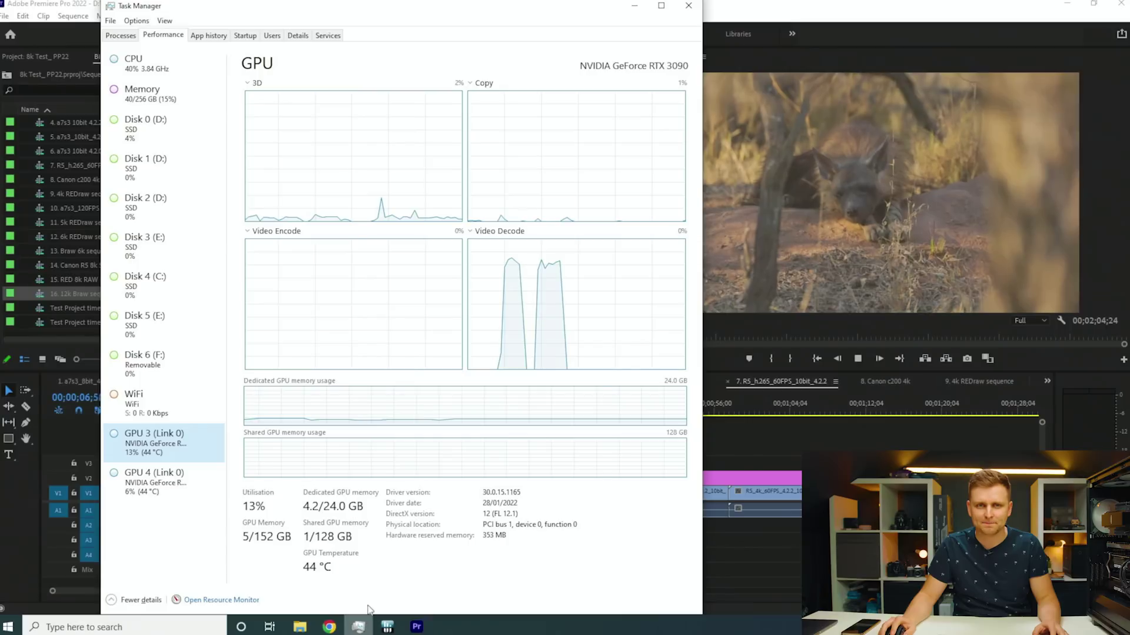
pyautogui.click(184, 74)
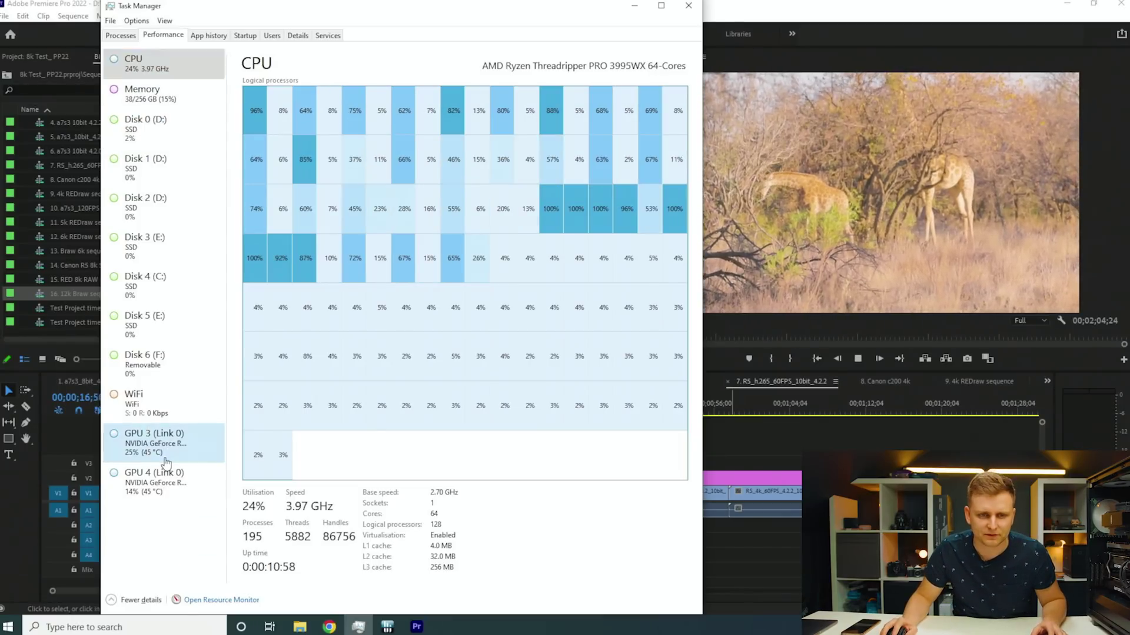
pyautogui.click(154, 442)
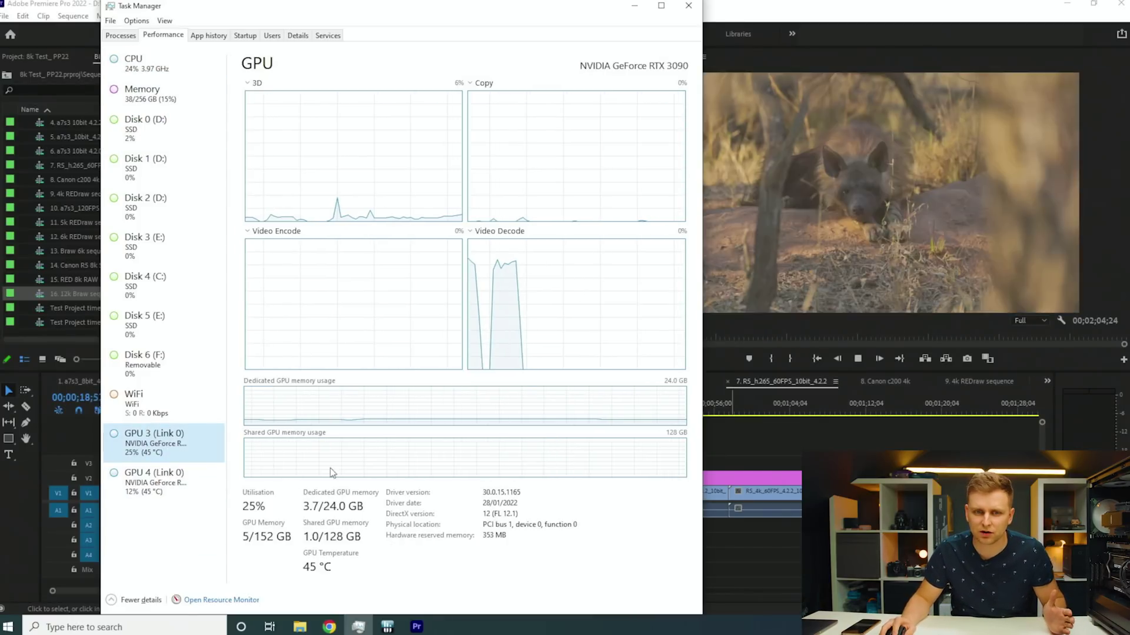
# Check GPU 4 load, then change the CPU graph to Overall utilisation
pyautogui.click(162, 482)
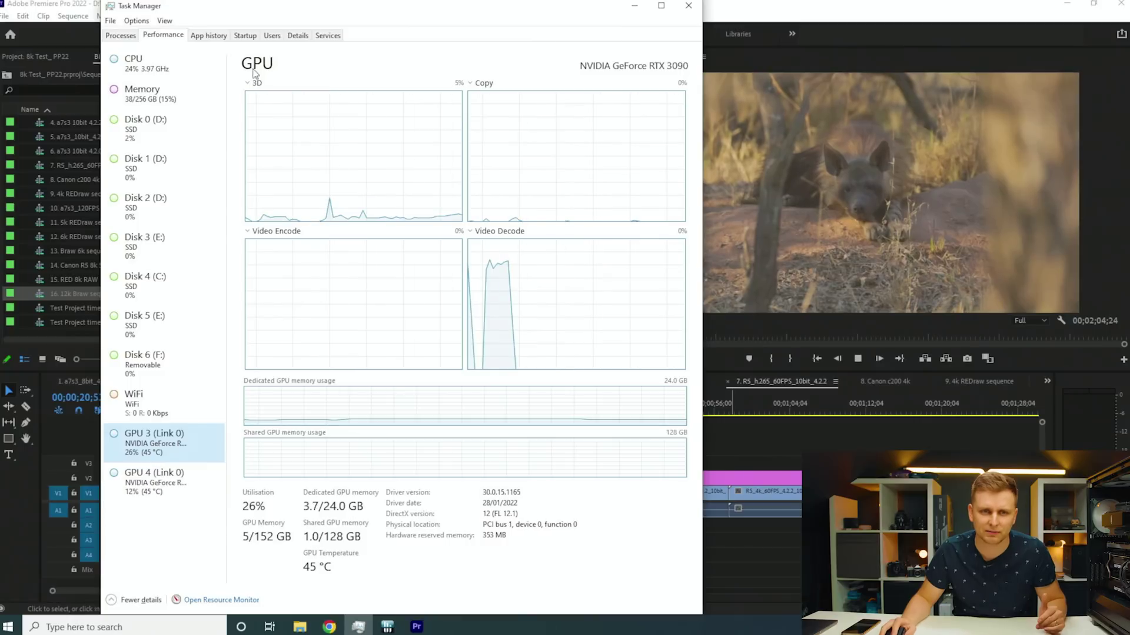
pyautogui.click(170, 59)
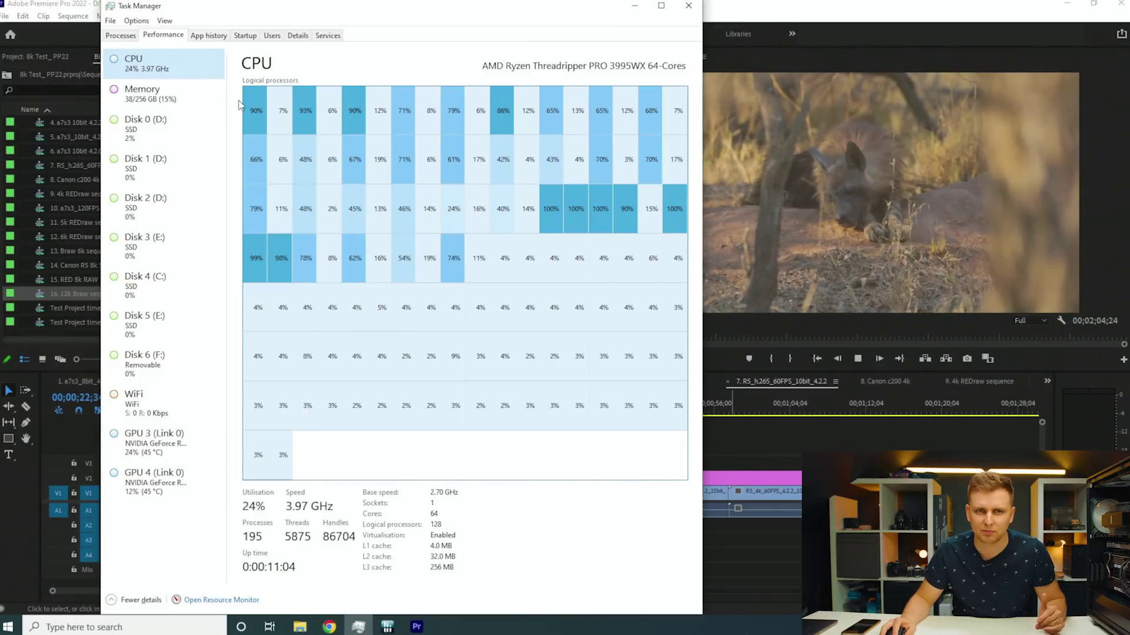
pyautogui.rightClick(410, 259)
pyautogui.click(588, 262)
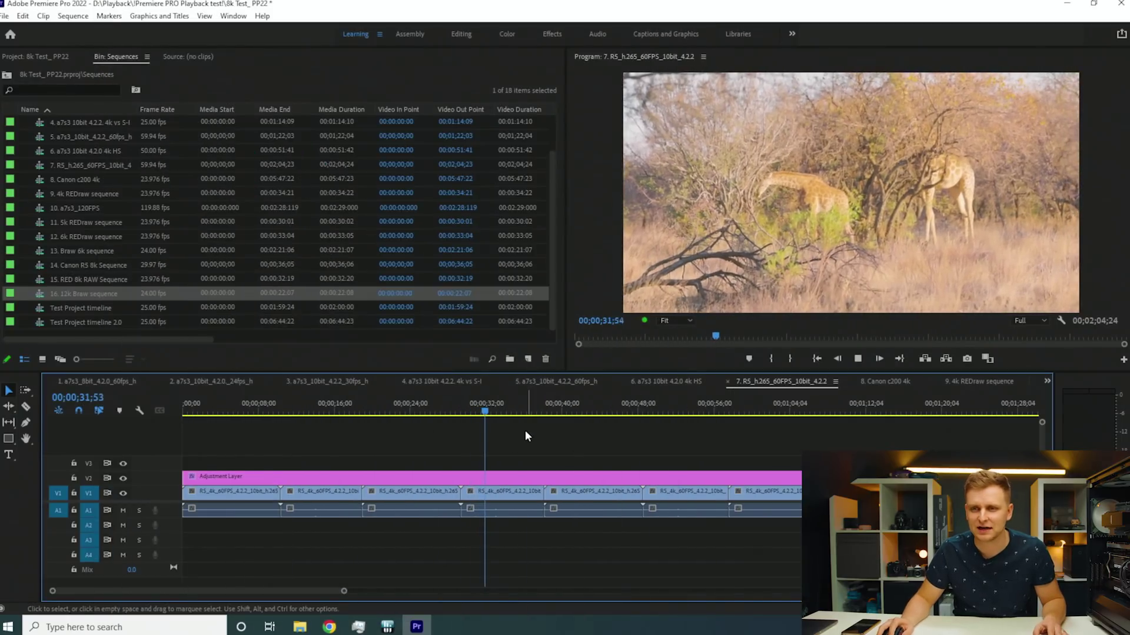
# Stop playback, scrub around the hyena shot, then play sequence 7 from about 21 seconds
pyautogui.click(539, 410)
pyautogui.moveTo(529, 414); pyautogui.dragTo(391, 468)
pyautogui.press('space')
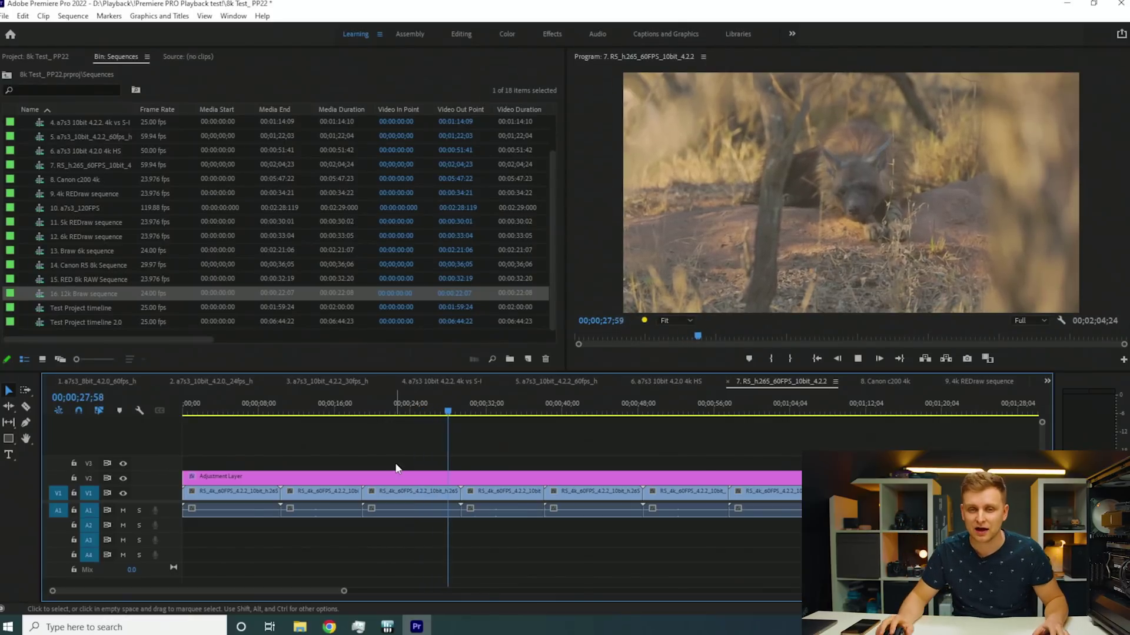
# Open the 8. Canon c200 4k sequence, play it and scrub to about 51 seconds and 4:21
pyautogui.click(885, 382)
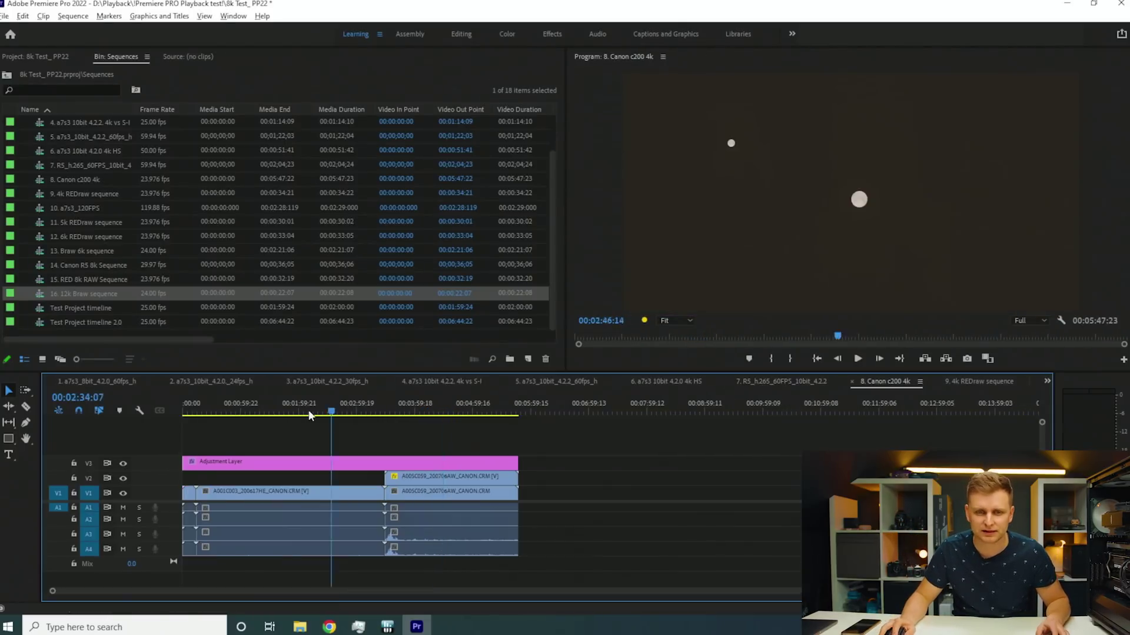
pyautogui.click(290, 415)
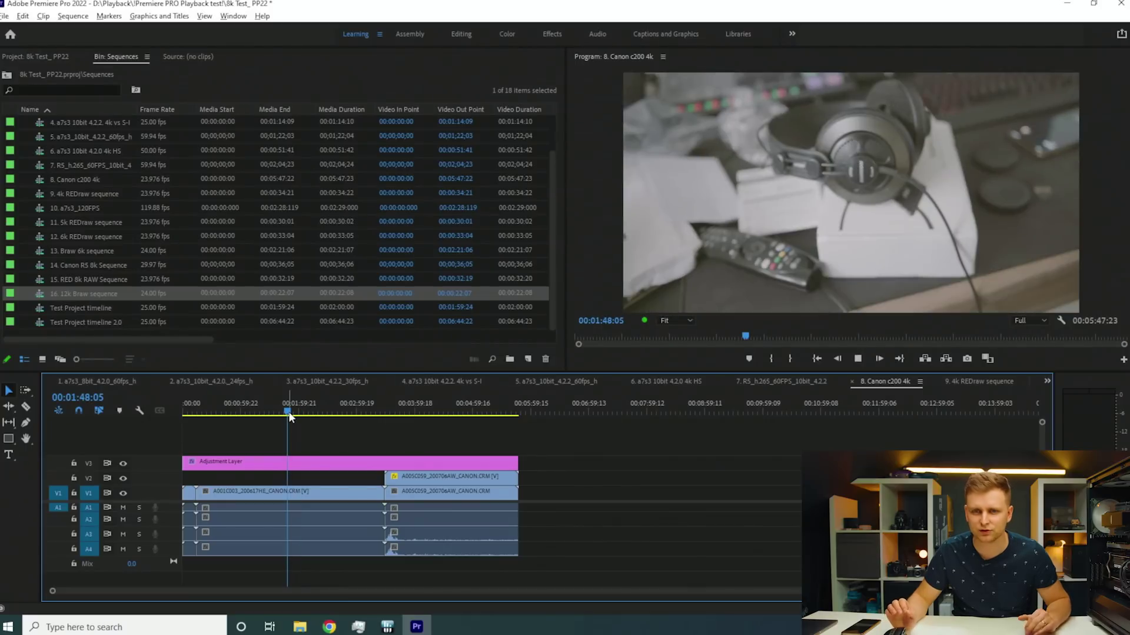
pyautogui.press('space')
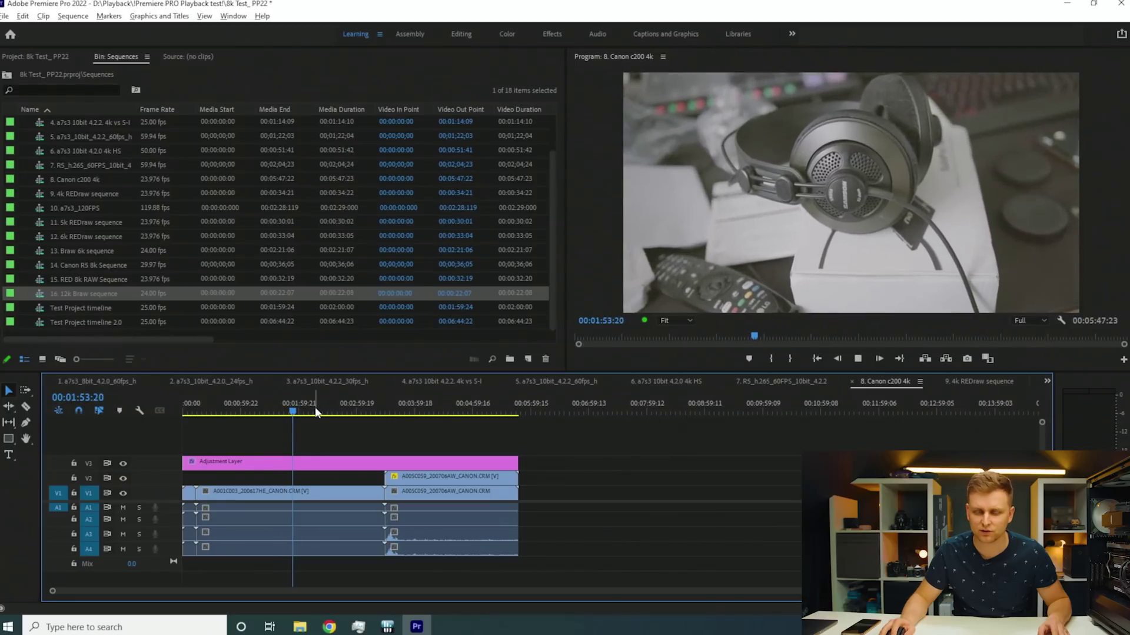
pyautogui.moveTo(316, 411); pyautogui.dragTo(453, 426)
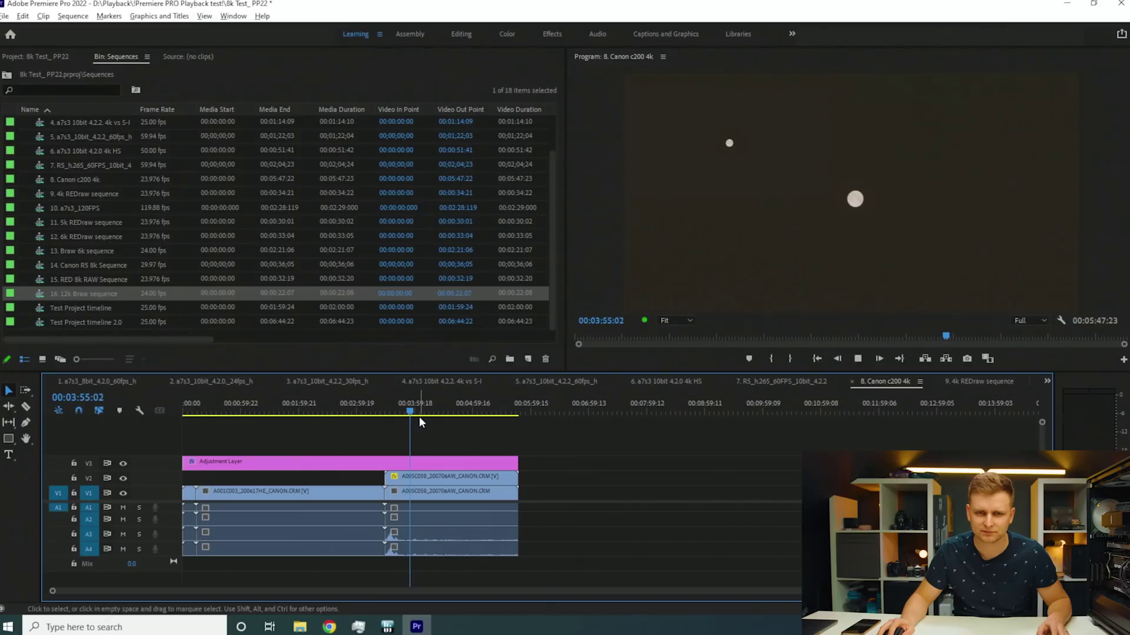
pyautogui.moveTo(411, 413); pyautogui.dragTo(310, 412)
# Glance at Task Manager, move the playhead to about 4:34, then open and scrub the 9. 4k REDraw sequence
pyautogui.hotkey('ctrl', 'shift', 'Escape')
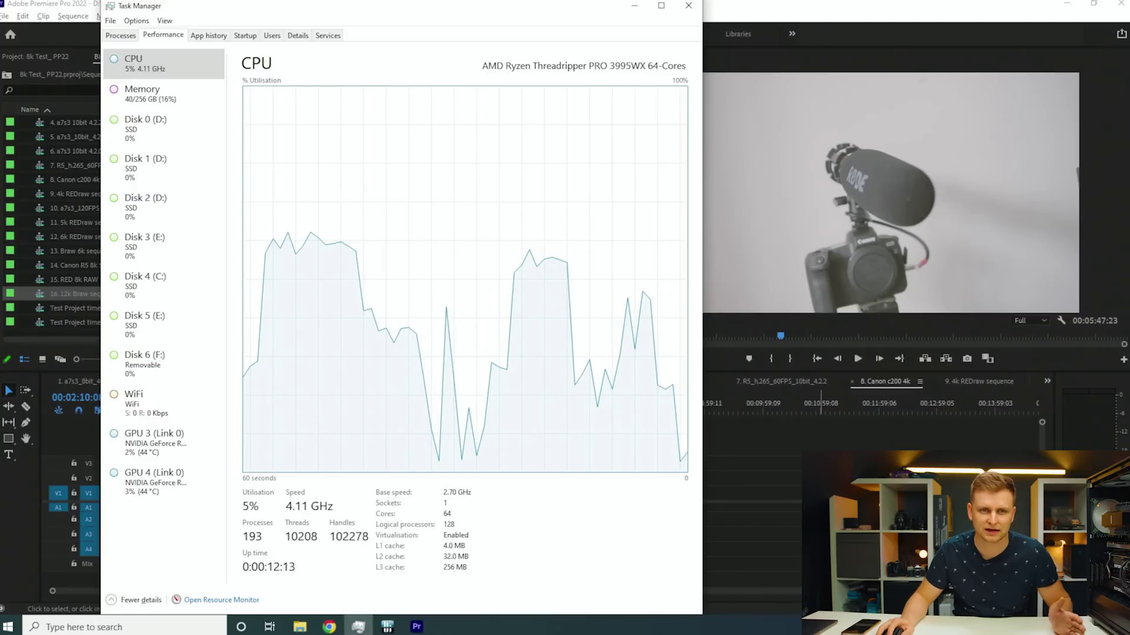
pyautogui.click(745, 451)
pyautogui.moveTo(386, 405); pyautogui.dragTo(451, 412)
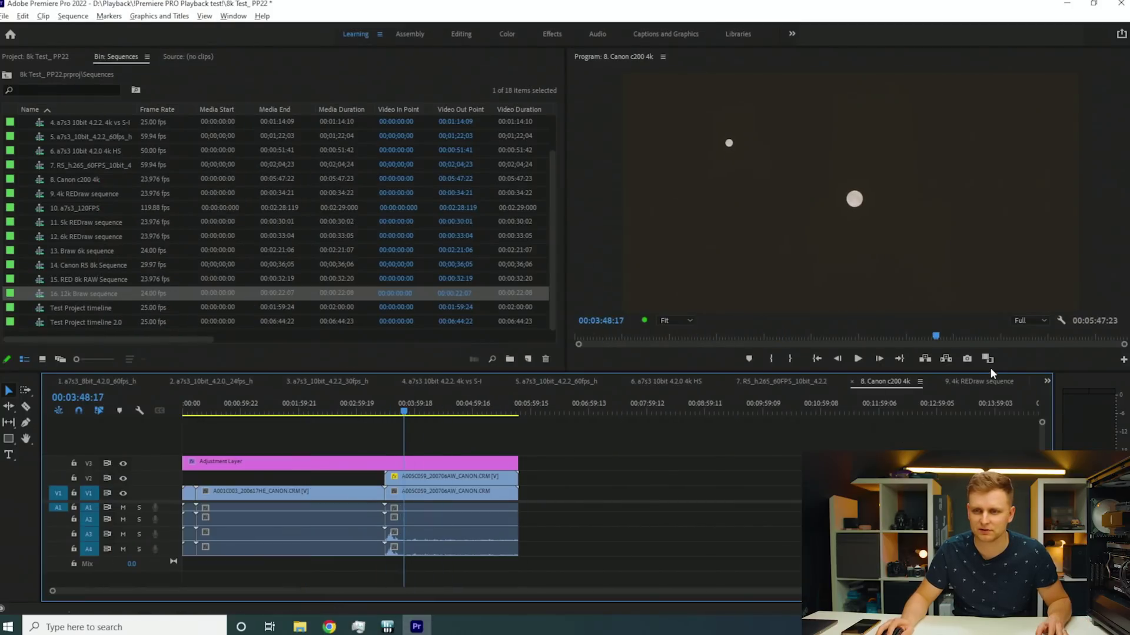
pyautogui.click(977, 381)
pyautogui.moveTo(272, 405); pyautogui.dragTo(405, 439)
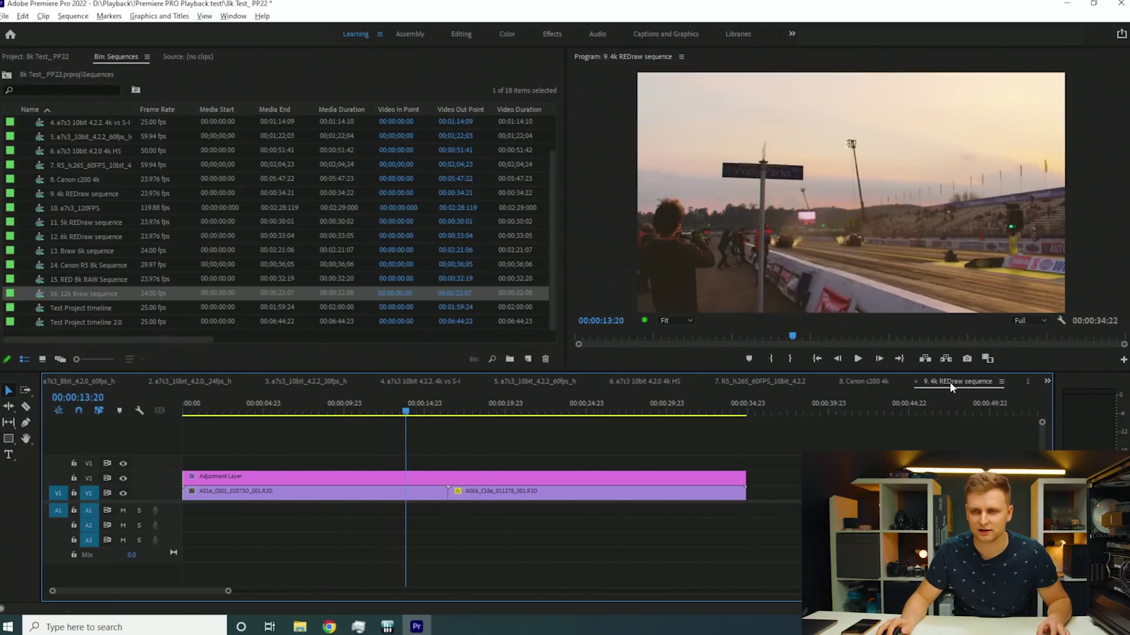
# Open the 10. a7s3_120FPS sequence and play it from about 30 seconds
pyautogui.click(864, 381)
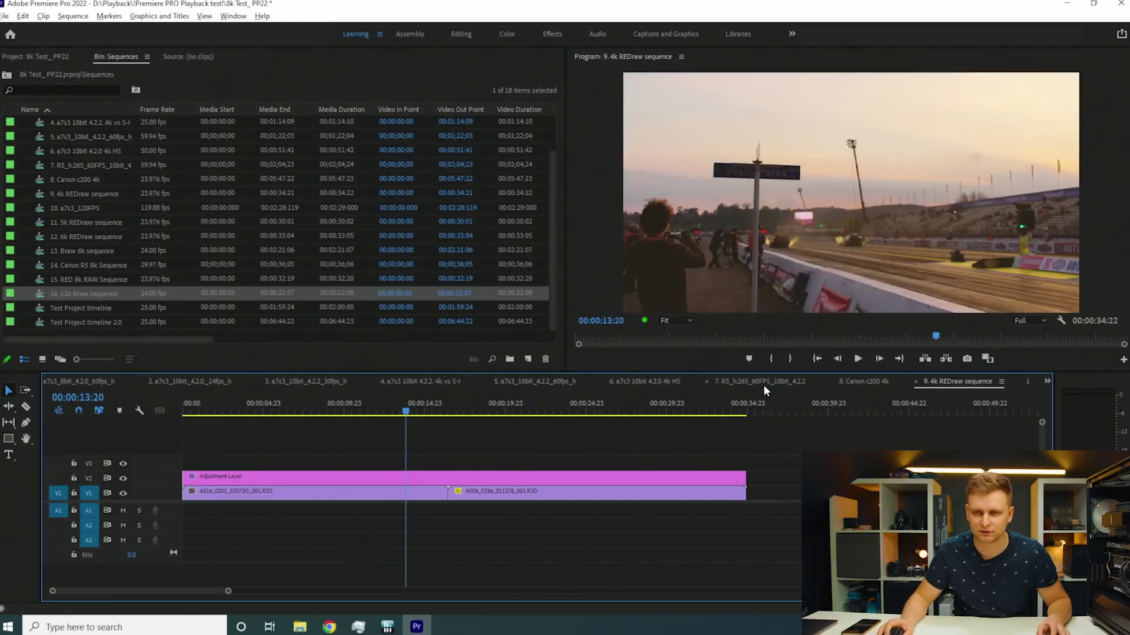
pyautogui.click(764, 385)
pyautogui.click(1029, 382)
pyautogui.click(201, 412)
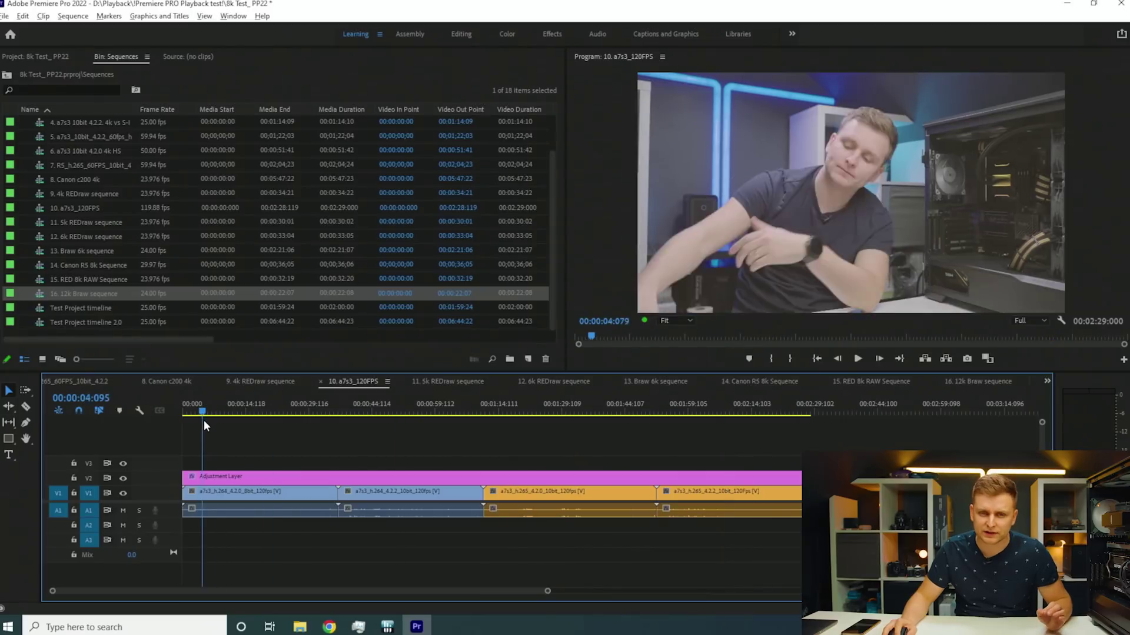
pyautogui.moveTo(205, 421); pyautogui.dragTo(235, 433)
pyautogui.press('space')
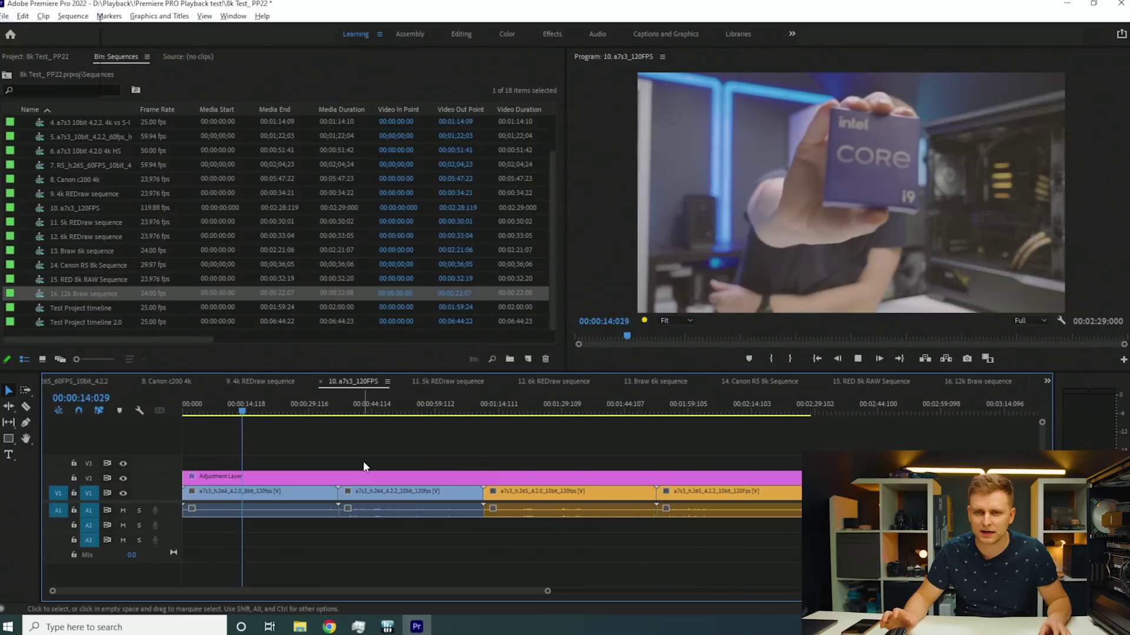
# Restart playback and check CPU and memory load in Task Manager
pyautogui.hotkey('alt', 'space')
pyautogui.press('Escape')
pyautogui.press('space')
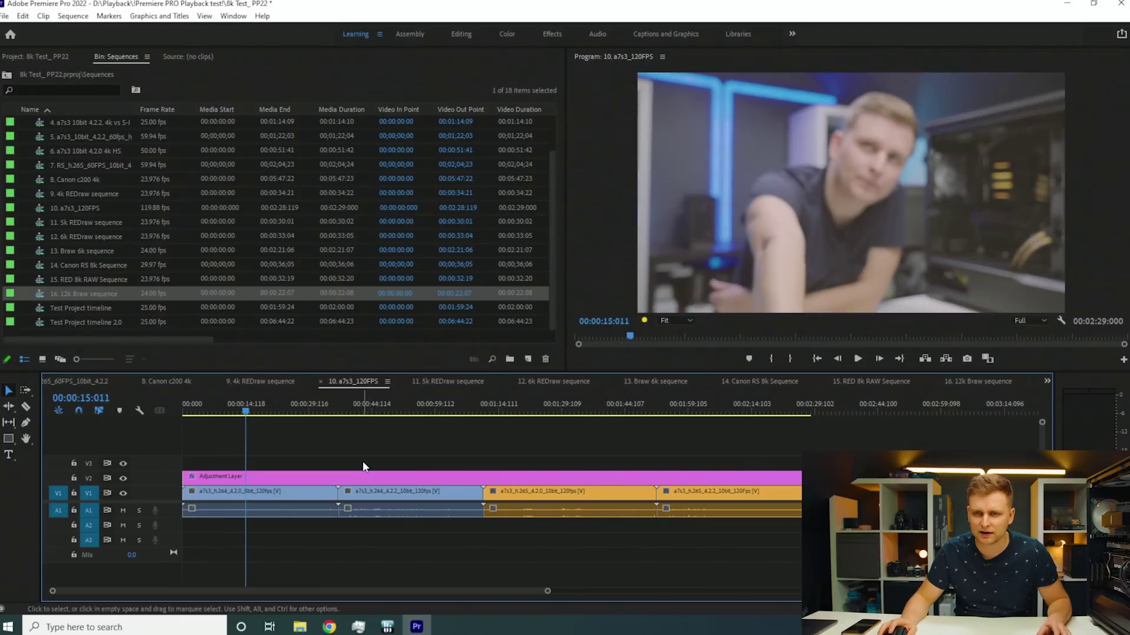
pyautogui.press('space')
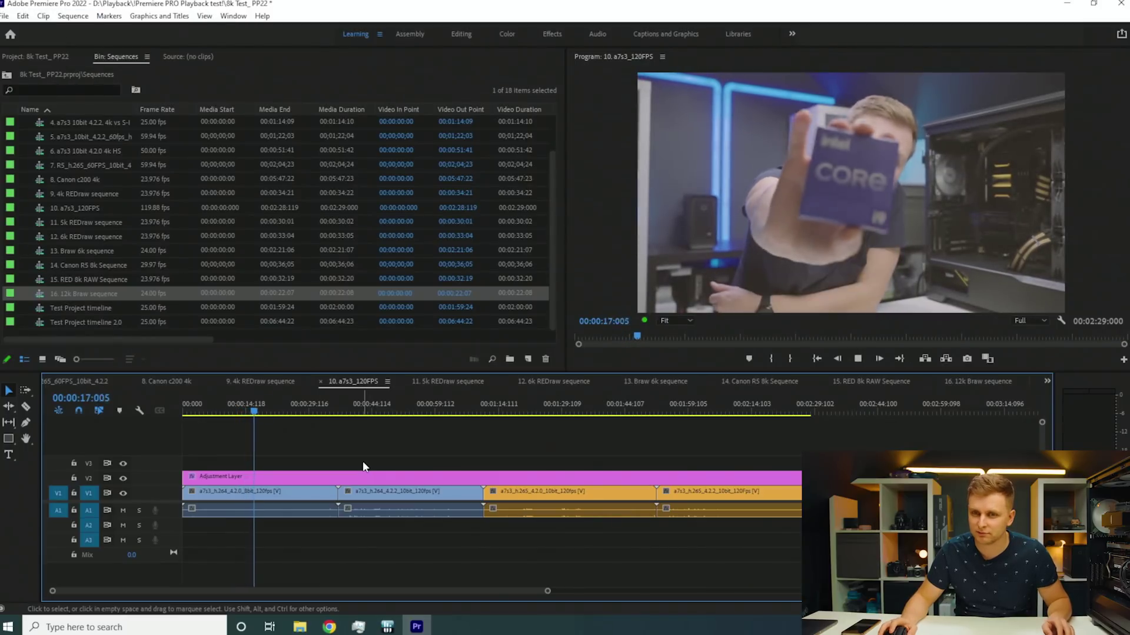
pyautogui.hotkey('ctrl', 'shift', 'Escape')
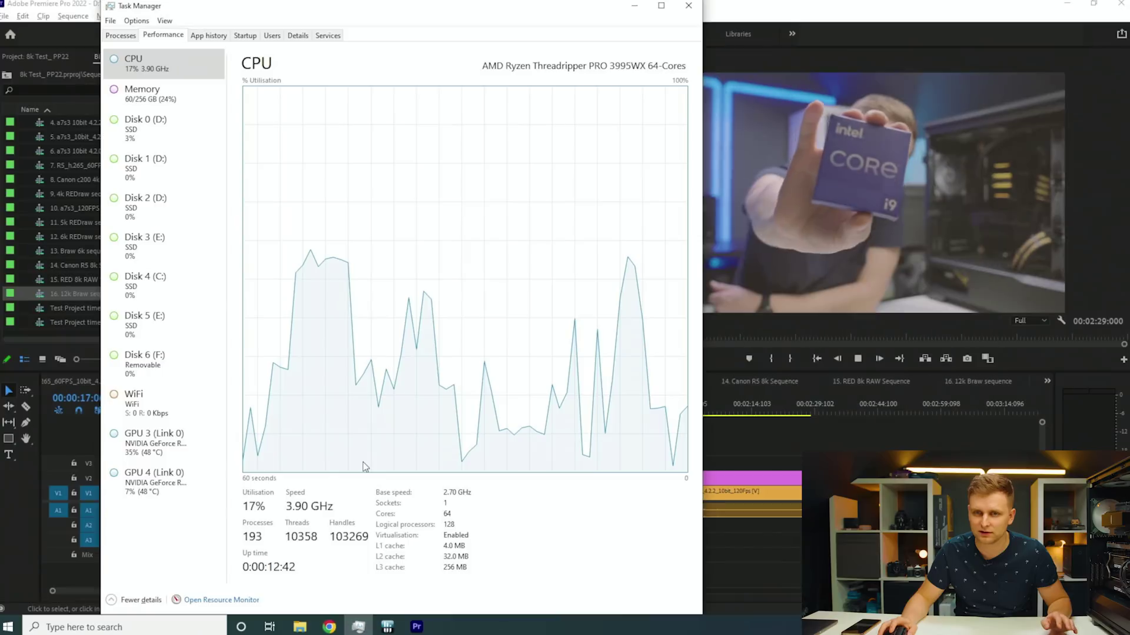
pyautogui.click(140, 106)
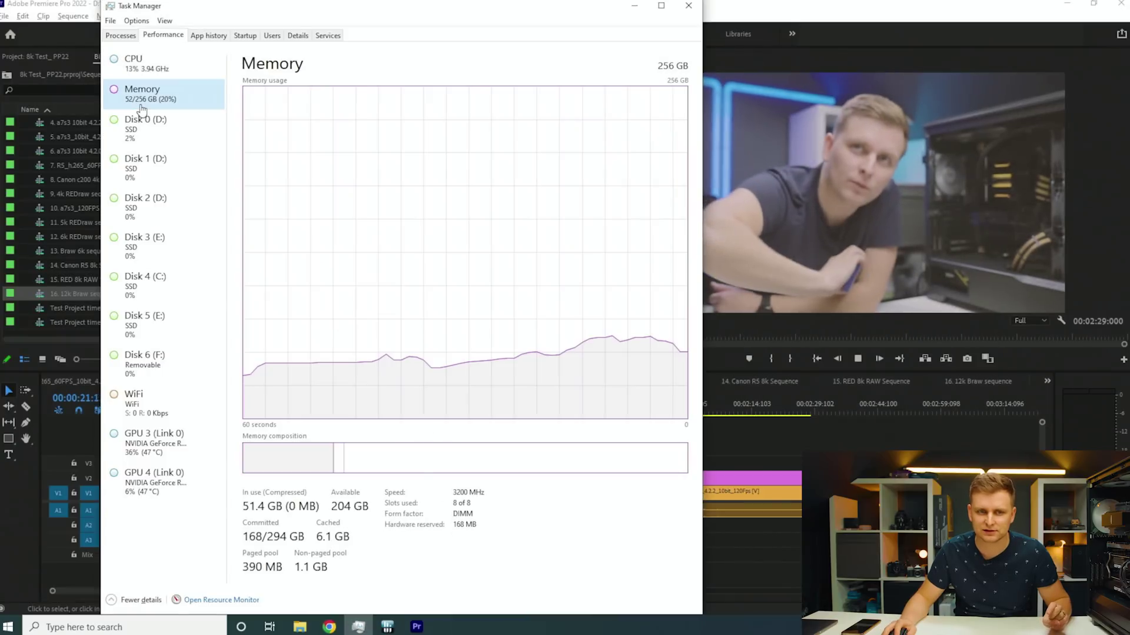
pyautogui.click(822, 443)
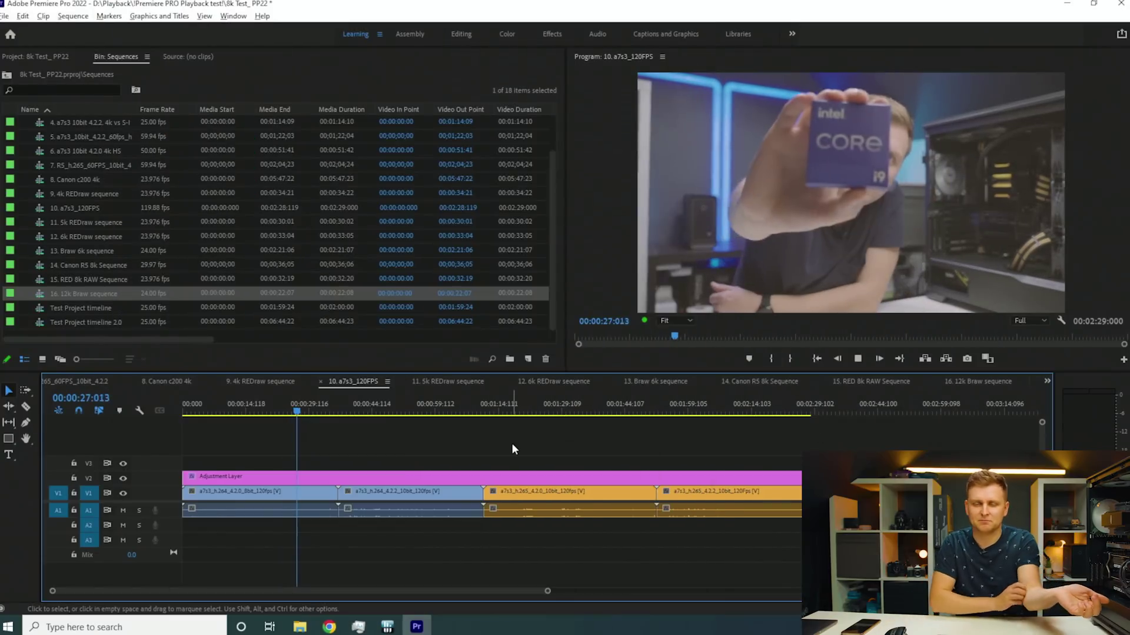
# Play from around 45 seconds and check CPU utilisation in Task Manager
pyautogui.click(370, 412)
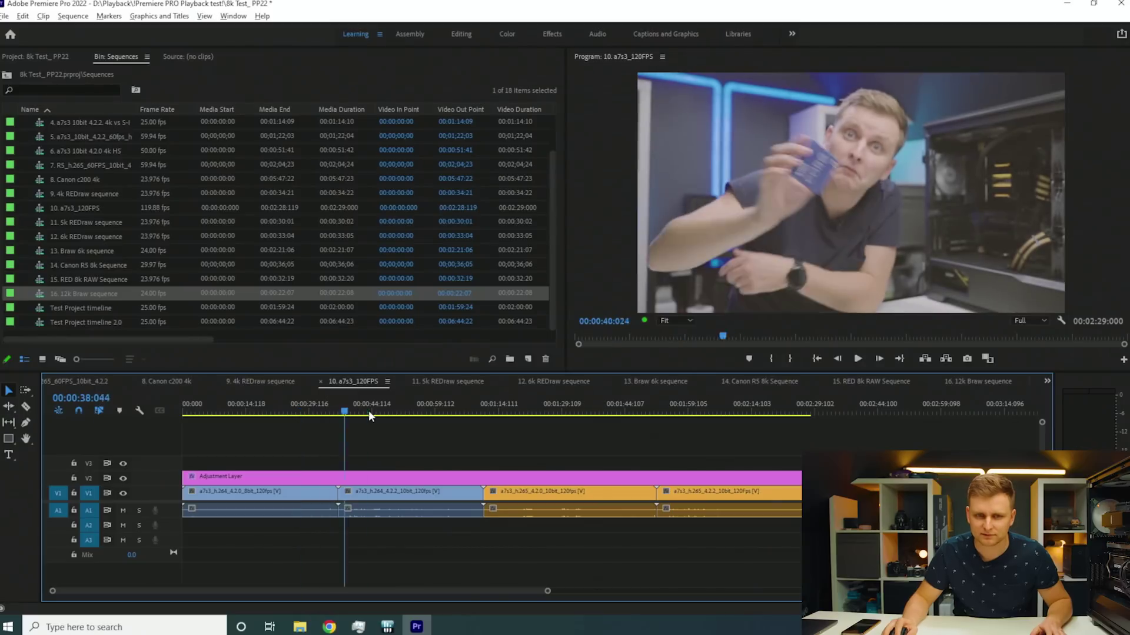
pyautogui.moveTo(371, 412)
pyautogui.mouseDown()
pyautogui.moveTo(415, 414)
pyautogui.moveTo(367, 415)
pyautogui.mouseUp()
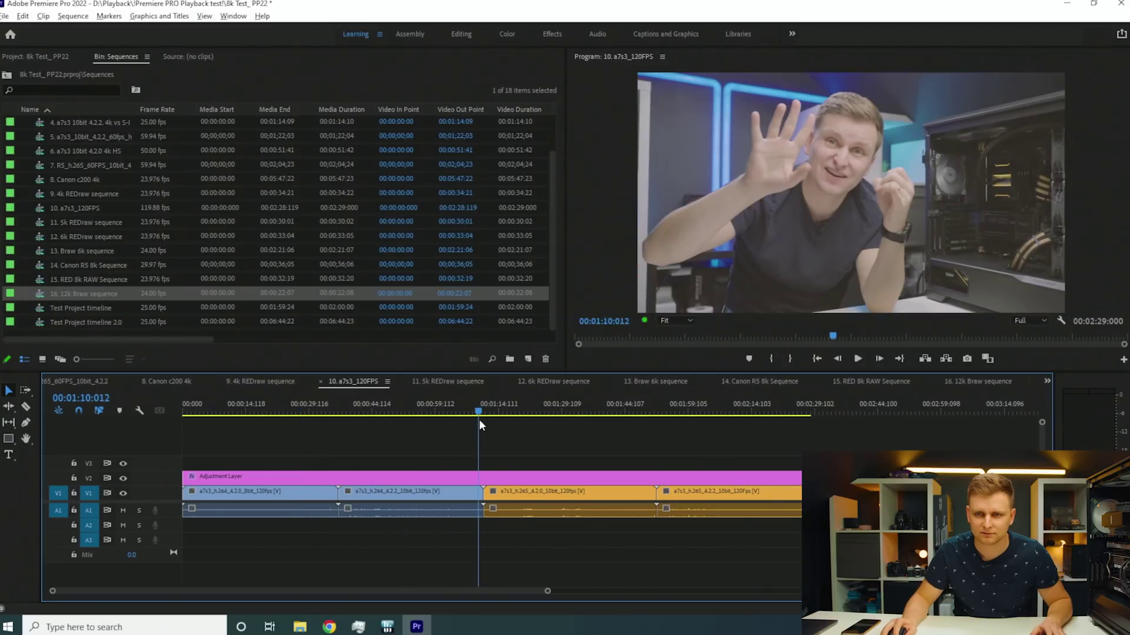
pyautogui.moveTo(479, 420); pyautogui.dragTo(376, 437)
pyautogui.press('space')
pyautogui.press('space')
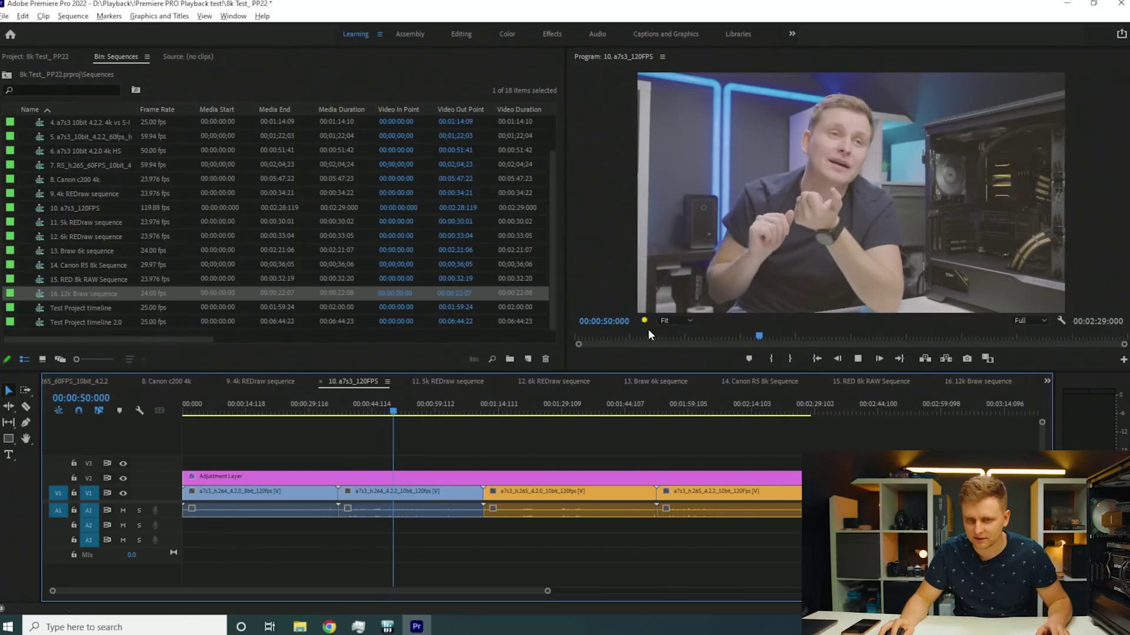
pyautogui.moveTo(645, 322)
pyautogui.hotkey('alt', 'Tab')
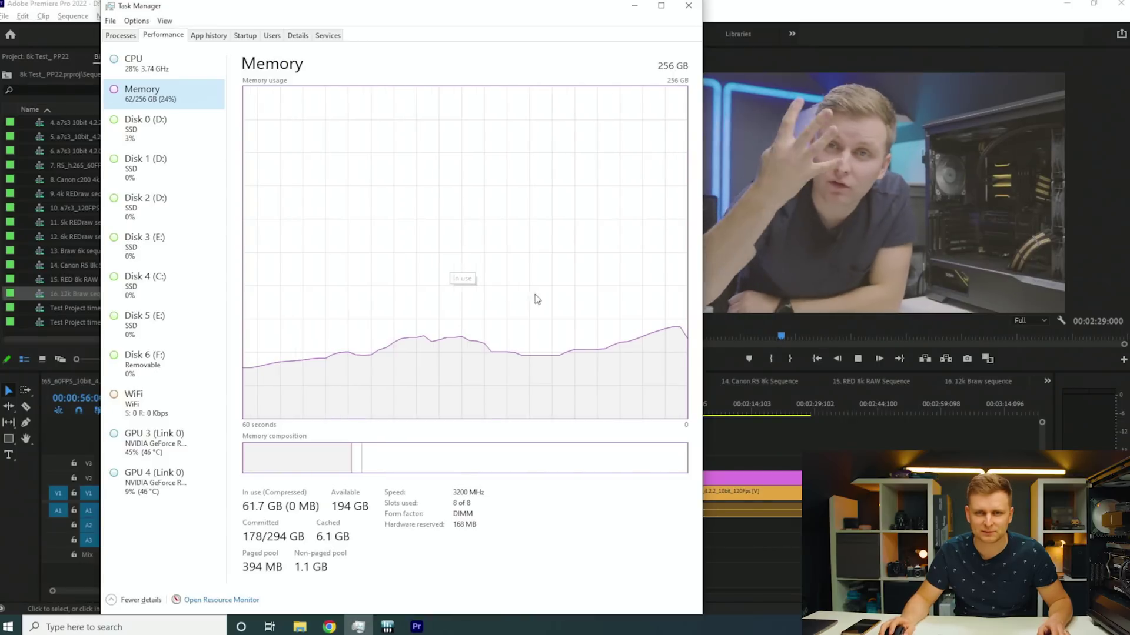
pyautogui.click(186, 71)
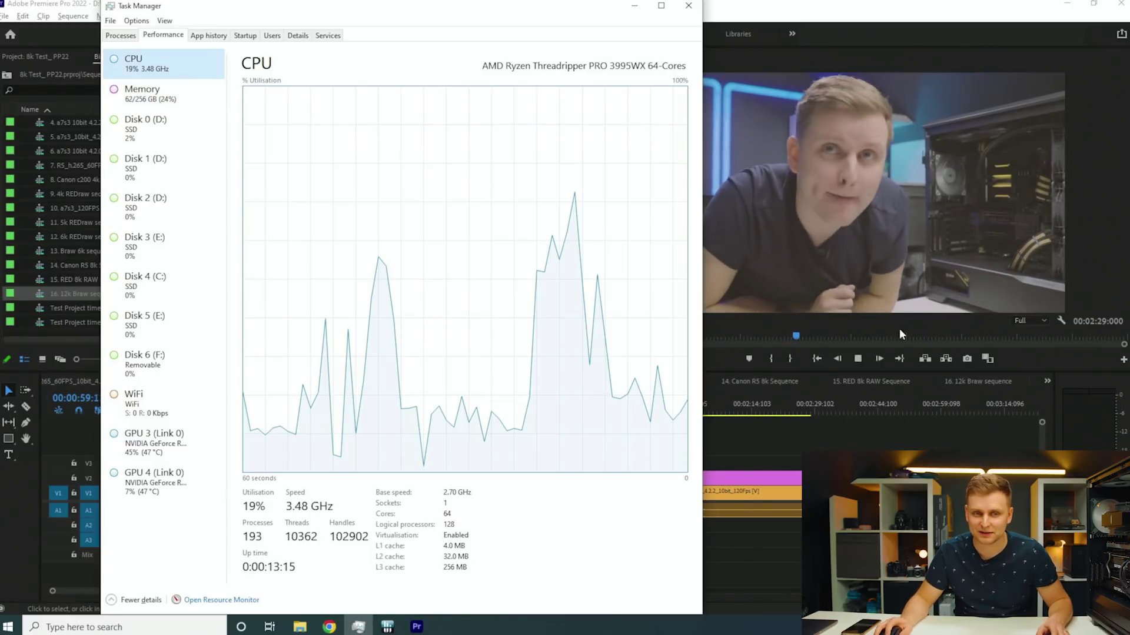
# Play the third clip from 1:17 and check GPU video decode load in Task Manager
pyautogui.click(844, 336)
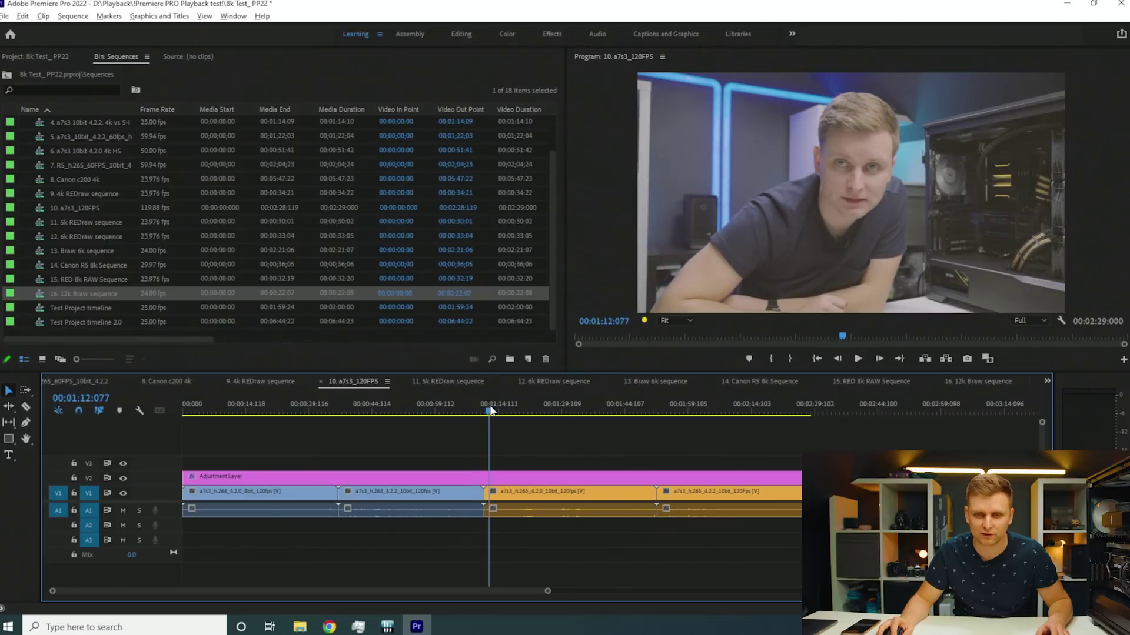
pyautogui.moveTo(490, 410); pyautogui.dragTo(517, 427)
pyautogui.press('space')
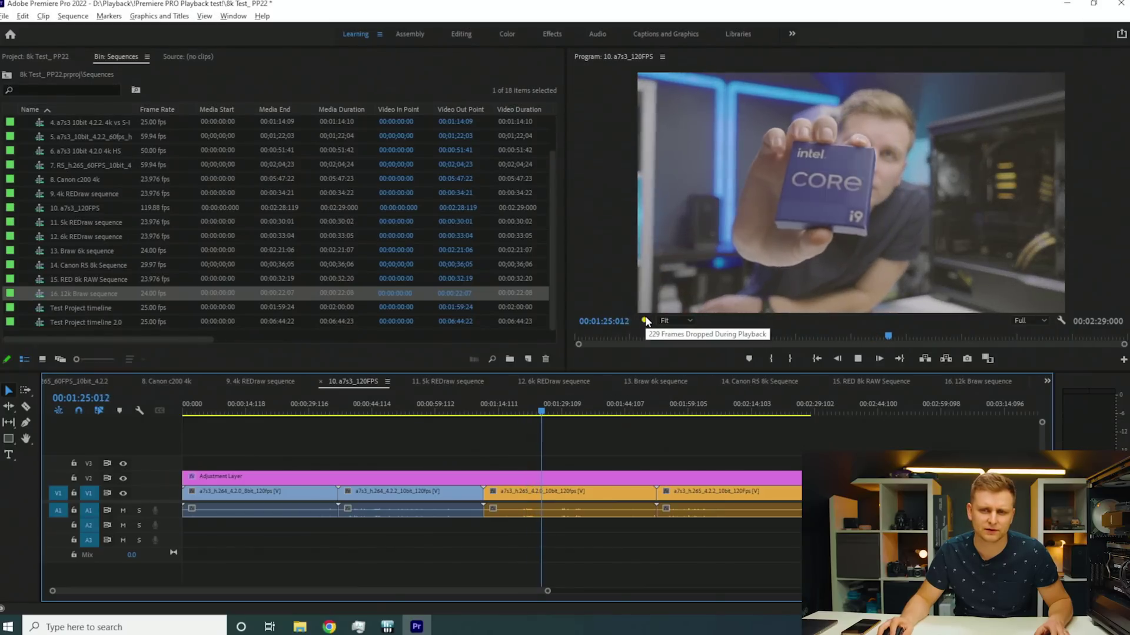
pyautogui.click(508, 404)
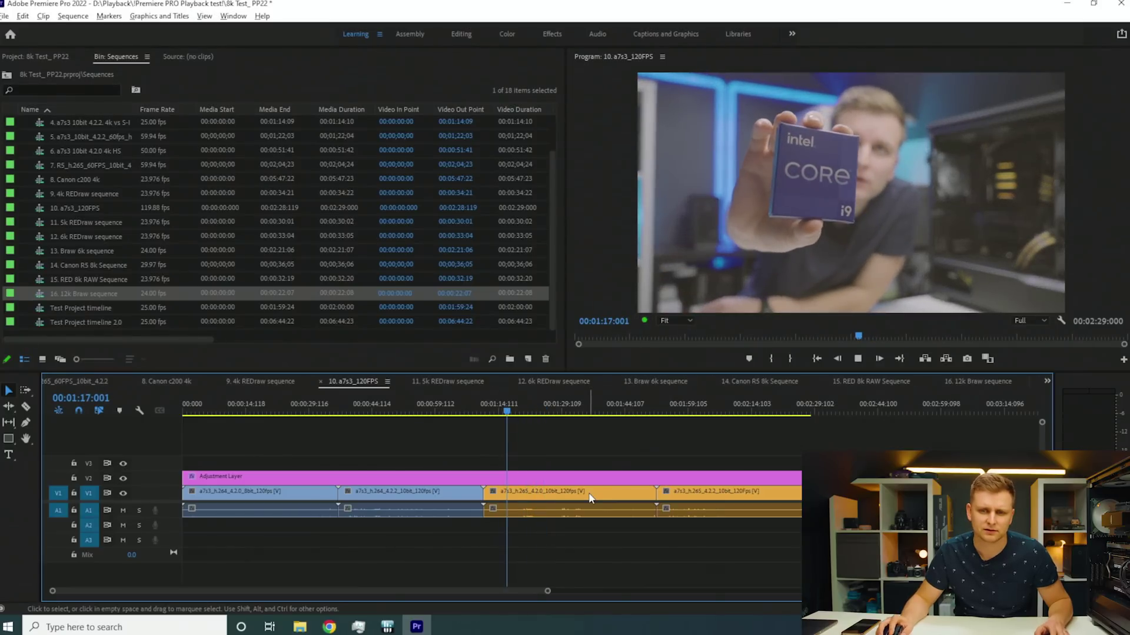
pyautogui.press('space')
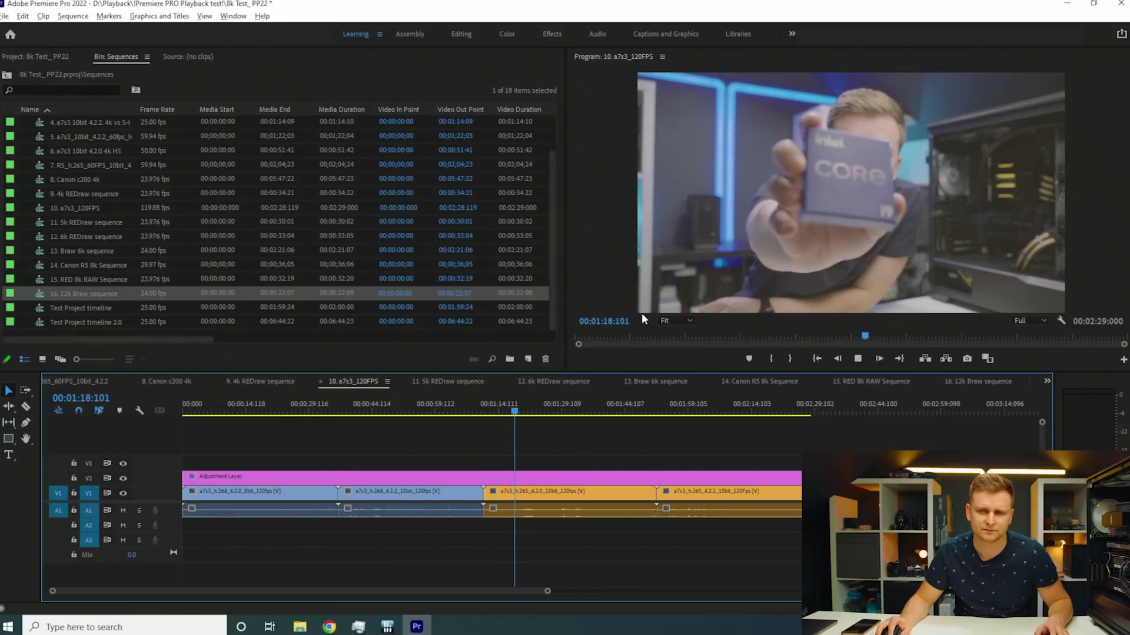
pyautogui.moveTo(645, 326)
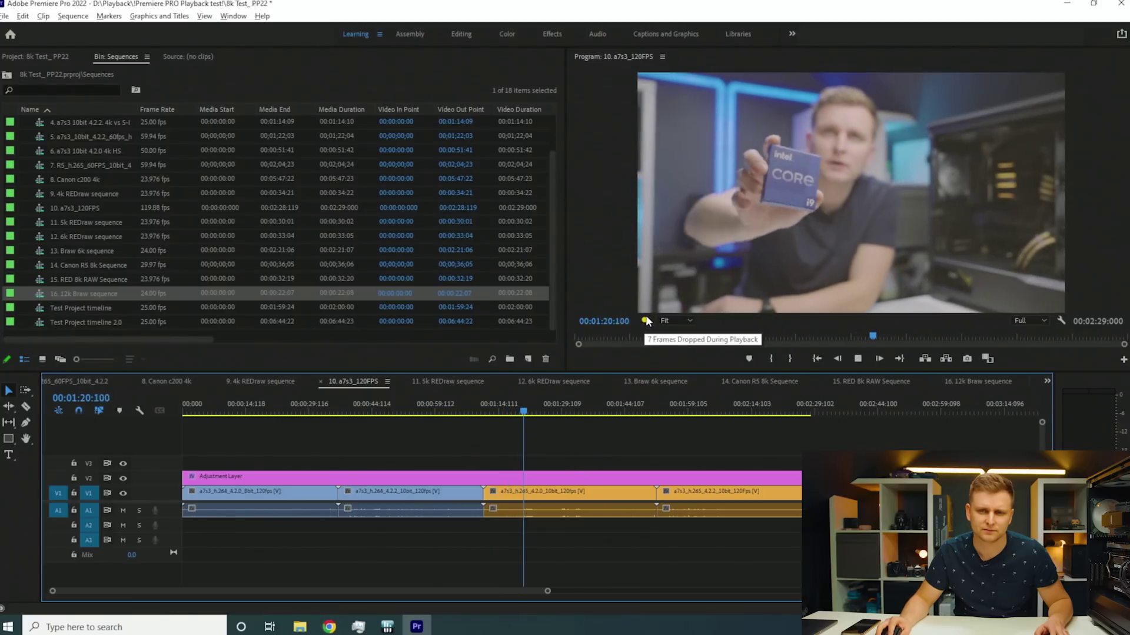
pyautogui.hotkey('alt', 'Tab')
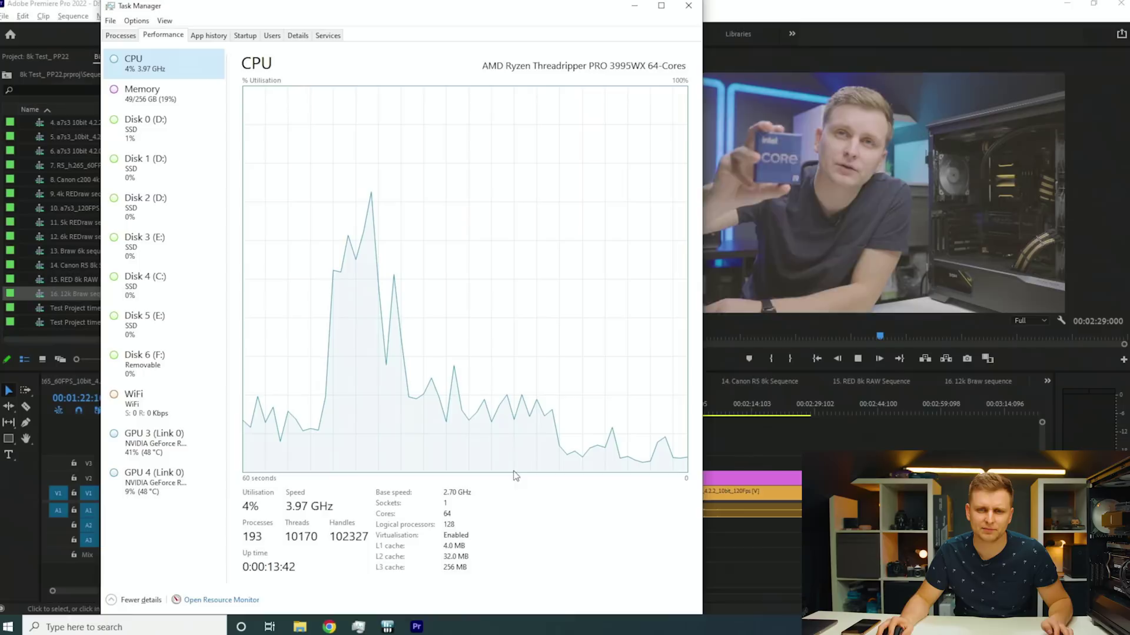
pyautogui.click(186, 434)
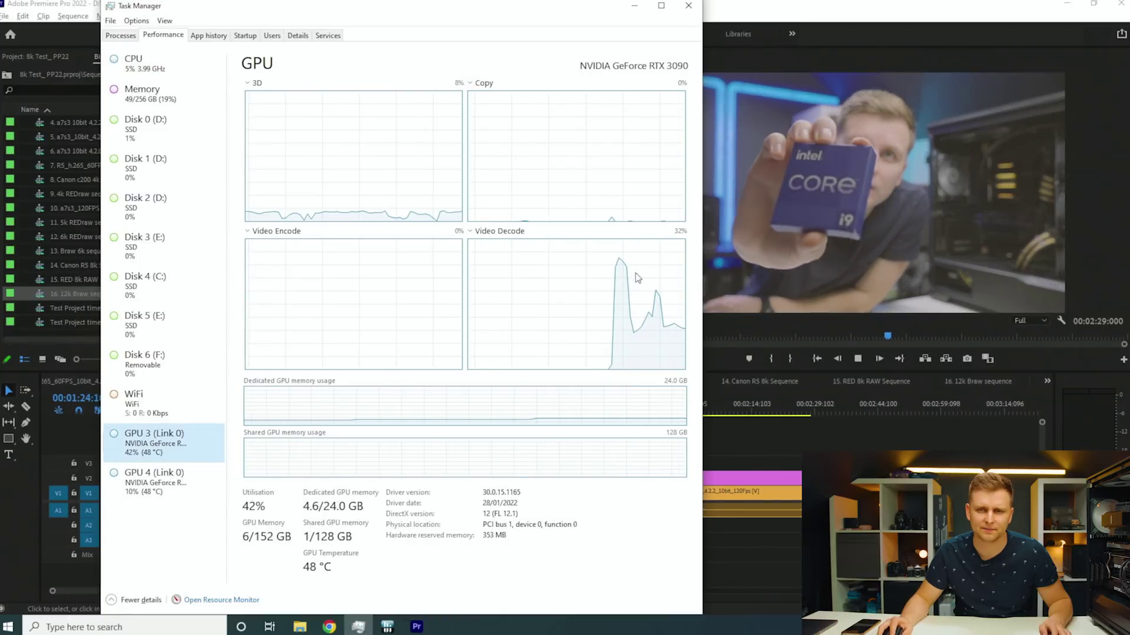
pyautogui.click(773, 451)
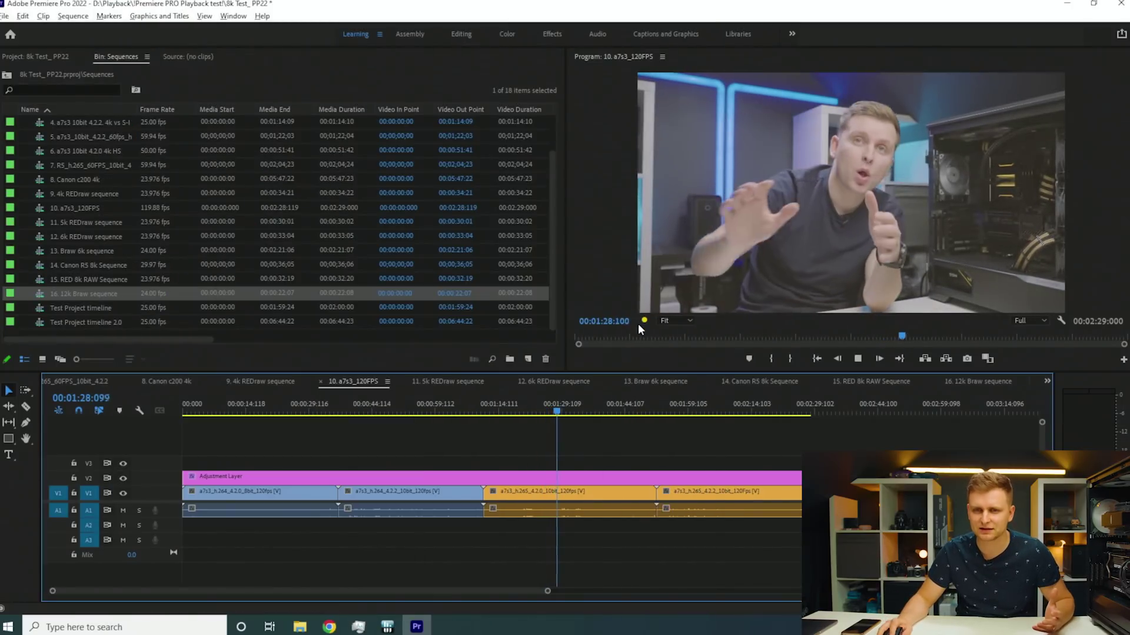
# Scrub back to about 1:41 and check memory usage in Task Manager
pyautogui.moveTo(644, 321)
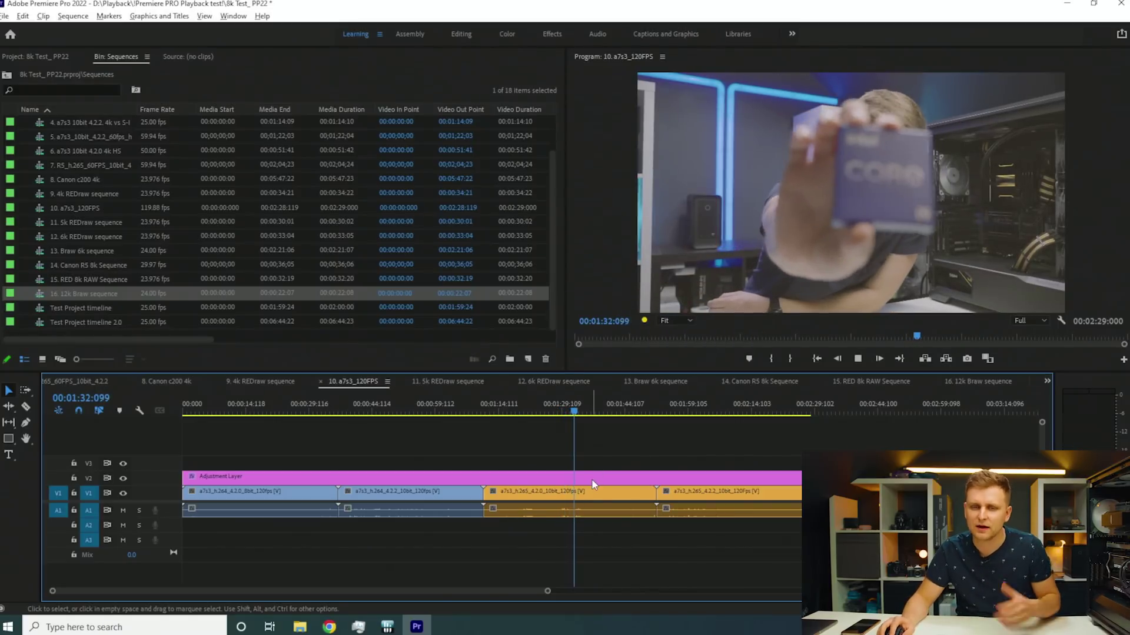
pyautogui.click(357, 627)
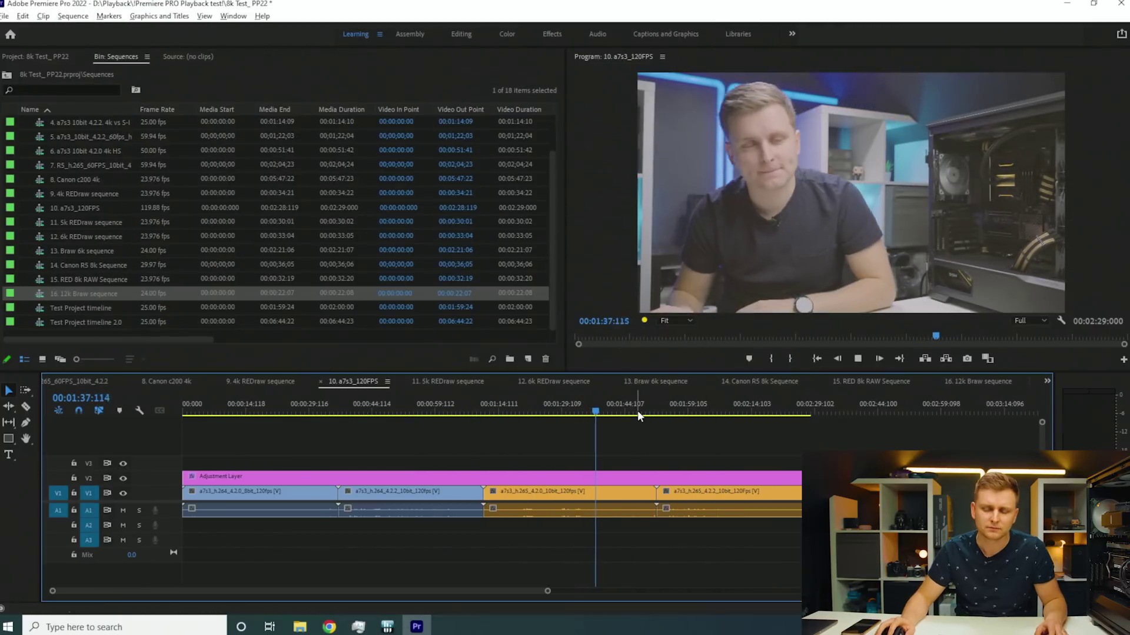
pyautogui.moveTo(640, 415); pyautogui.dragTo(585, 441)
pyautogui.hotkey('alt', 'Tab')
pyautogui.click(194, 101)
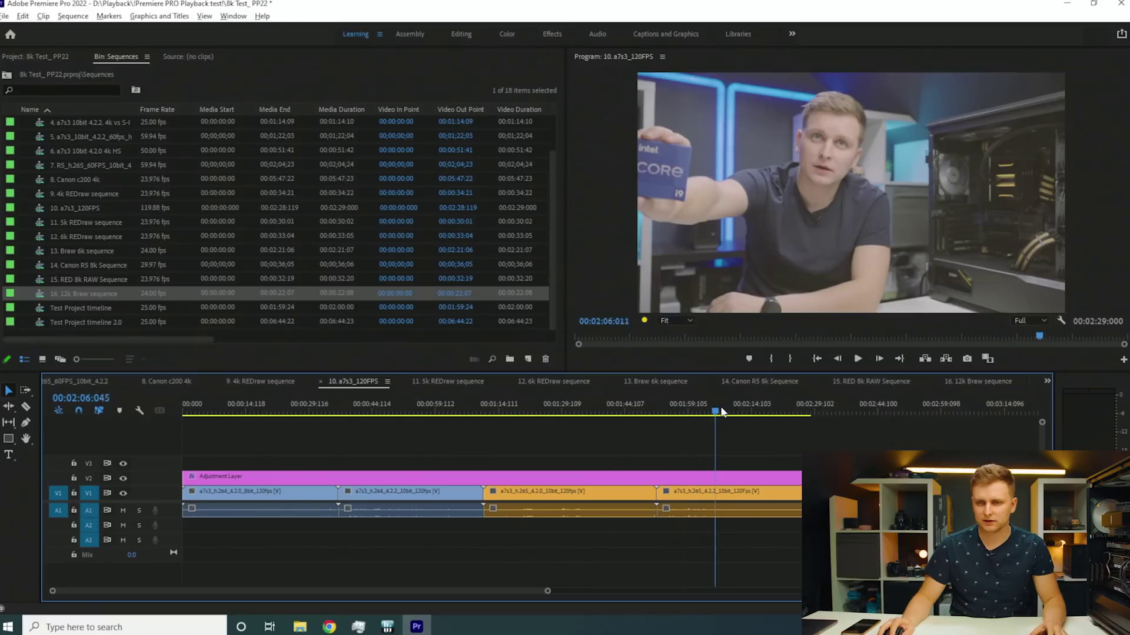
# Play from about 1:58, check Task Manager, then scrub into the last clip
pyautogui.moveTo(720, 406); pyautogui.dragTo(711, 445)
pyautogui.press('space')
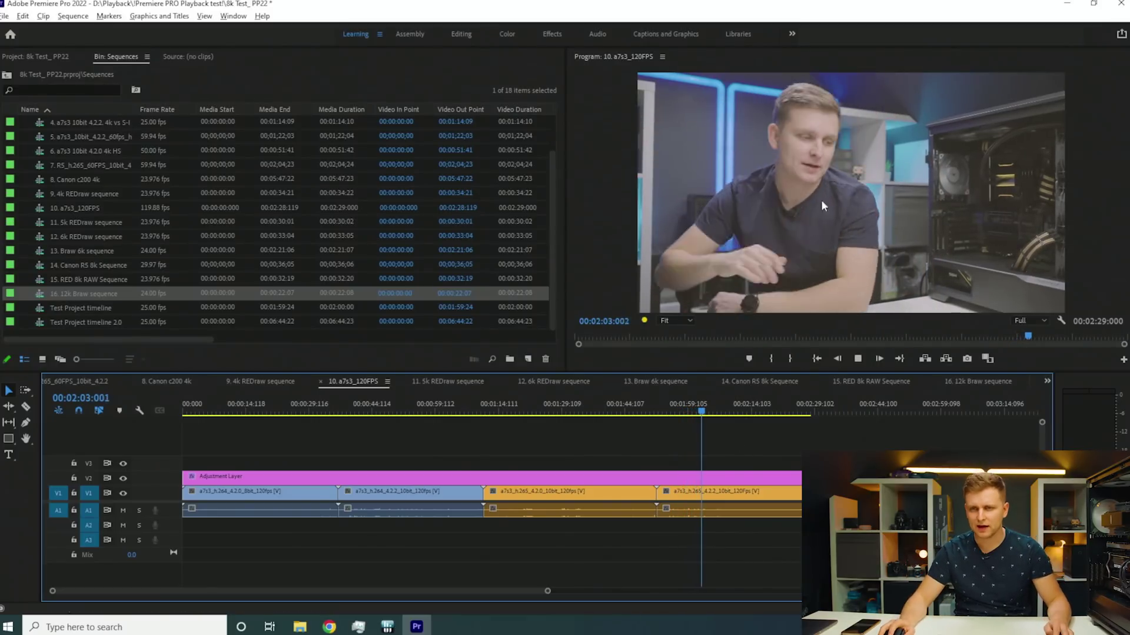
pyautogui.hotkey('alt', 'Tab')
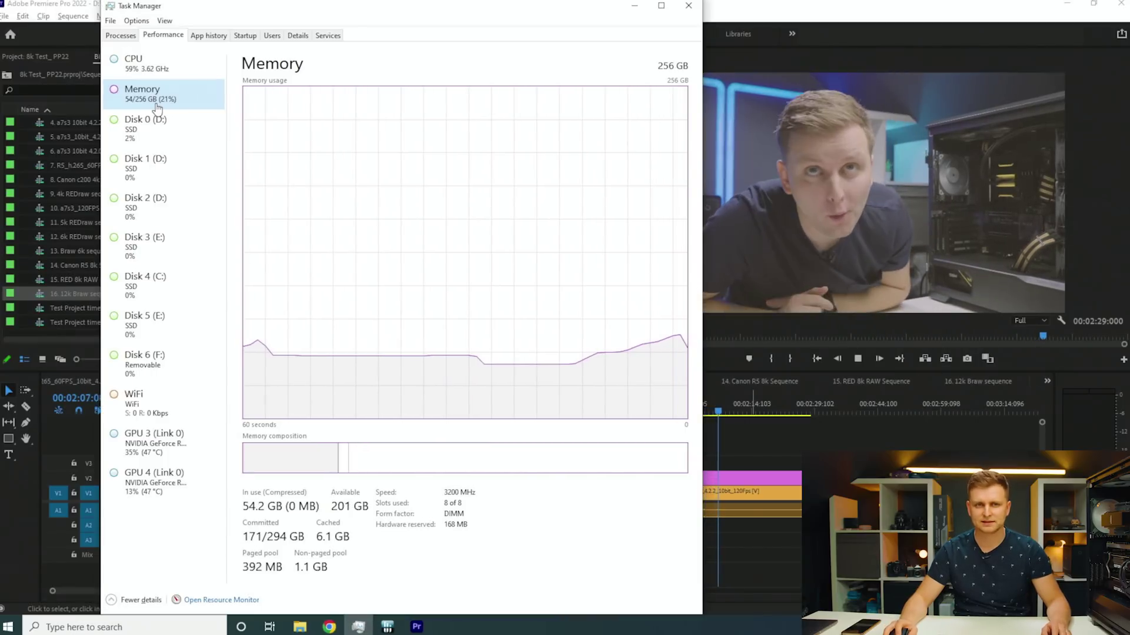
pyautogui.click(735, 393)
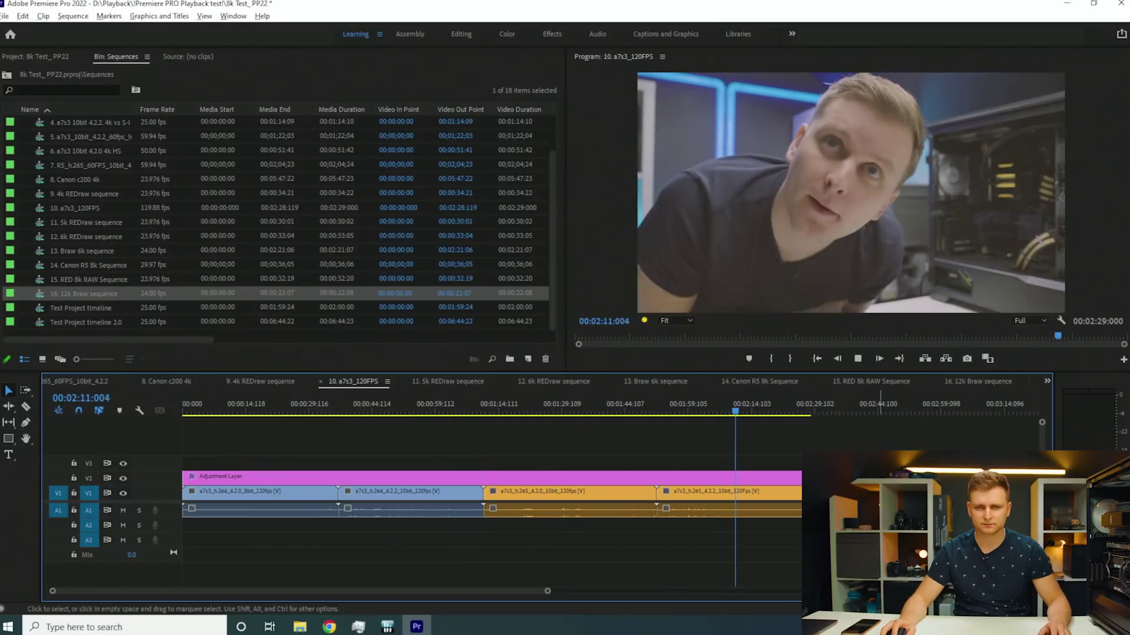
pyautogui.moveTo(735, 393); pyautogui.dragTo(688, 411)
# Open the 11. 5k REDraw sequence, scrub and play it, checking CPU load in Task Manager
pyautogui.click(457, 380)
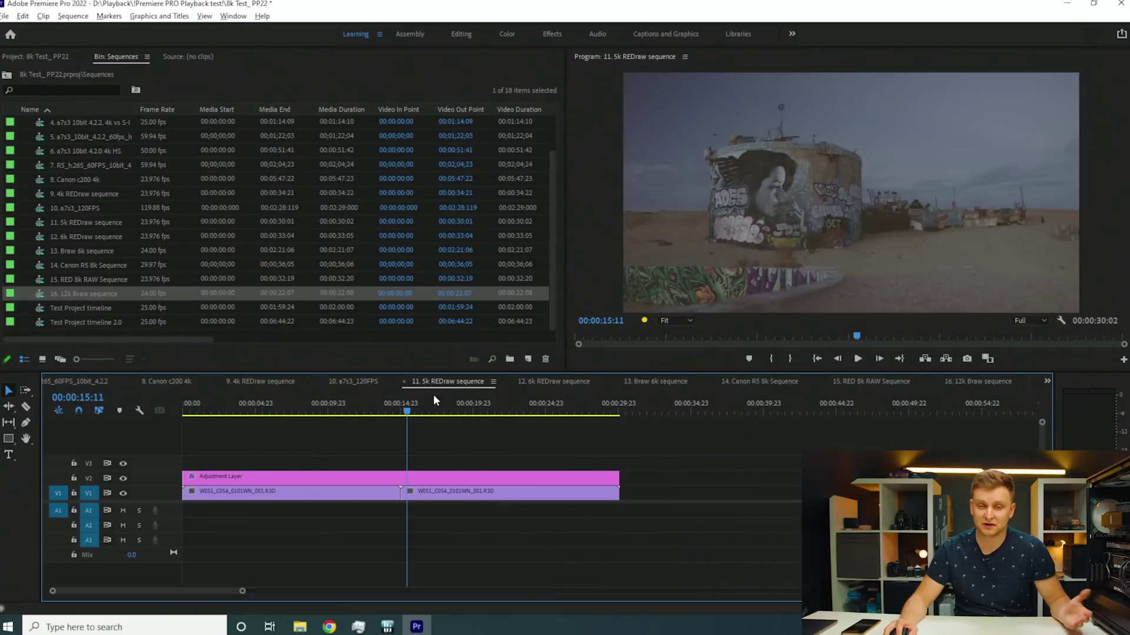
pyautogui.click(212, 411)
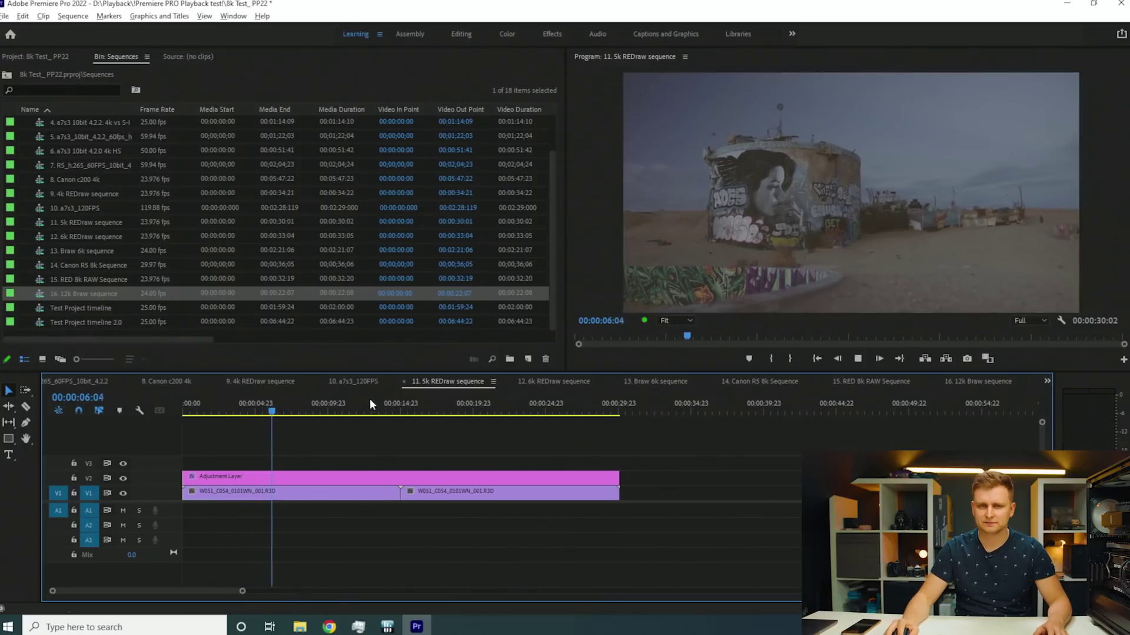
pyautogui.moveTo(360, 409); pyautogui.dragTo(443, 413)
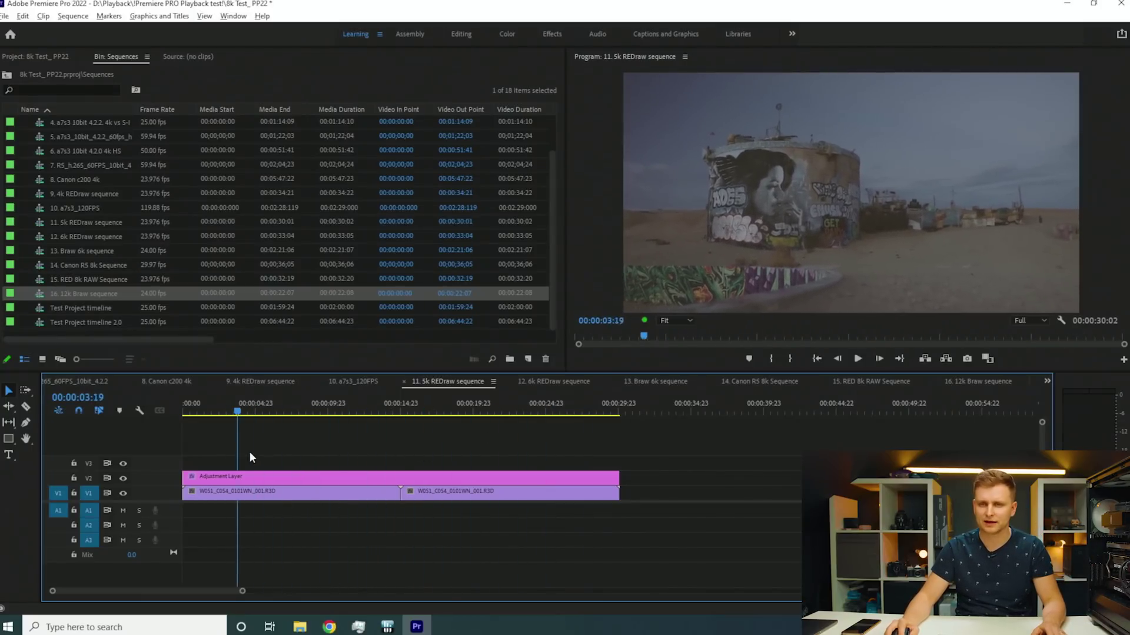
pyautogui.press('space')
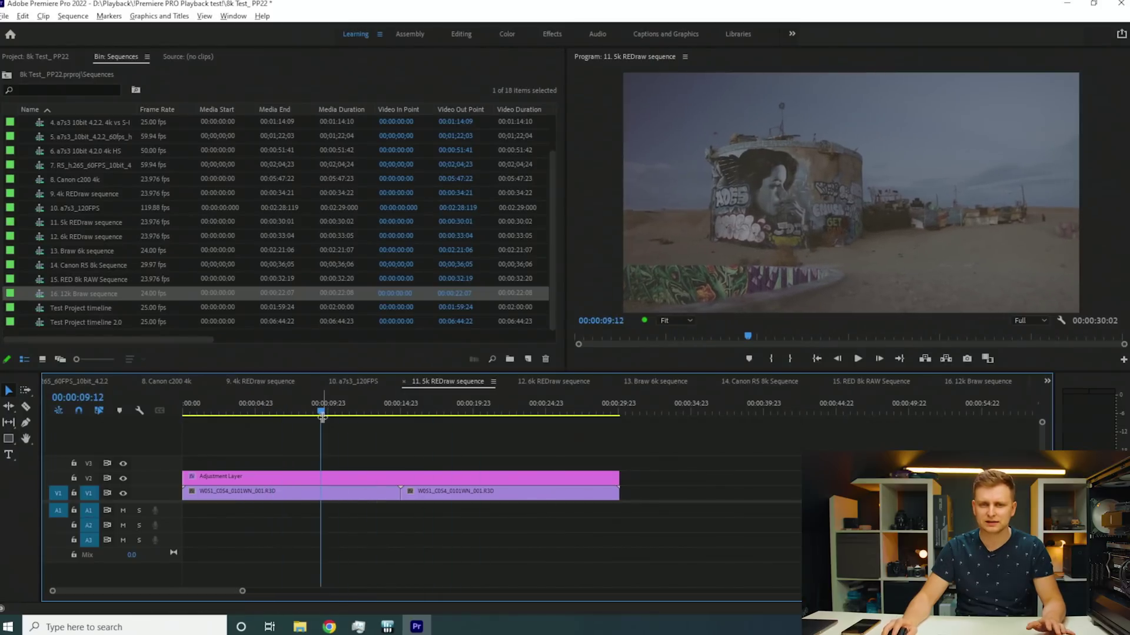
pyautogui.press('space')
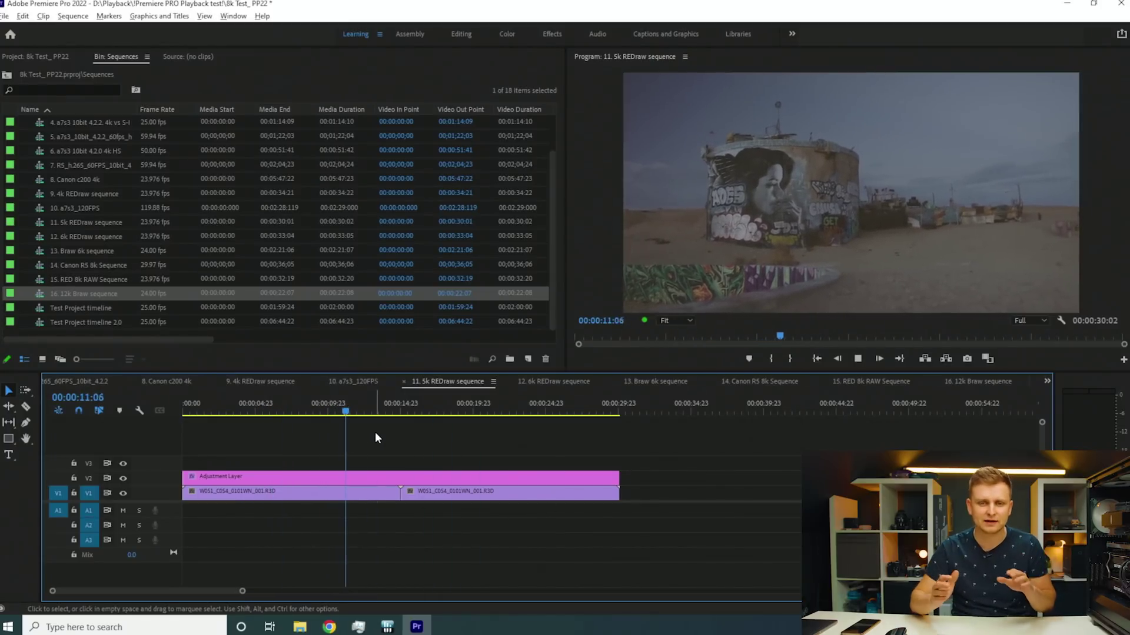
pyautogui.hotkey('alt', 'Tab')
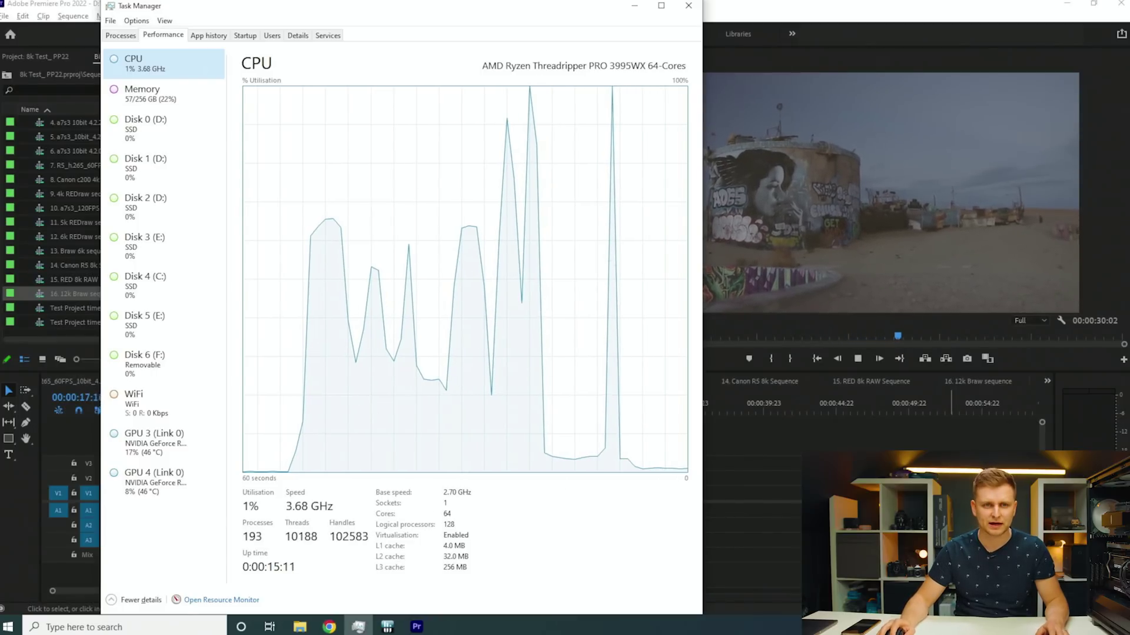
pyautogui.hotkey('alt', 'Tab')
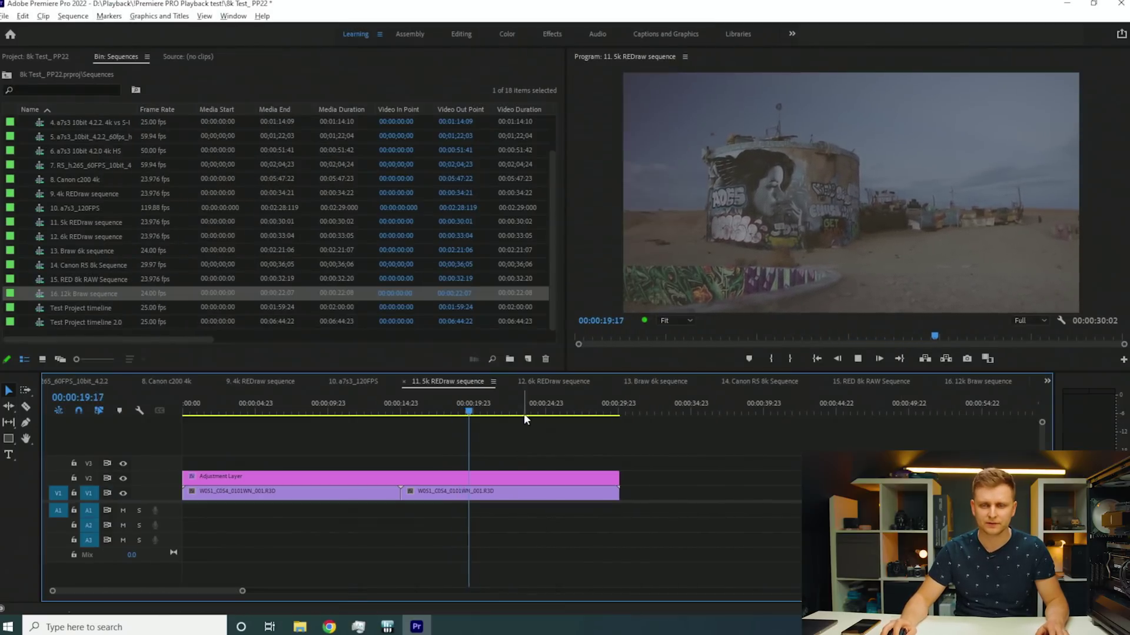
# Play the 12. 6k REDraw sequence from about 16 seconds, checking Task Manager's CPU graph
pyautogui.click(556, 382)
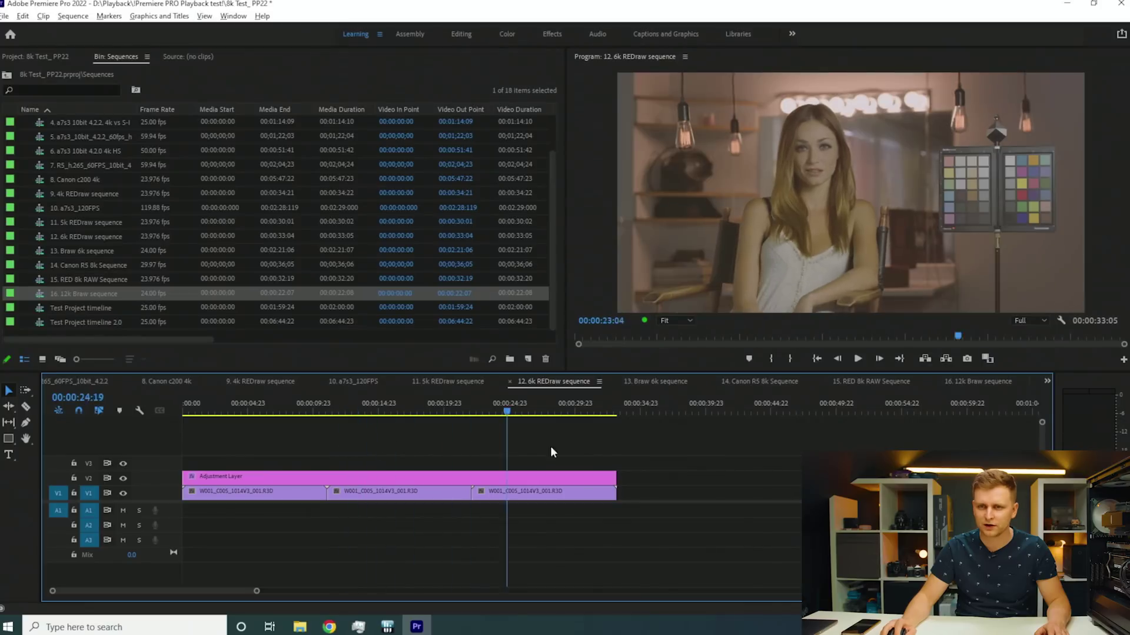
pyautogui.moveTo(563, 448); pyautogui.dragTo(528, 456)
pyautogui.moveTo(432, 462); pyautogui.dragTo(257, 488)
pyautogui.press('space')
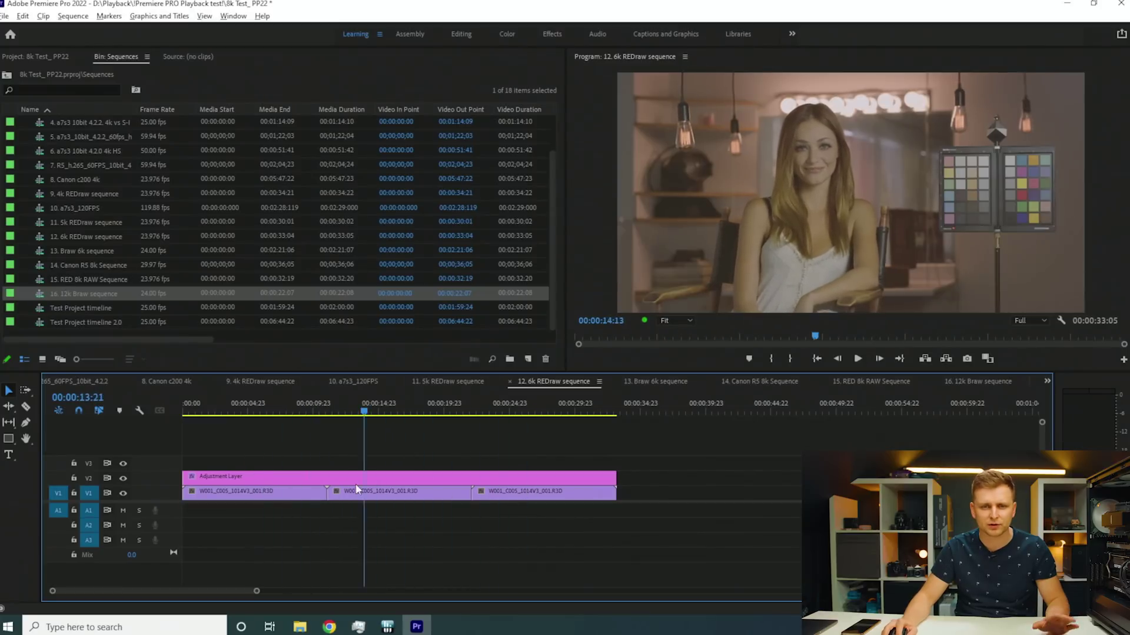
pyautogui.hotkey('alt', 'Tab')
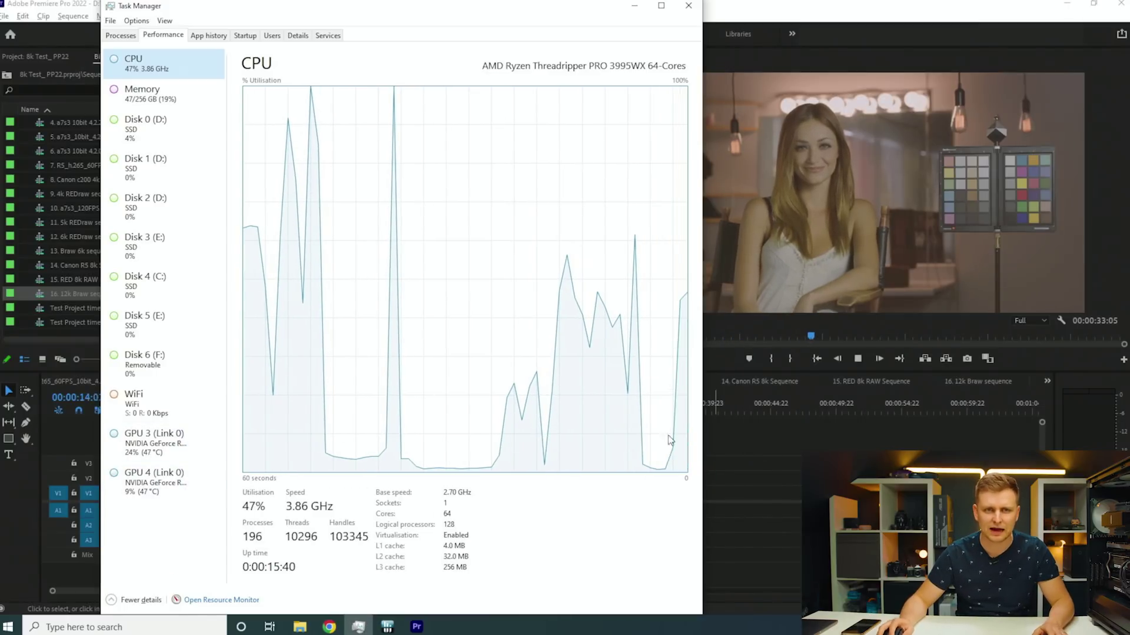
pyautogui.hotkey('alt', 'Tab')
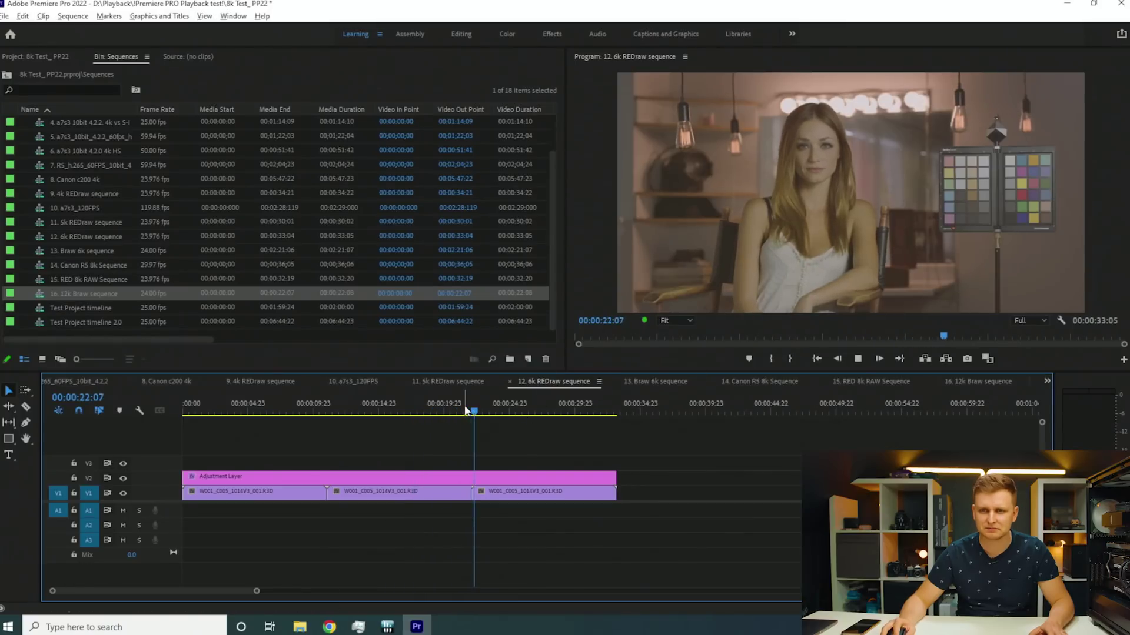
pyautogui.moveTo(579, 414); pyautogui.dragTo(402, 470)
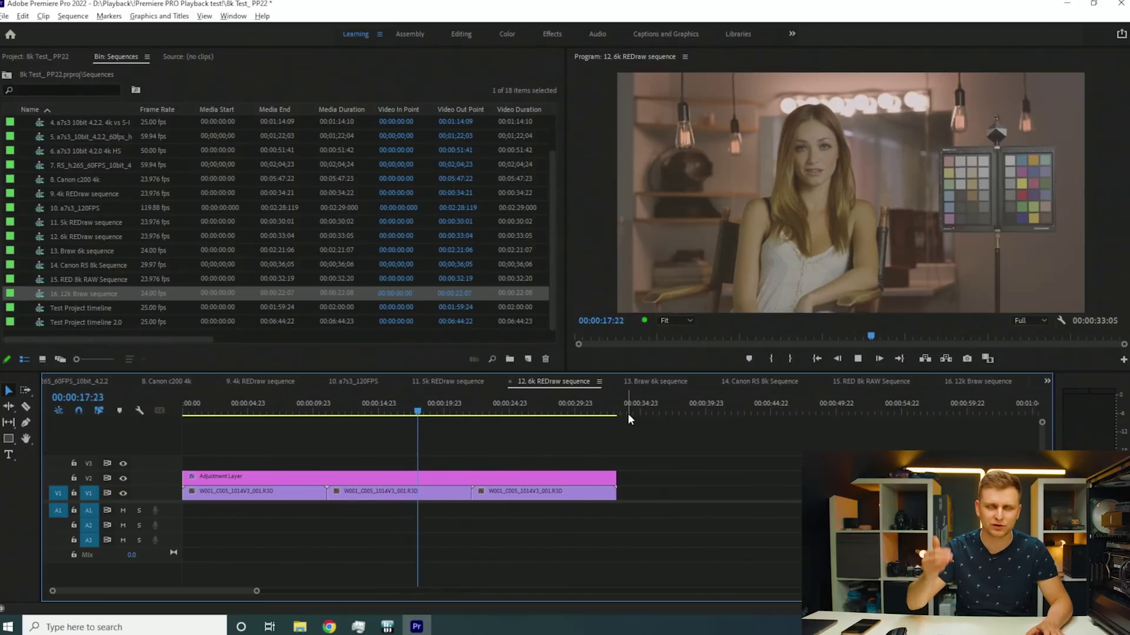
# Open the 13. Braw 6k sequence and play it from about 38 seconds and 1:14
pyautogui.click(654, 381)
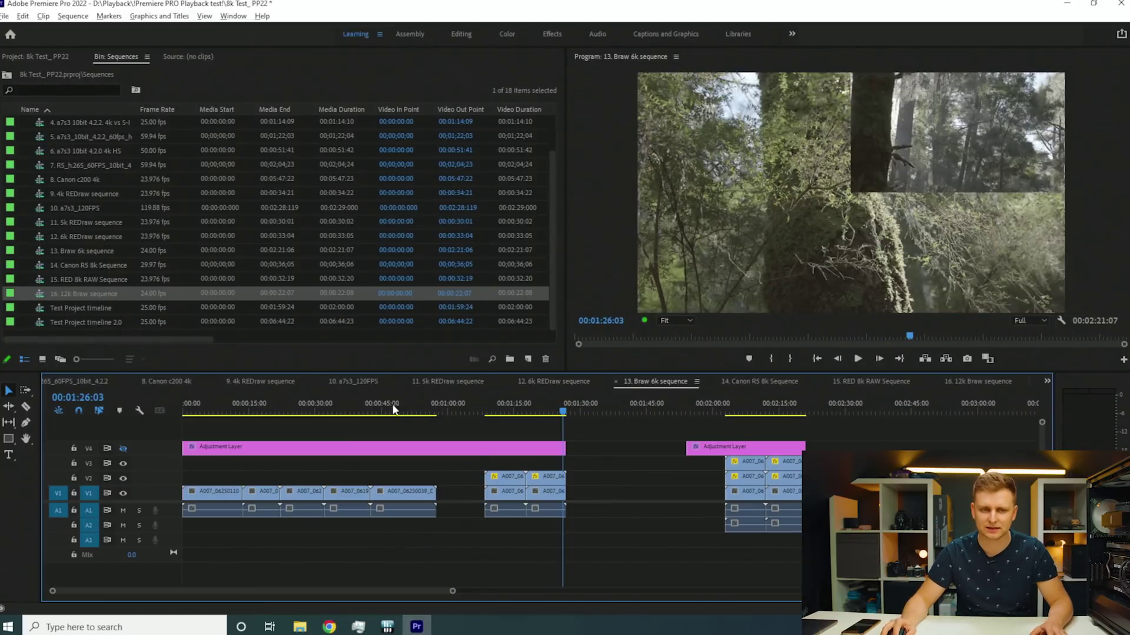
pyautogui.moveTo(268, 408); pyautogui.dragTo(394, 450)
pyautogui.press('space')
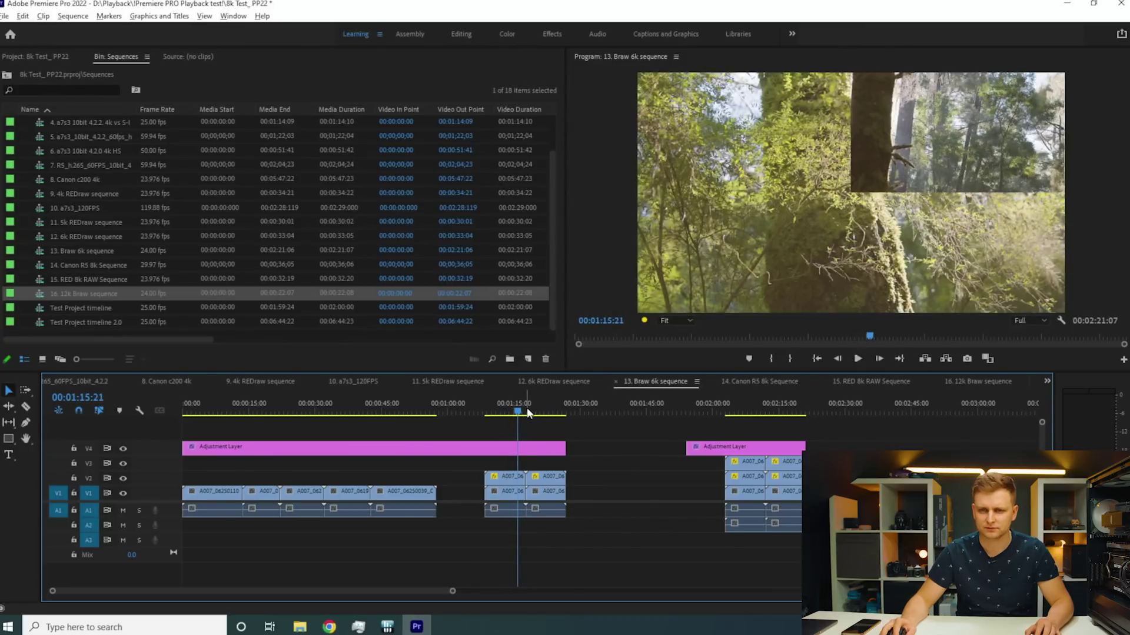
pyautogui.moveTo(519, 413)
pyautogui.mouseDown()
pyautogui.moveTo(504, 428)
pyautogui.moveTo(553, 420)
pyautogui.moveTo(513, 425)
pyautogui.mouseUp()
pyautogui.press('space')
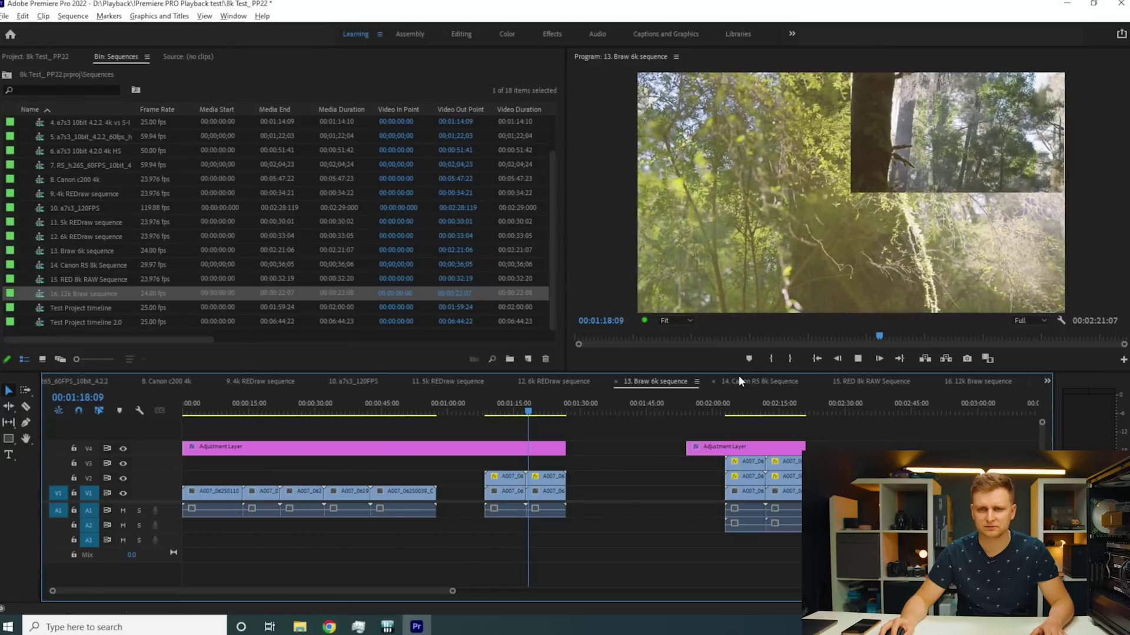
# Play from 2:07 in the last clips while checking CPU load in Task Manager
pyautogui.click(746, 404)
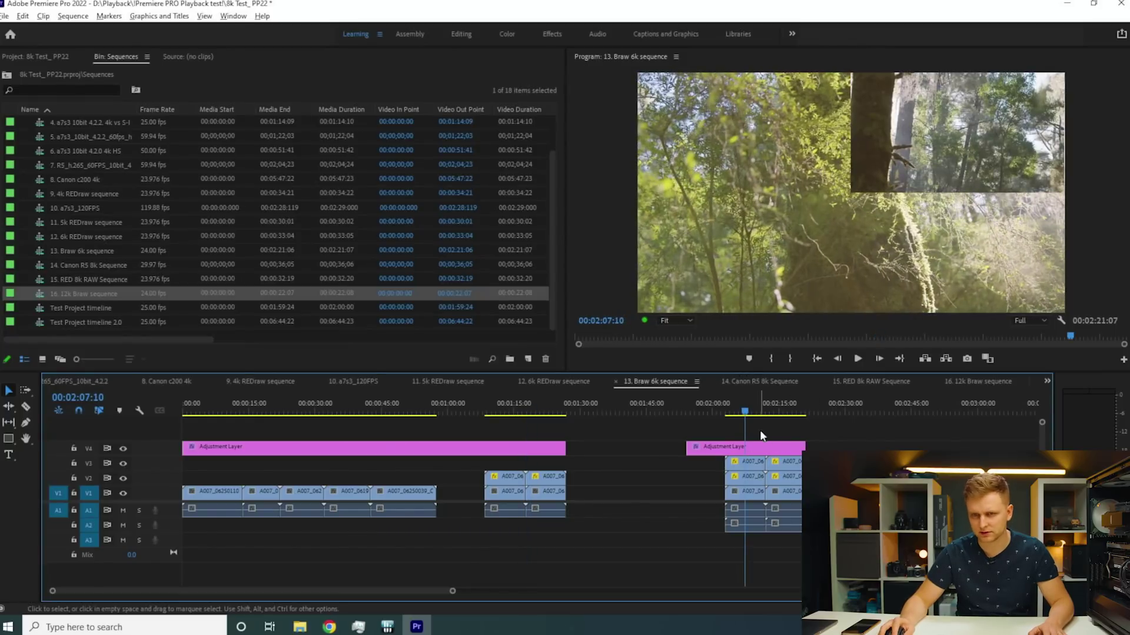
pyautogui.press('space')
pyautogui.hotkey('alt', 'Tab')
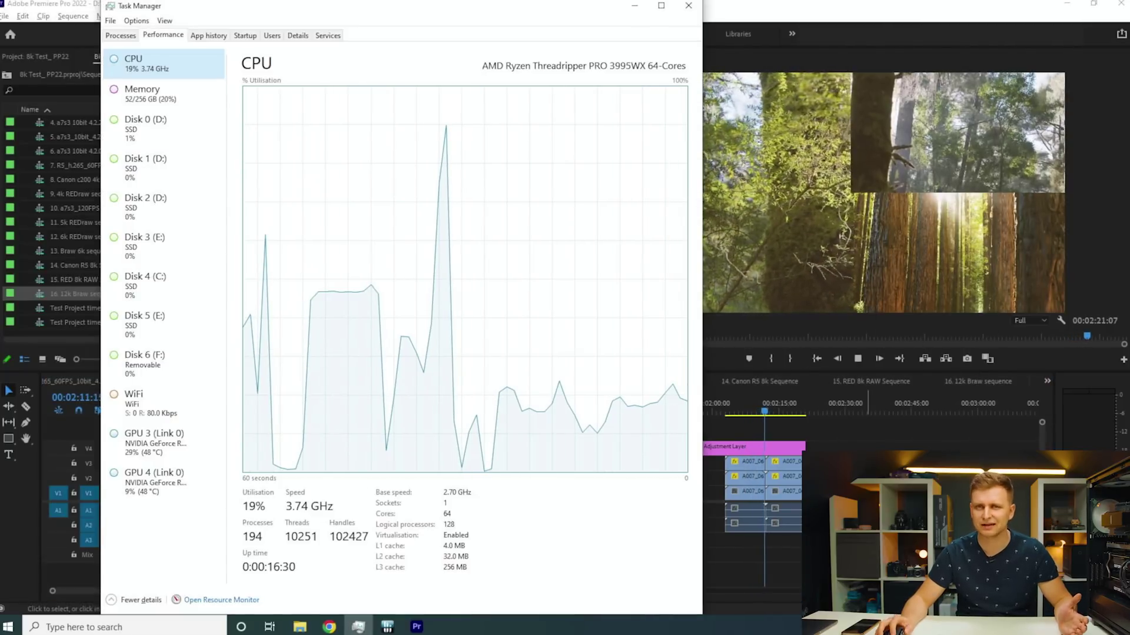
pyautogui.hotkey('alt', 'Tab')
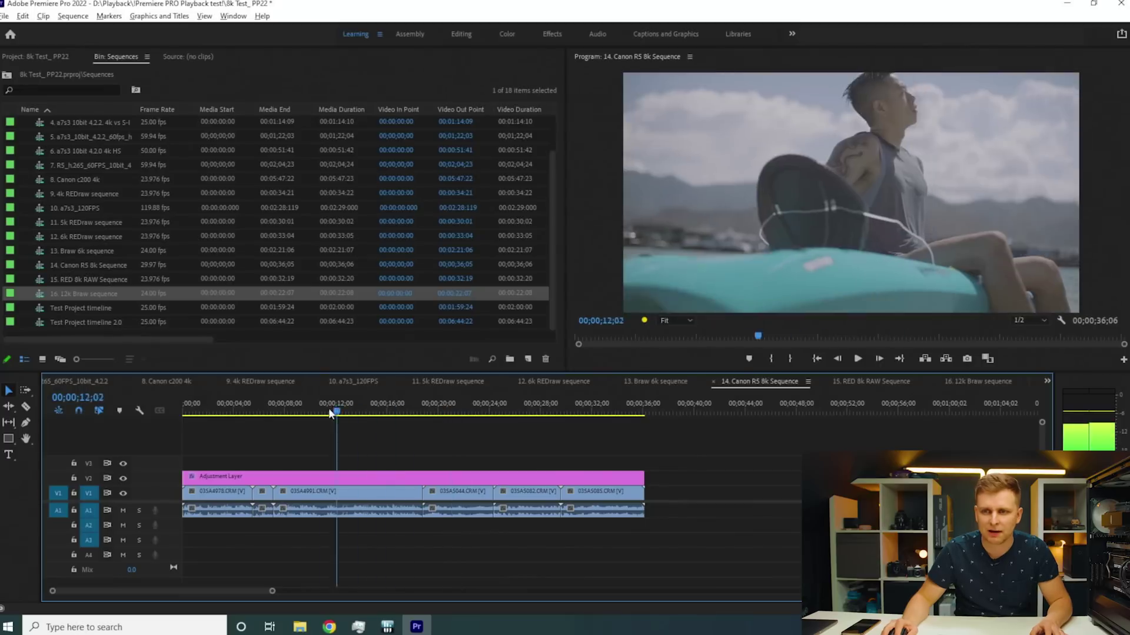
# Set playback resolution to Full and replay the Canon R5 8k sequence
pyautogui.moveTo(330, 413); pyautogui.dragTo(209, 412)
pyautogui.click(1030, 320)
pyautogui.click(1026, 330)
pyautogui.click(330, 411)
pyautogui.moveTo(330, 412); pyautogui.dragTo(184, 430)
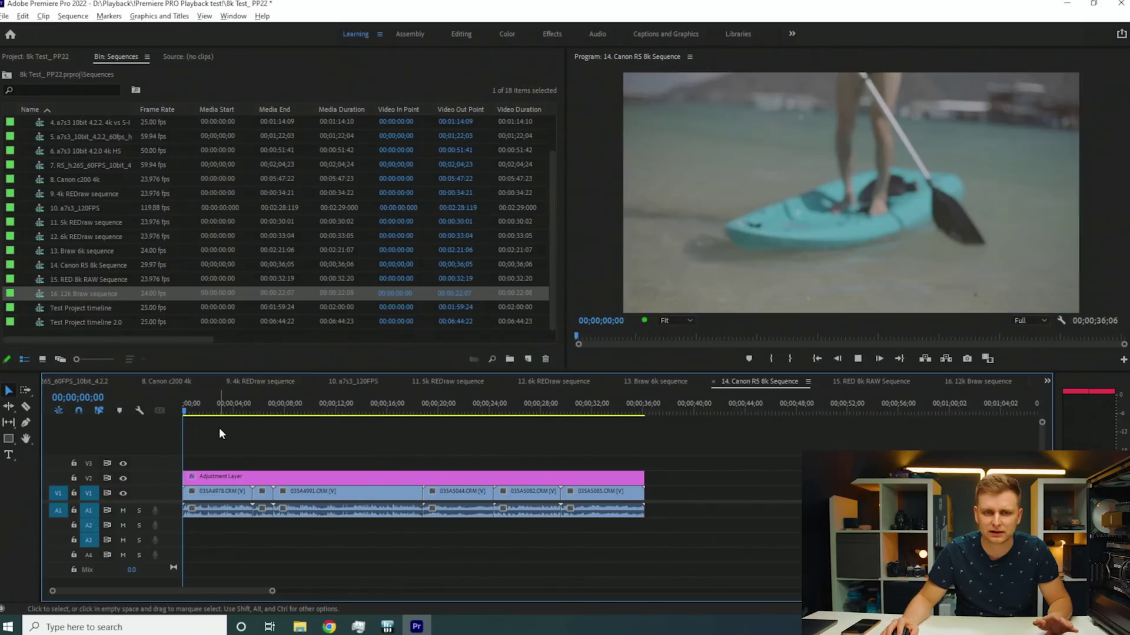
pyautogui.press('space')
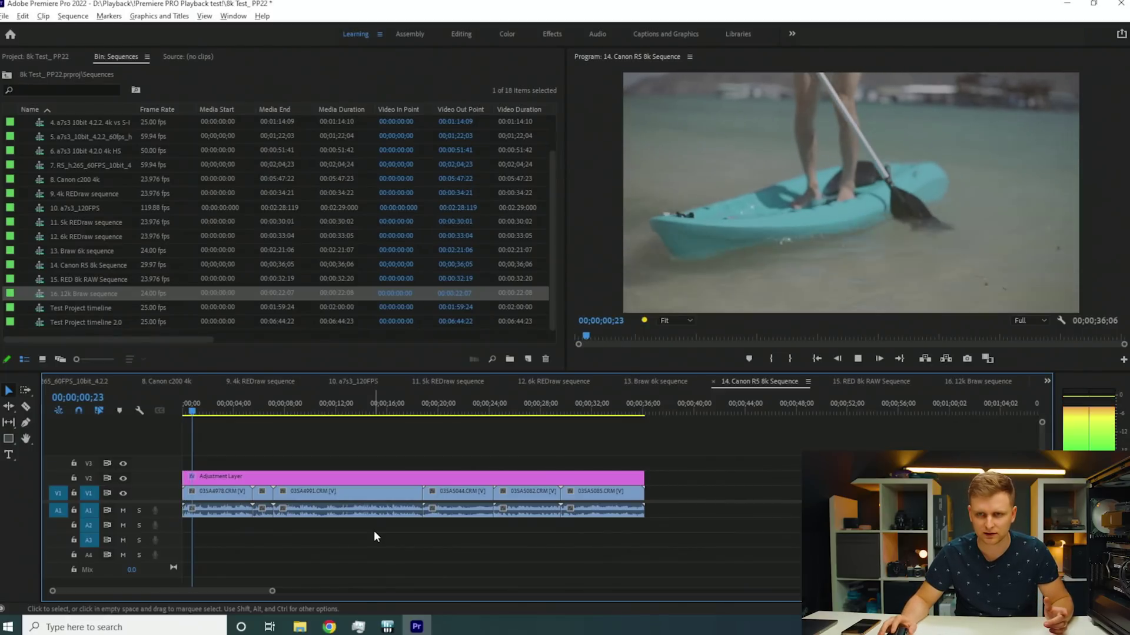
# Check memory and CPU graphs in Task Manager, then return the playhead to the start
pyautogui.click(360, 627)
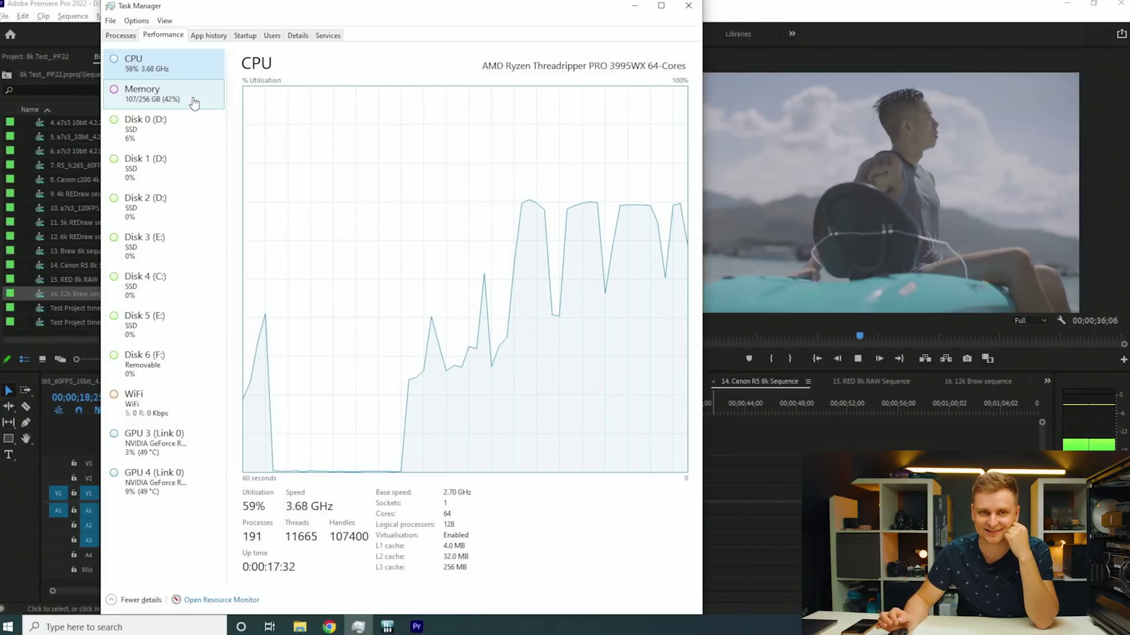
pyautogui.click(194, 103)
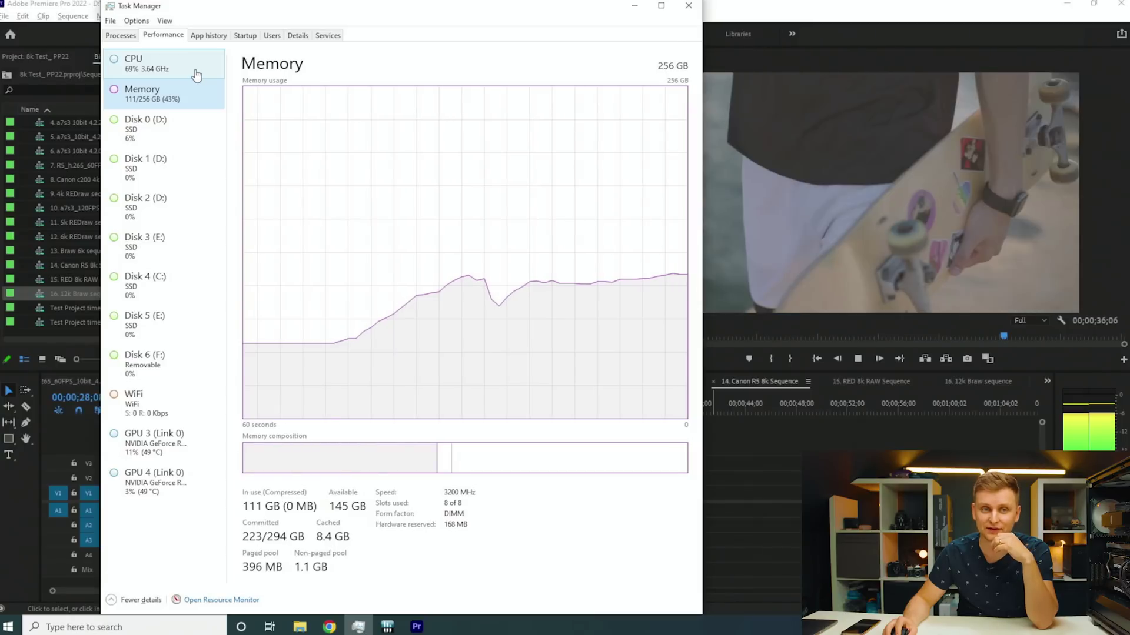
pyautogui.click(194, 72)
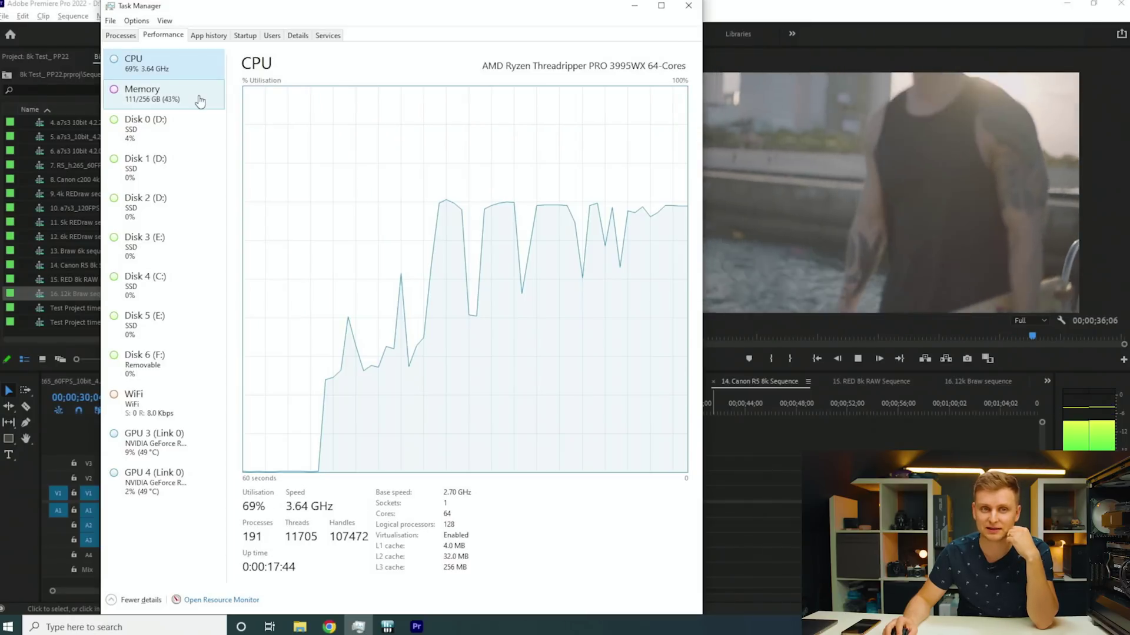
pyautogui.click(199, 99)
pyautogui.moveTo(364, 12); pyautogui.dragTo(254, 18)
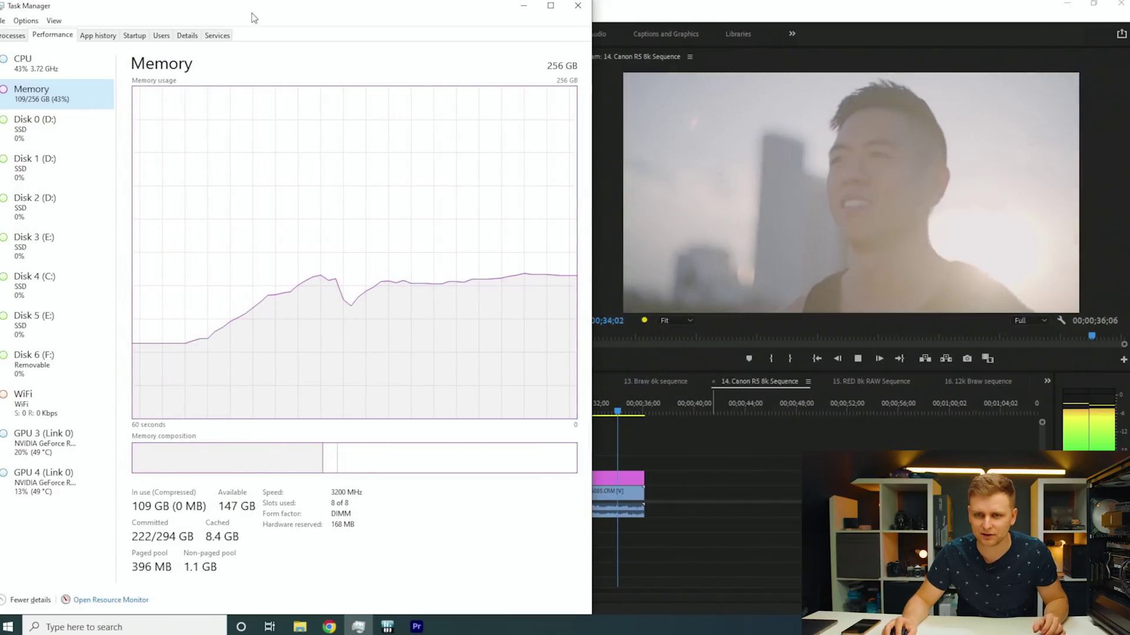
pyautogui.click(608, 463)
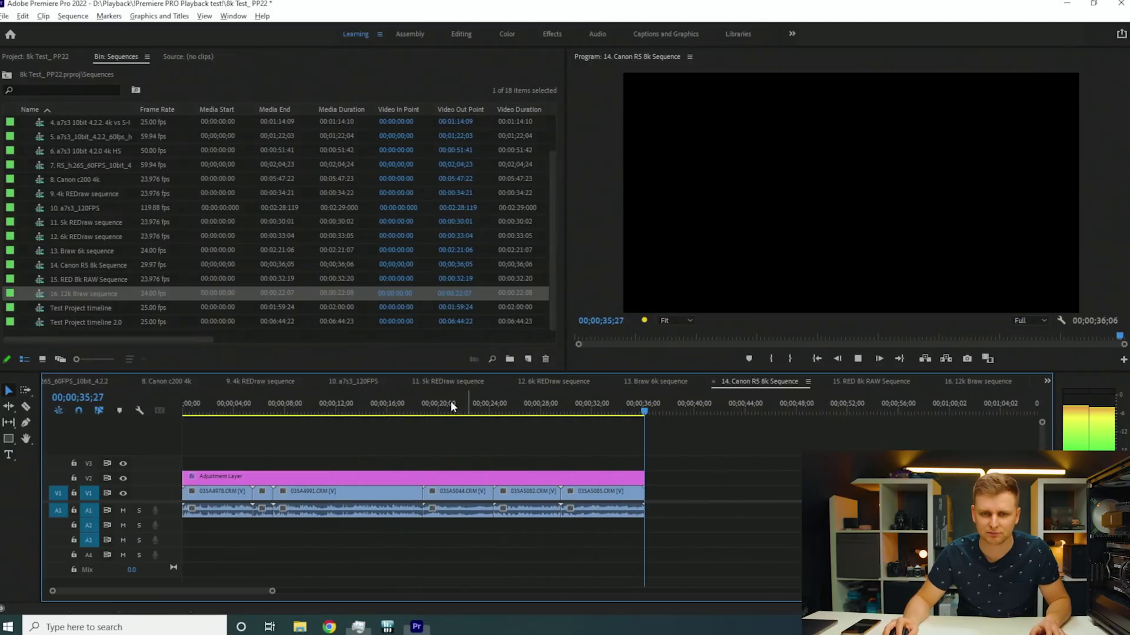
pyautogui.press('Home')
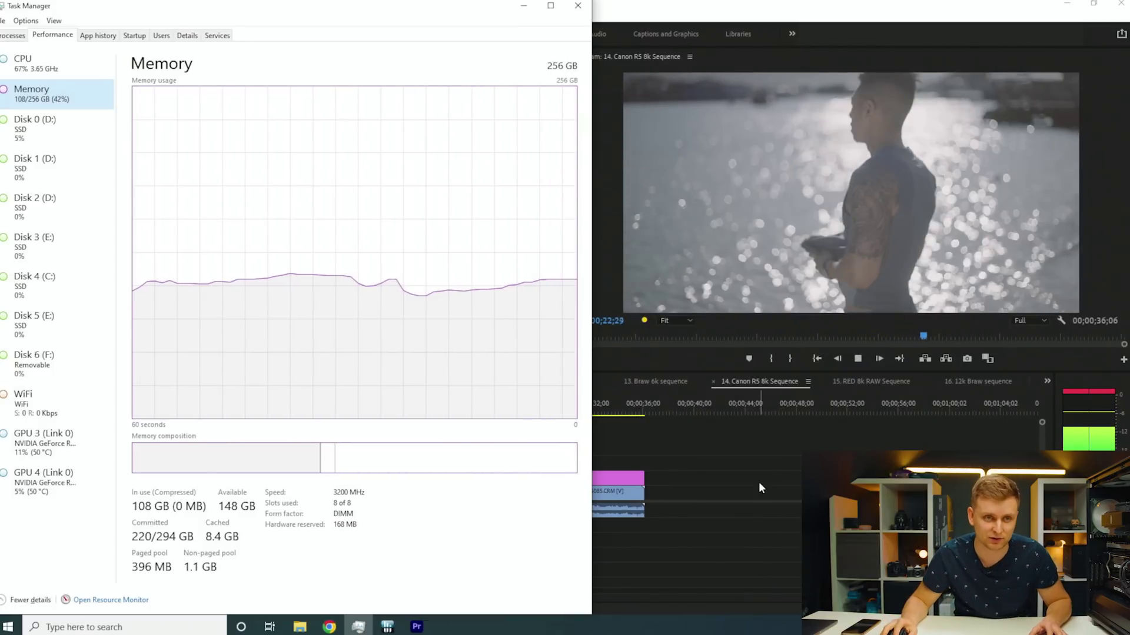
# Lower playback resolution to 1/2 and play from about 9 seconds while watching Task Manager
pyautogui.click(703, 438)
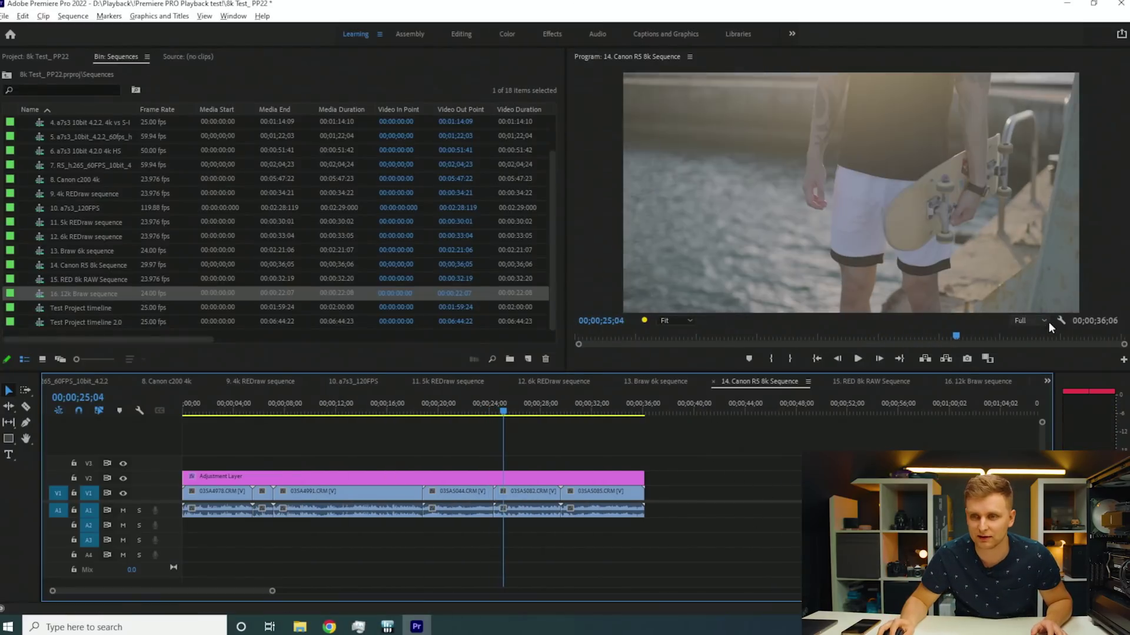
pyautogui.click(1031, 320)
pyautogui.click(1031, 333)
pyautogui.click(307, 404)
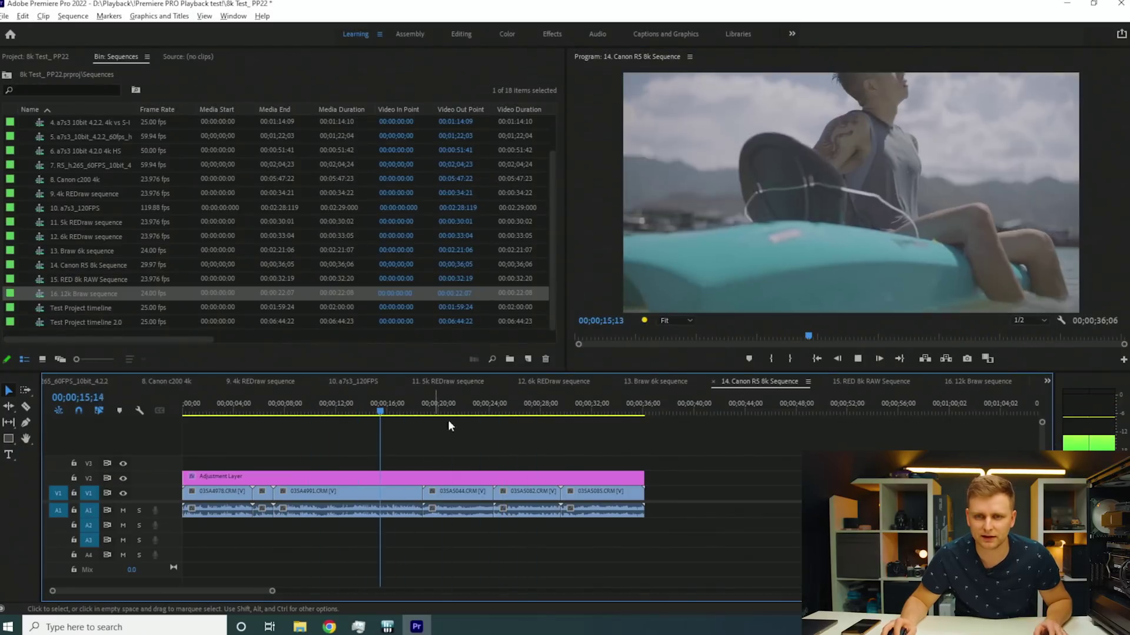
pyautogui.press('space')
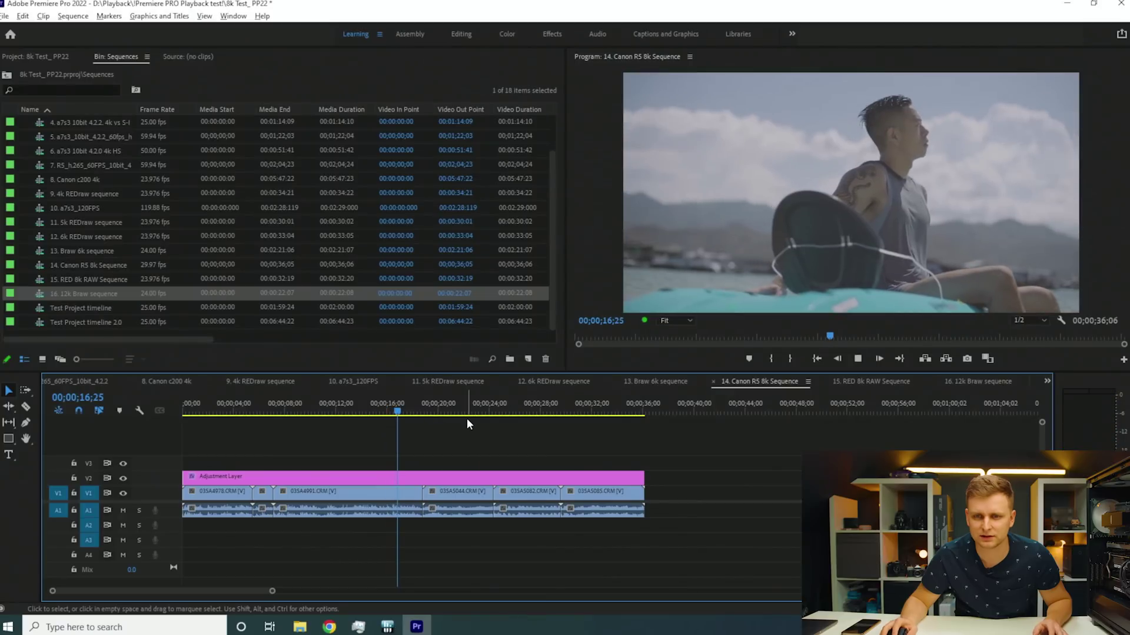
pyautogui.press('space')
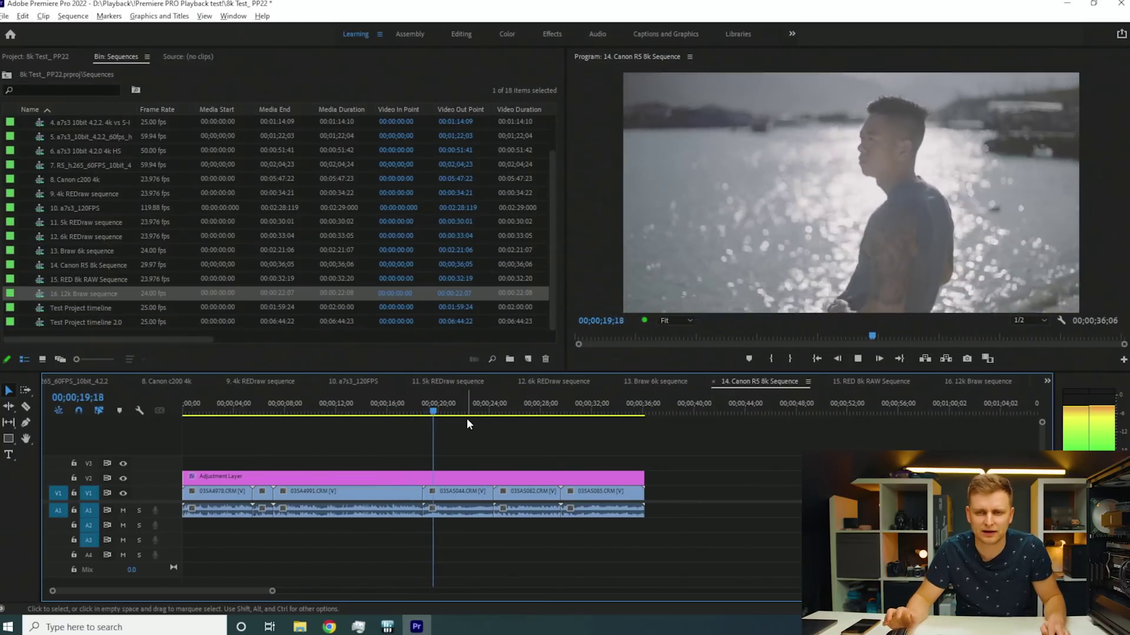
pyautogui.hotkey('alt', 'Tab')
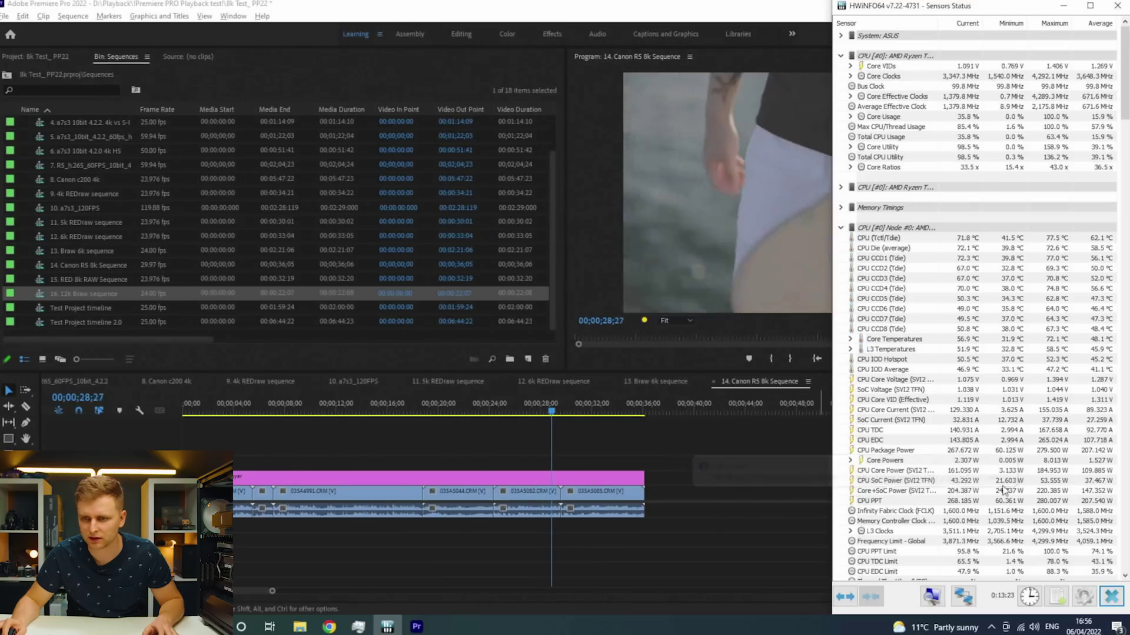
pyautogui.moveTo(965, 456)
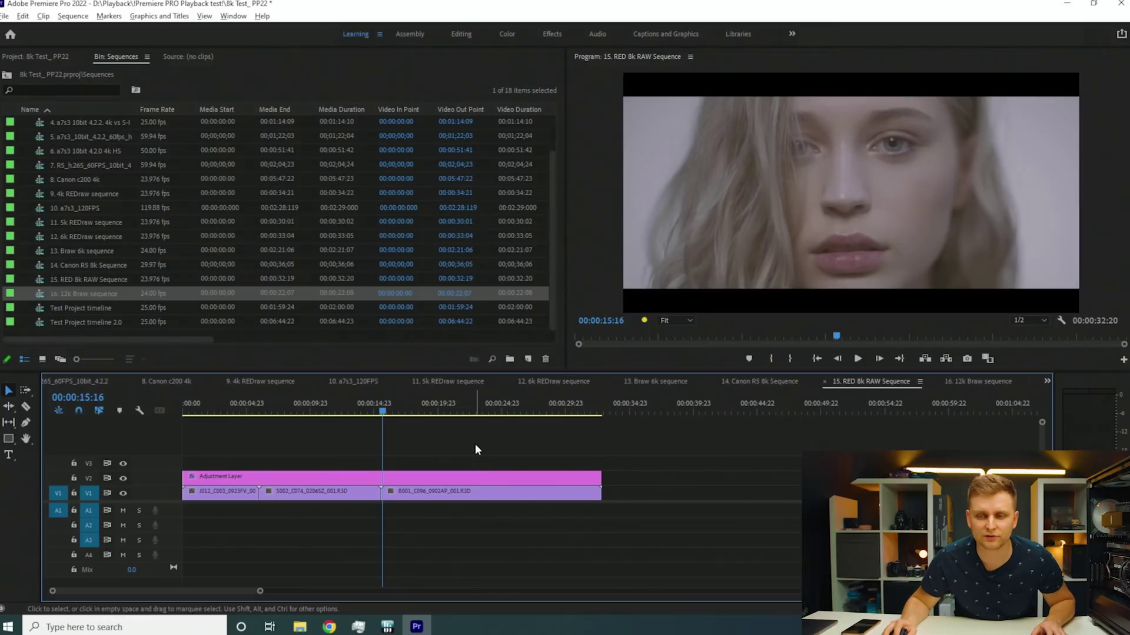
# Play the RED 8k RAW sequence from the desert motorcycle shot, checking HWiNFO and Task Manager memory
pyautogui.moveTo(312, 413); pyautogui.dragTo(254, 422)
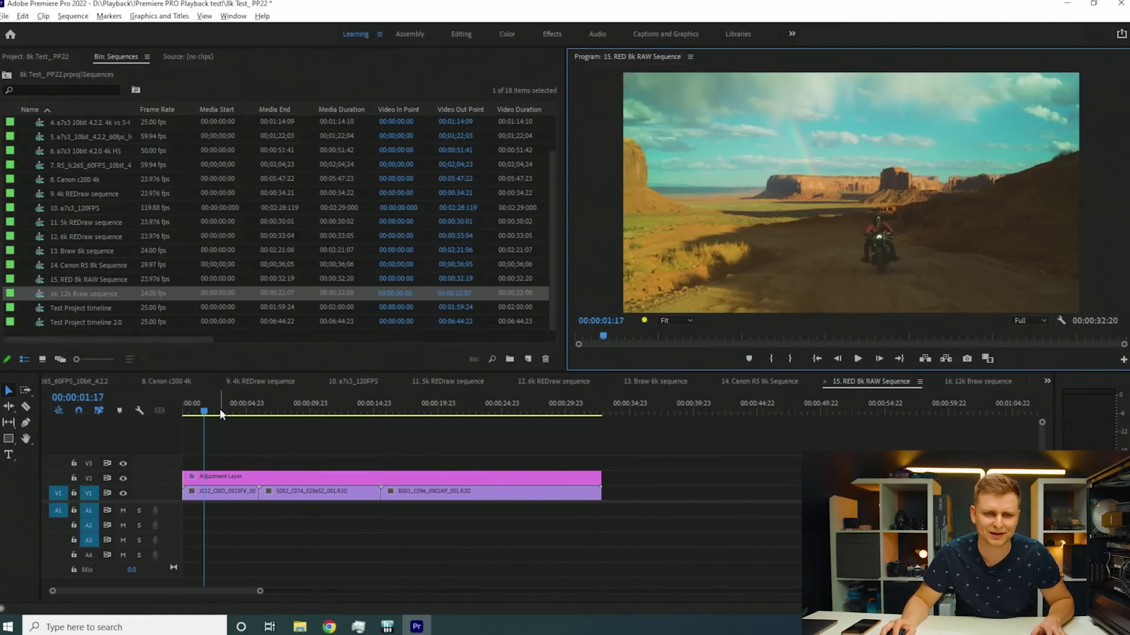
pyautogui.moveTo(221, 411); pyautogui.dragTo(181, 411)
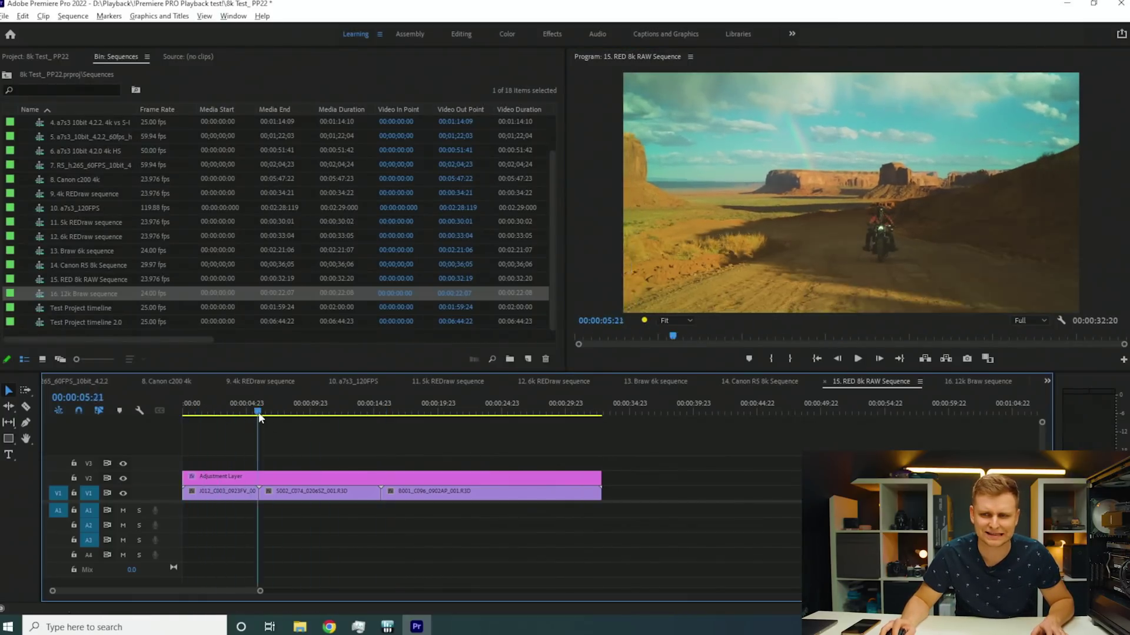
pyautogui.moveTo(259, 412); pyautogui.dragTo(426, 414)
pyautogui.moveTo(319, 411); pyautogui.dragTo(167, 411)
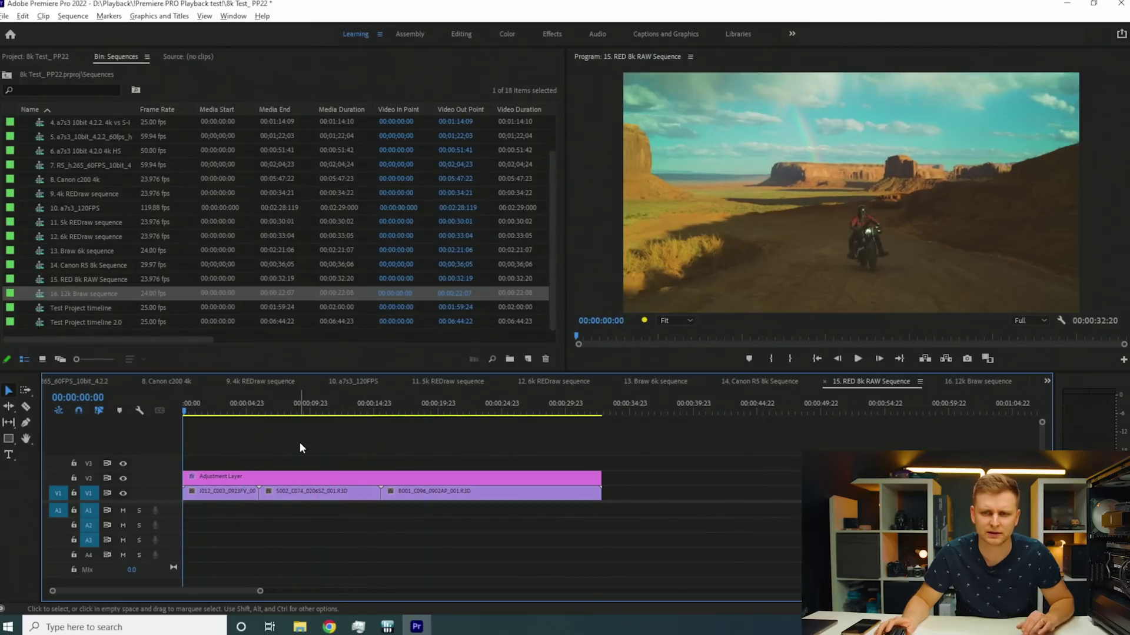
pyautogui.press('space')
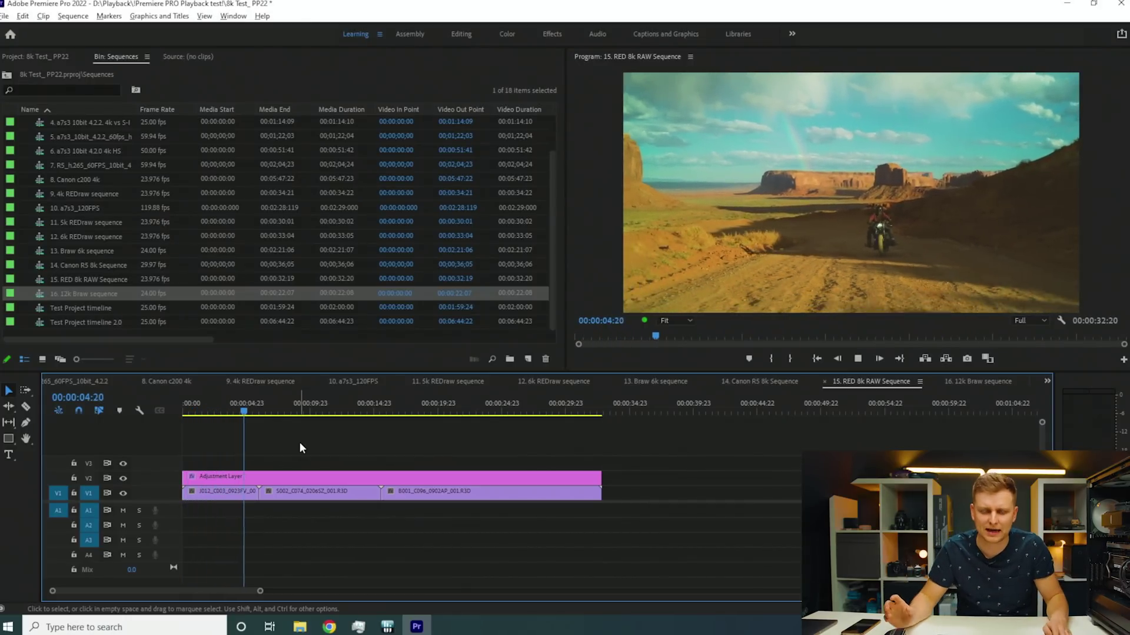
pyautogui.hotkey('alt', 'Tab')
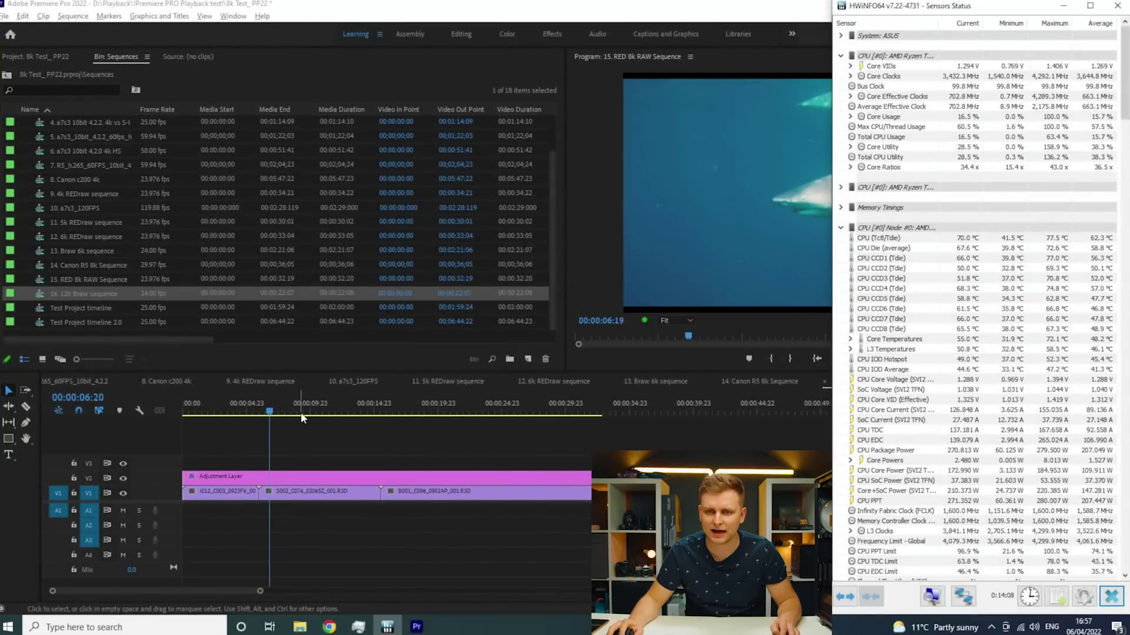
pyautogui.hotkey('alt', 'Tab')
pyautogui.hotkey('alt', 'Tab')
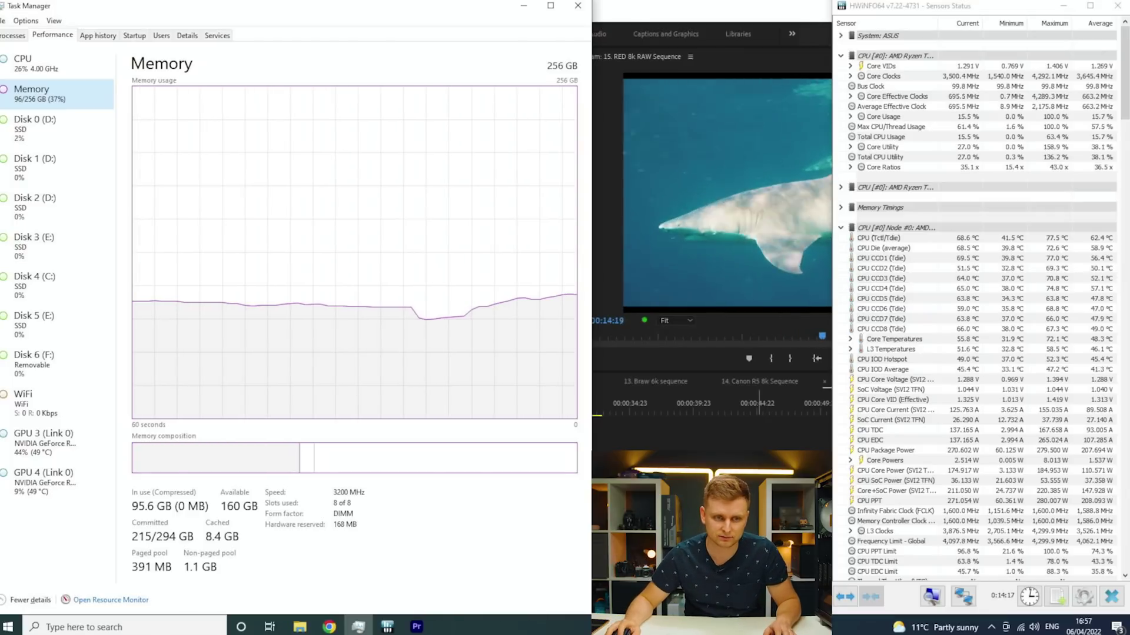
pyautogui.click(757, 473)
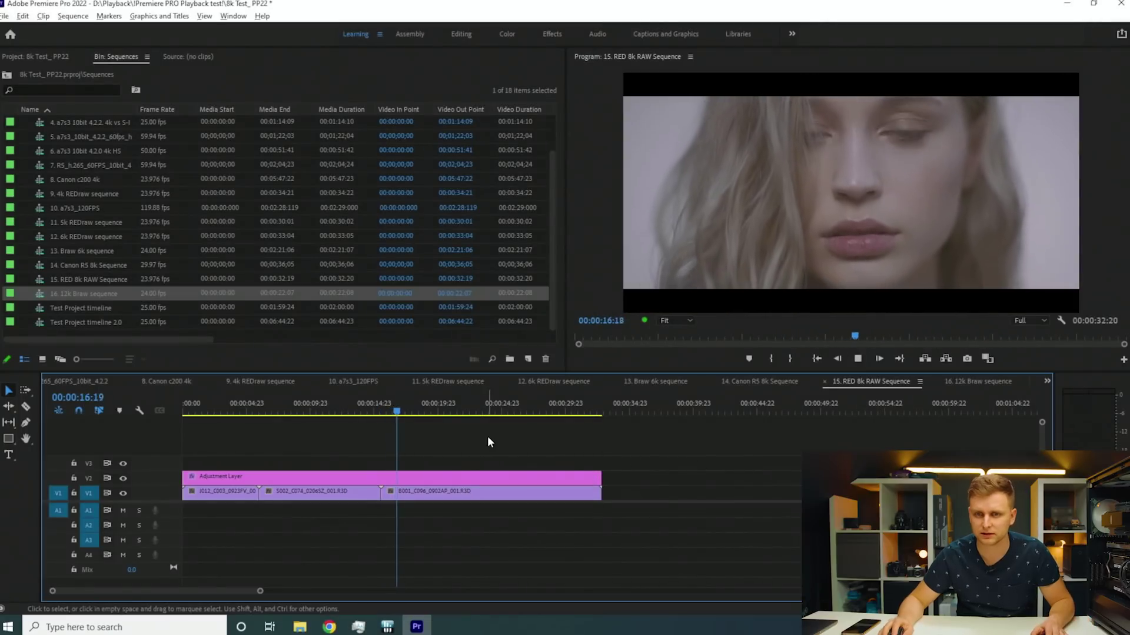
# Re-enable the adjustment layer track and replay from about 25 seconds, checking Task Manager
pyautogui.moveTo(416, 410); pyautogui.dragTo(211, 445)
pyautogui.click(512, 410)
pyautogui.click(123, 478)
pyautogui.press('space')
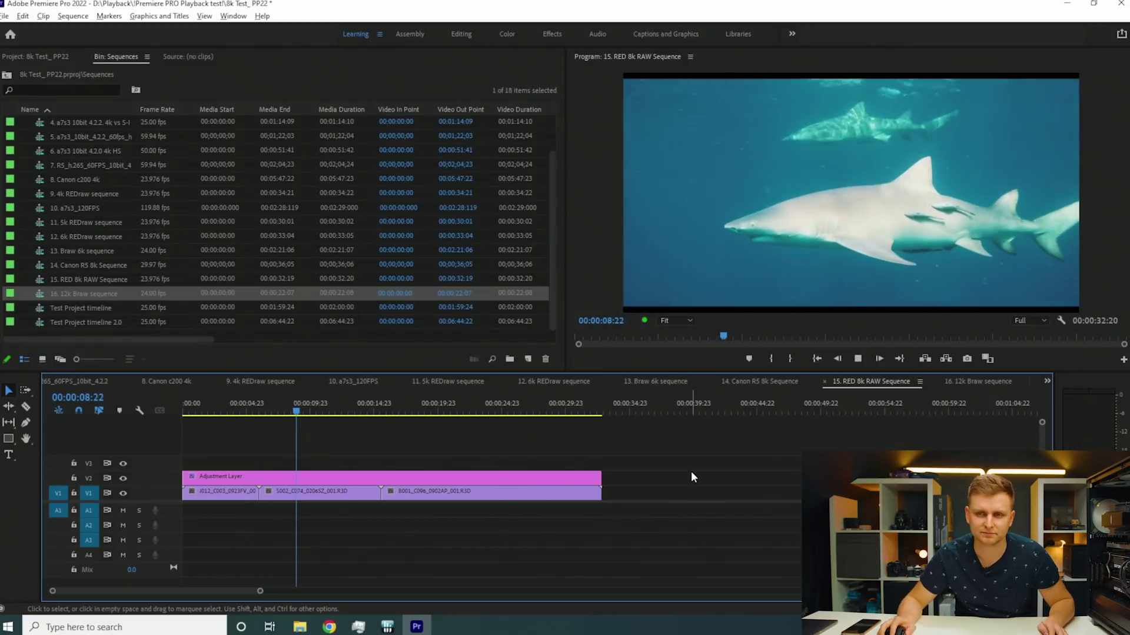
pyautogui.hotkey('alt', 'Tab')
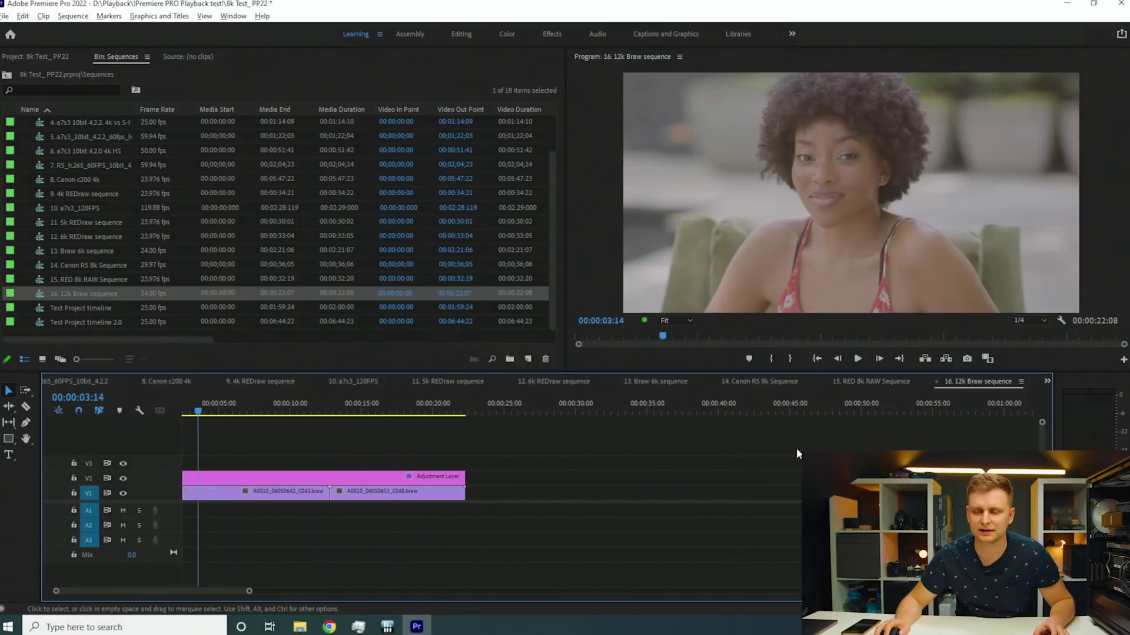
# Play the 12k Braw sequence from the start at Full resolution, watching memory in Task Manager
pyautogui.click(1036, 320)
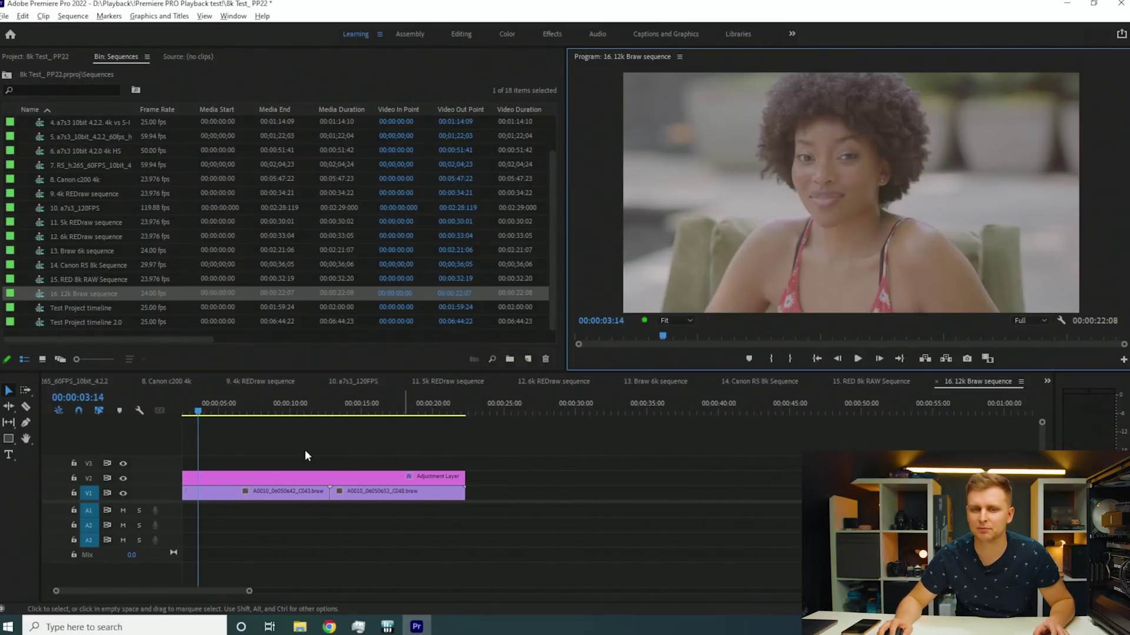
pyautogui.scroll(2, 234, 446)
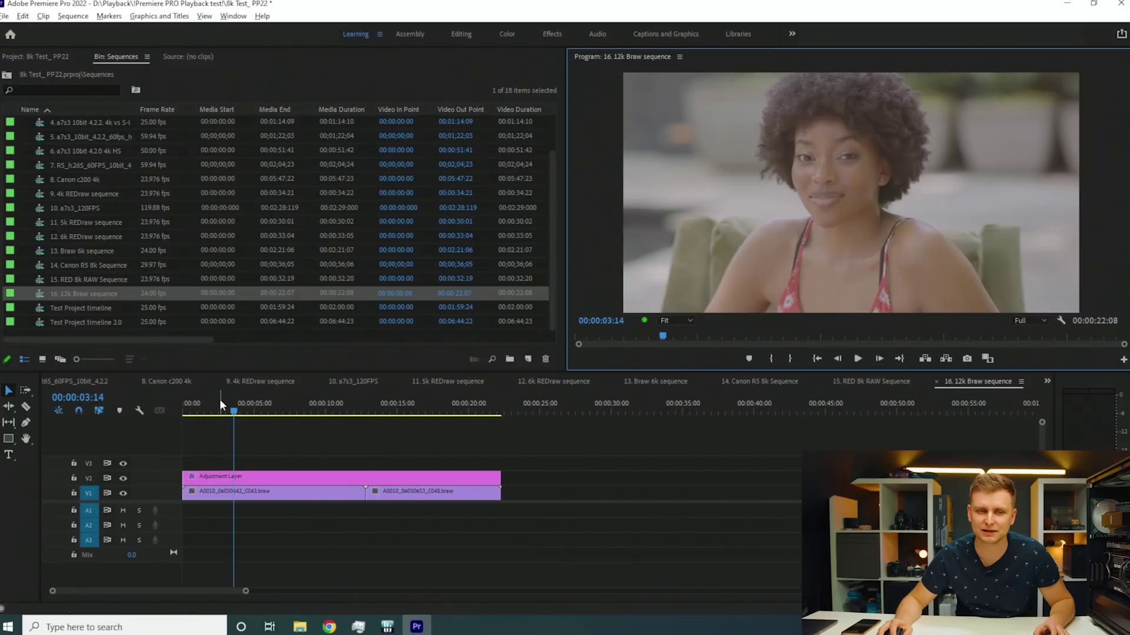
pyautogui.moveTo(220, 405); pyautogui.dragTo(158, 407)
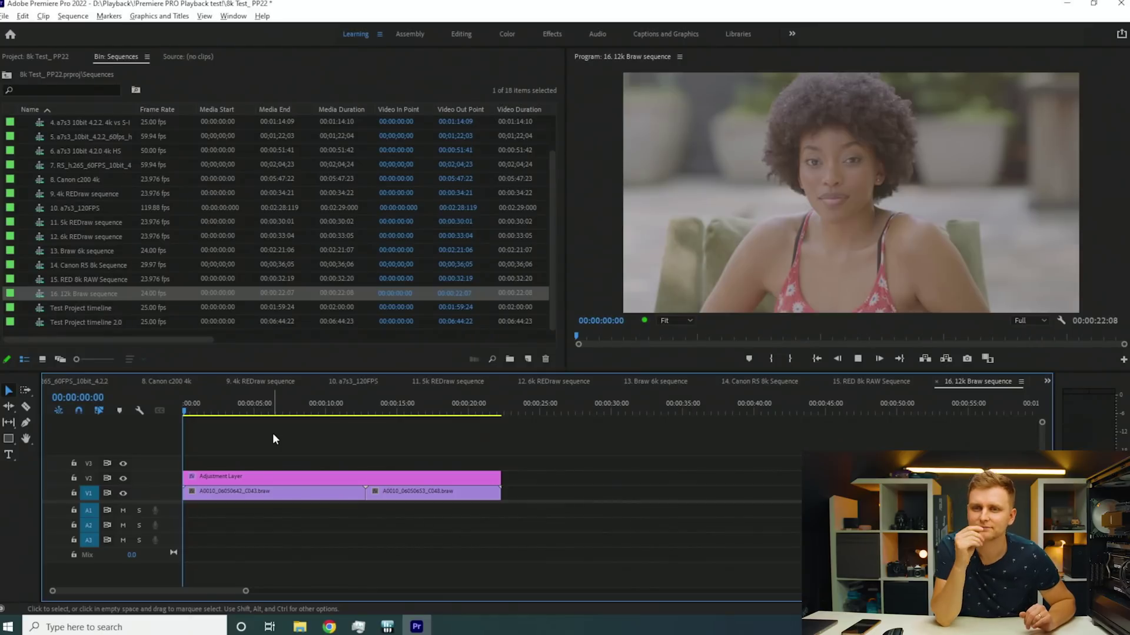
pyautogui.press('space')
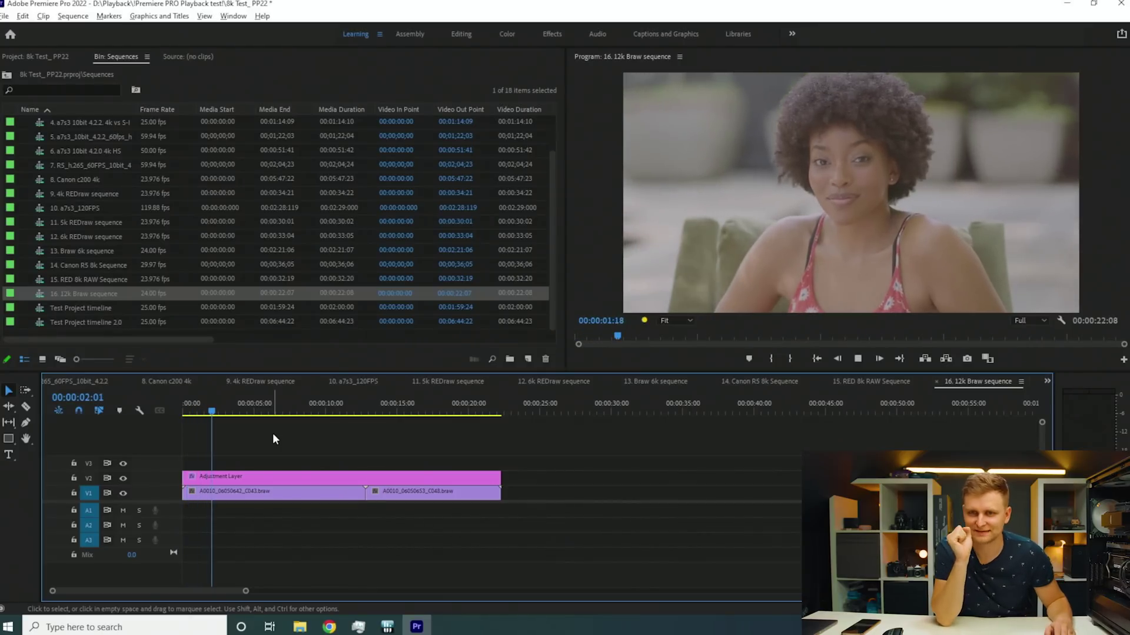
pyautogui.hotkey('alt', 'Tab')
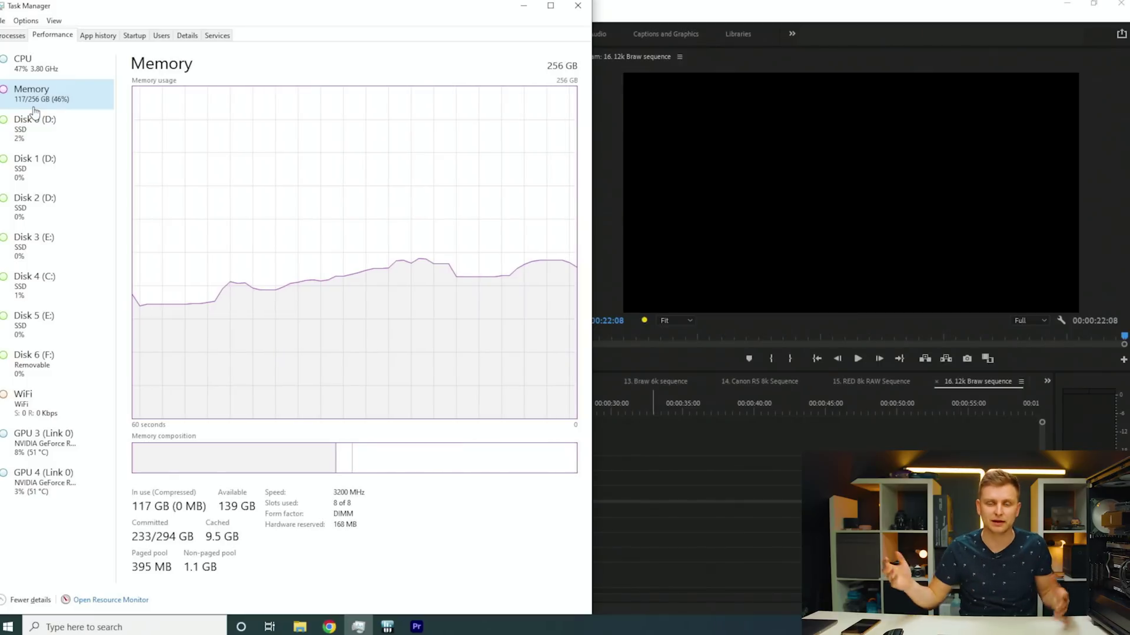
pyautogui.click(654, 488)
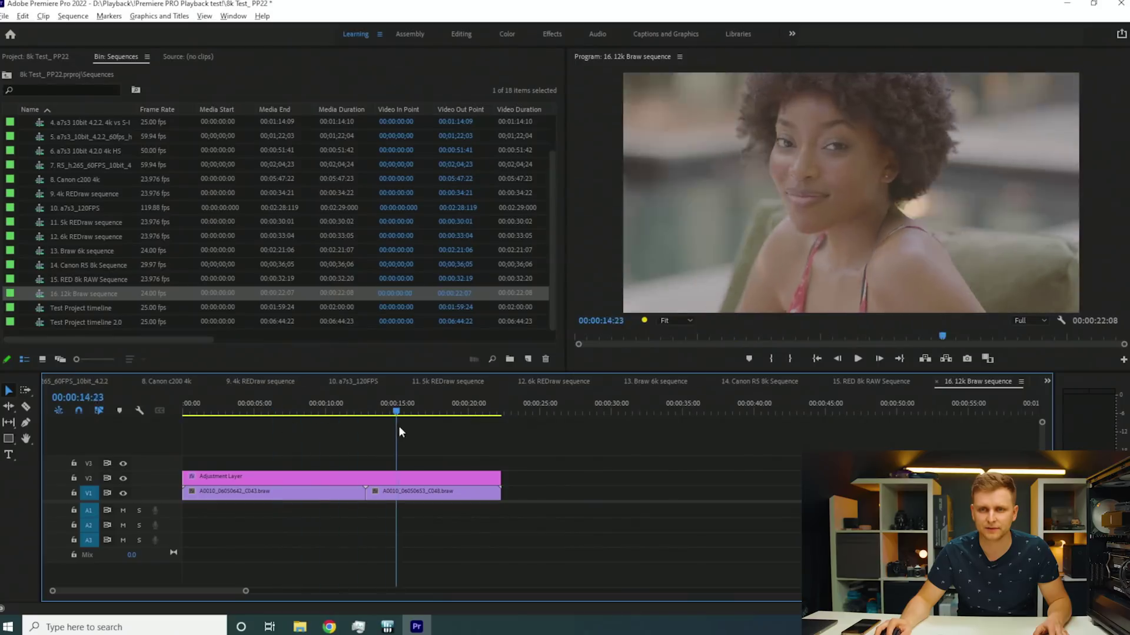
# Scrub through the Braw clips and lower playback resolution to 1/2
pyautogui.moveTo(344, 429); pyautogui.dragTo(363, 446)
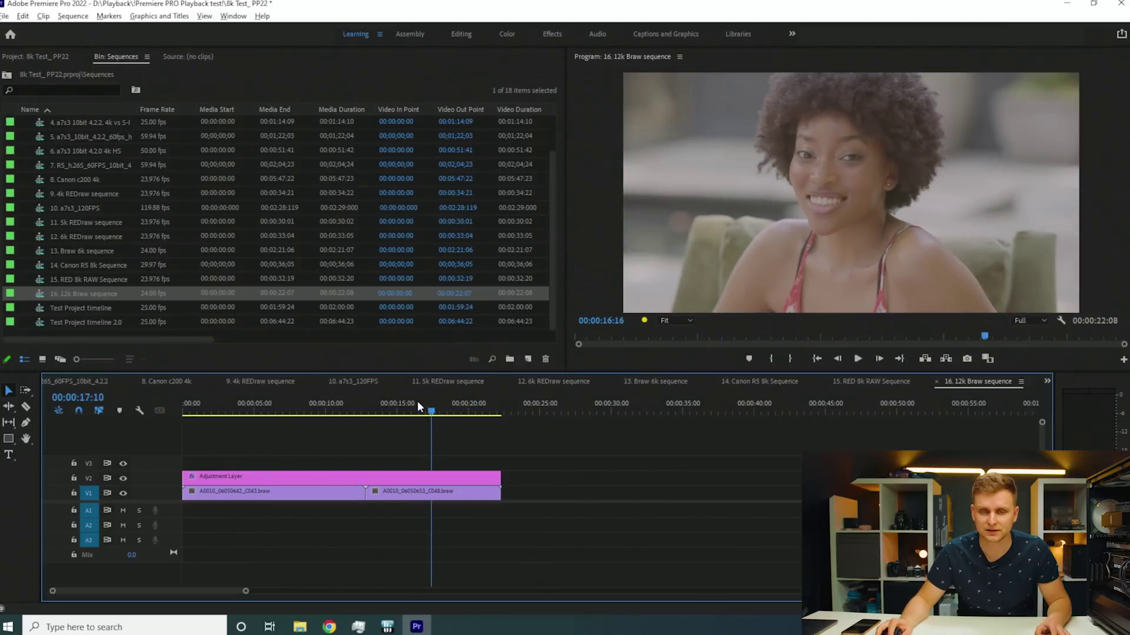
pyautogui.moveTo(412, 407); pyautogui.dragTo(218, 428)
pyautogui.click(1029, 320)
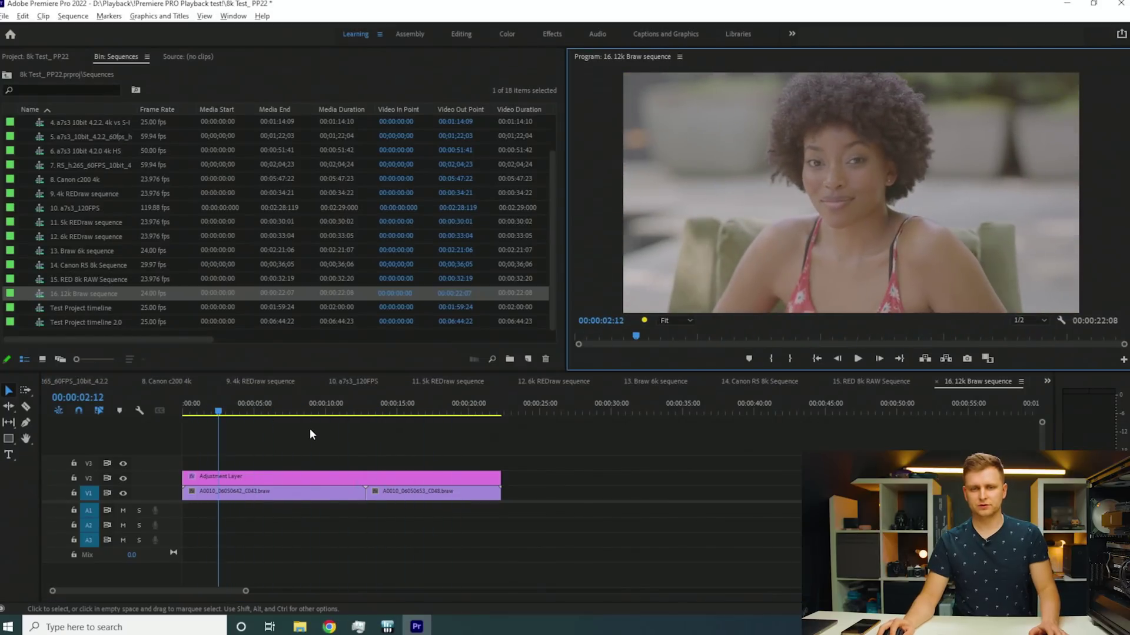
pyautogui.click(263, 435)
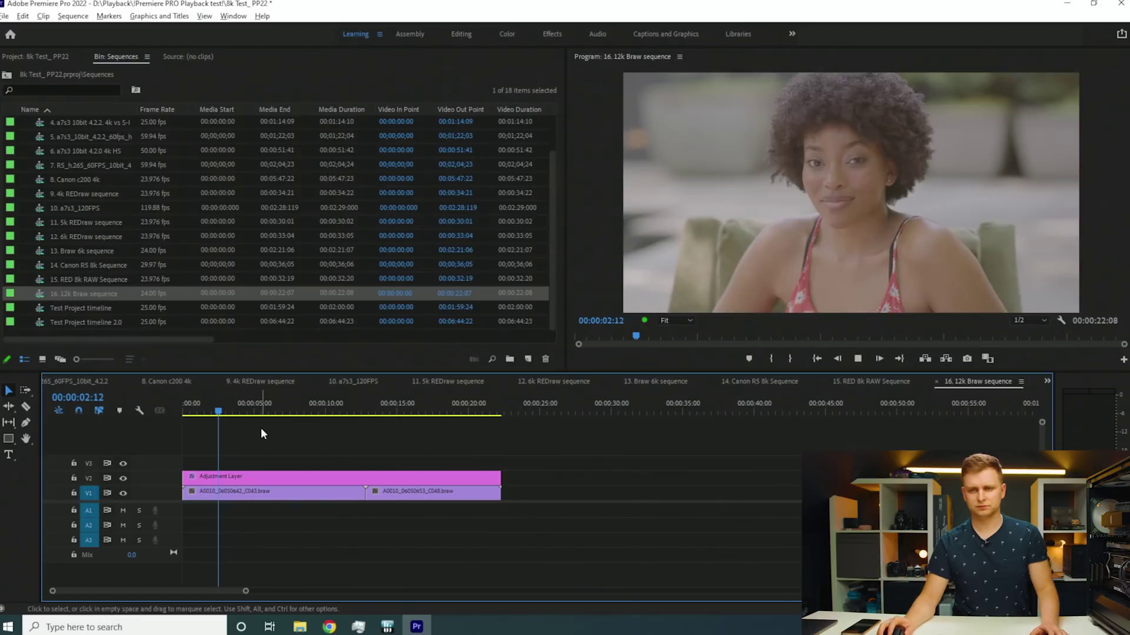
# Play the 12k Braw sequence at 1/2 resolution into its second clip
pyautogui.press('space')
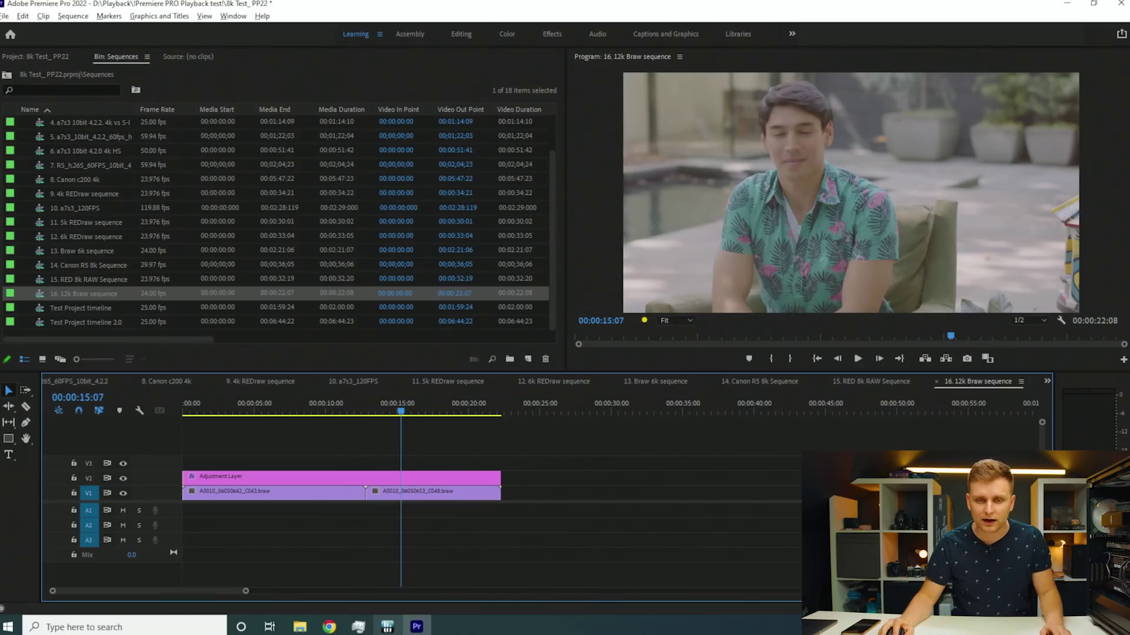
# Show Task Manager's memory page and HWiNFO's sensor readings over Premiere
pyautogui.click(359, 626)
pyautogui.click(387, 626)
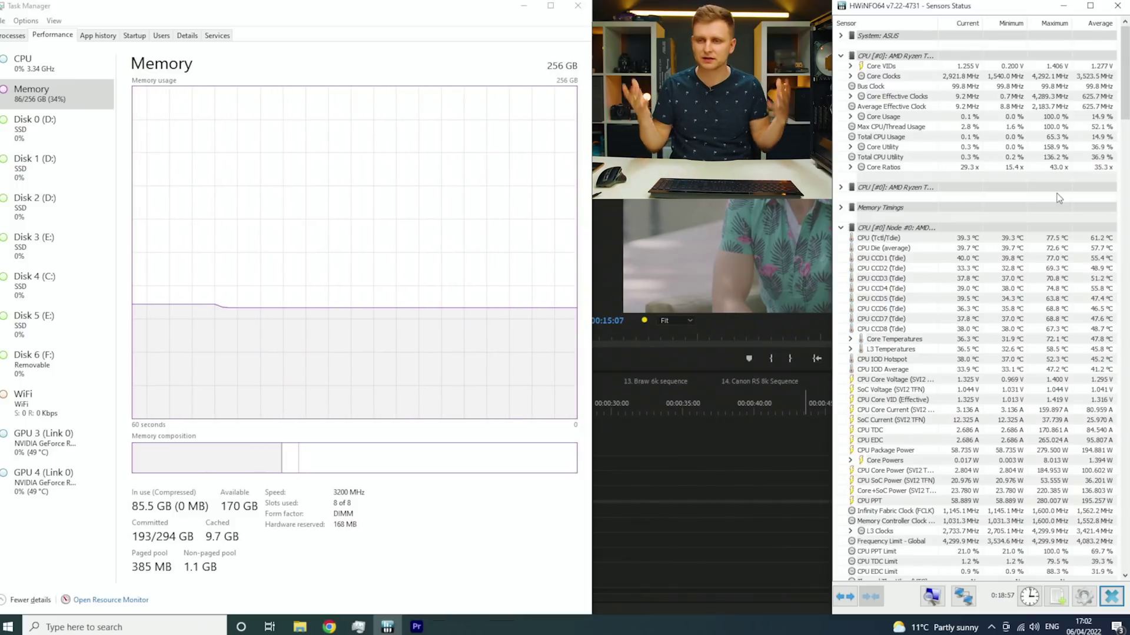
# Scroll HWiNFO's sensor list past the drives and IPMI sections to the GPU #0 and GPU #1 readings
pyautogui.scroll(-20, 1081, 423)
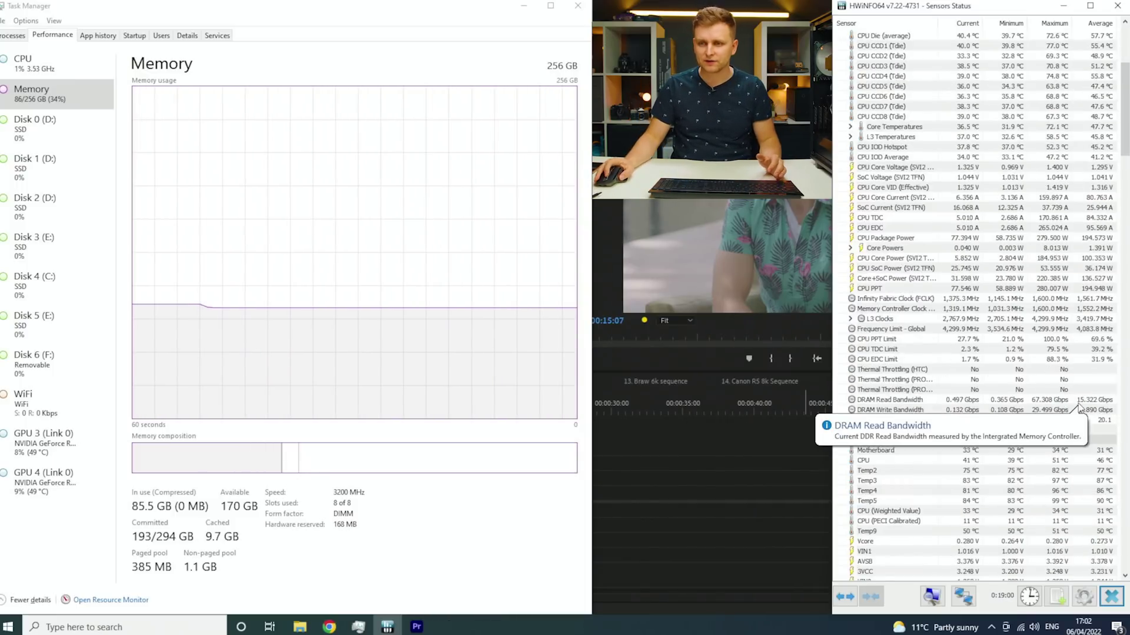
pyautogui.scroll(-20, 1070, 414)
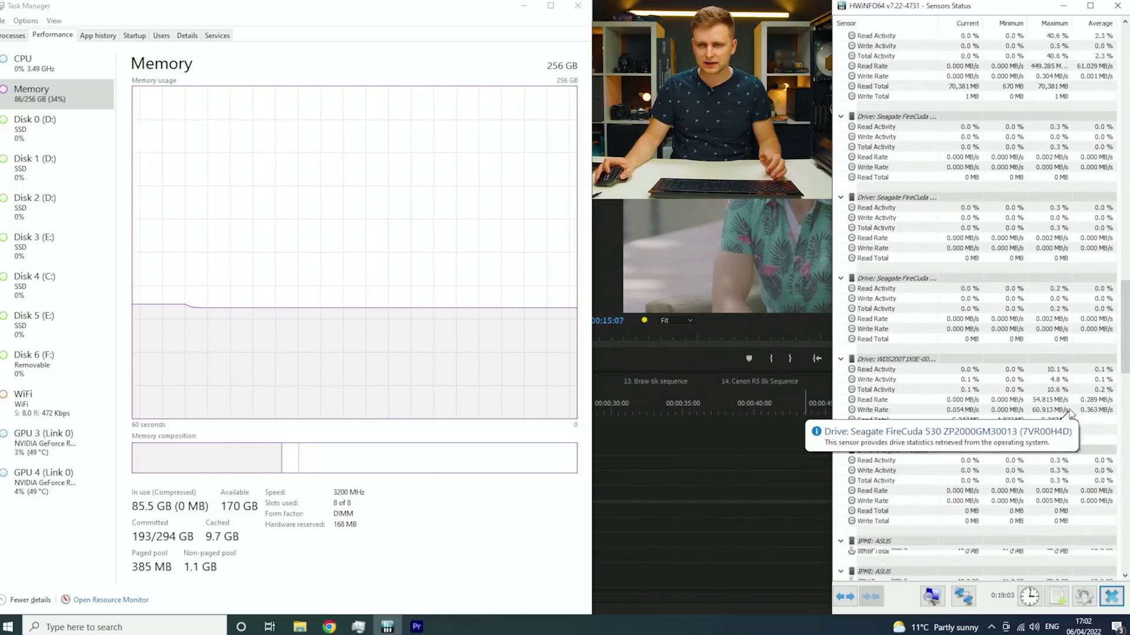
pyautogui.scroll(-15, 1066, 413)
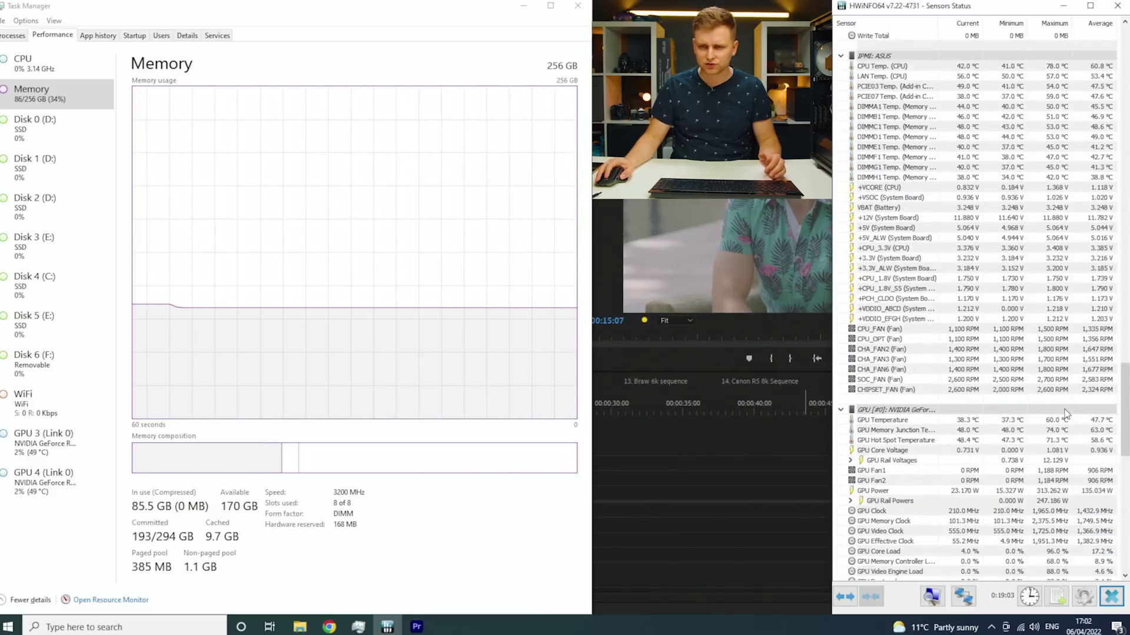